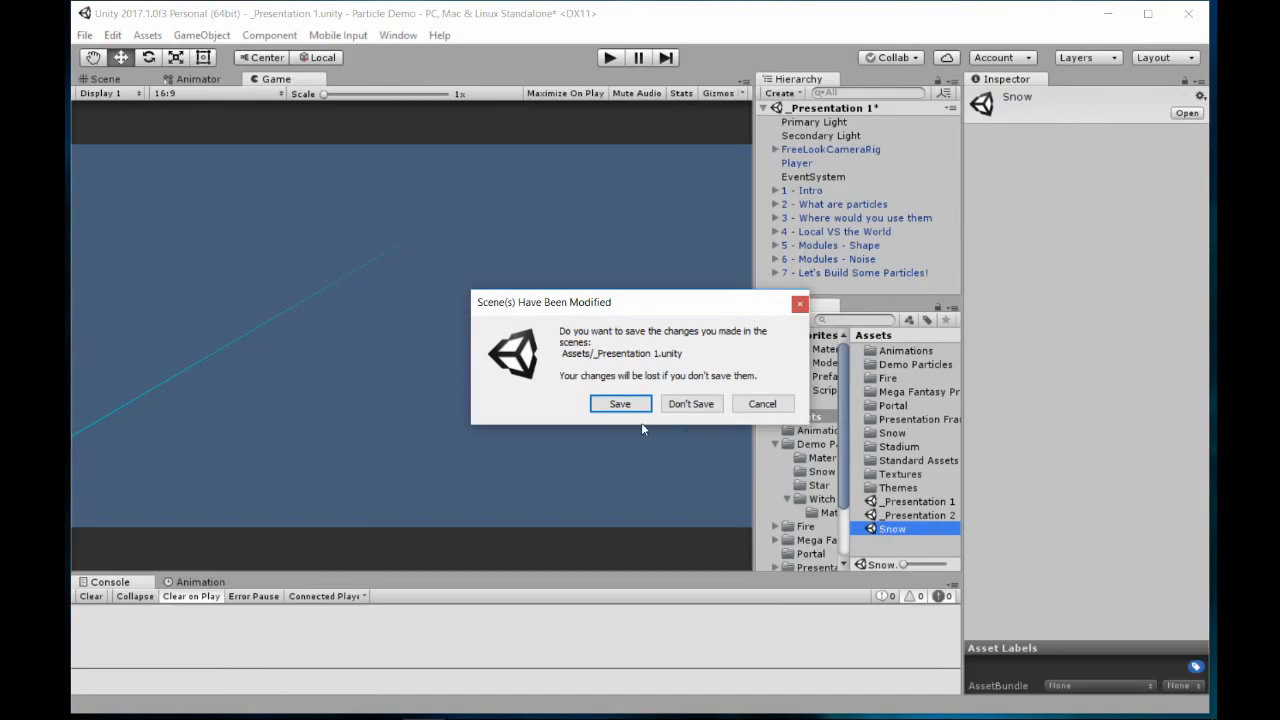
# Open the Snow scene without saving the changes to _Presentation 1, and show the castle in the Scene view
pyautogui.click(690, 406)
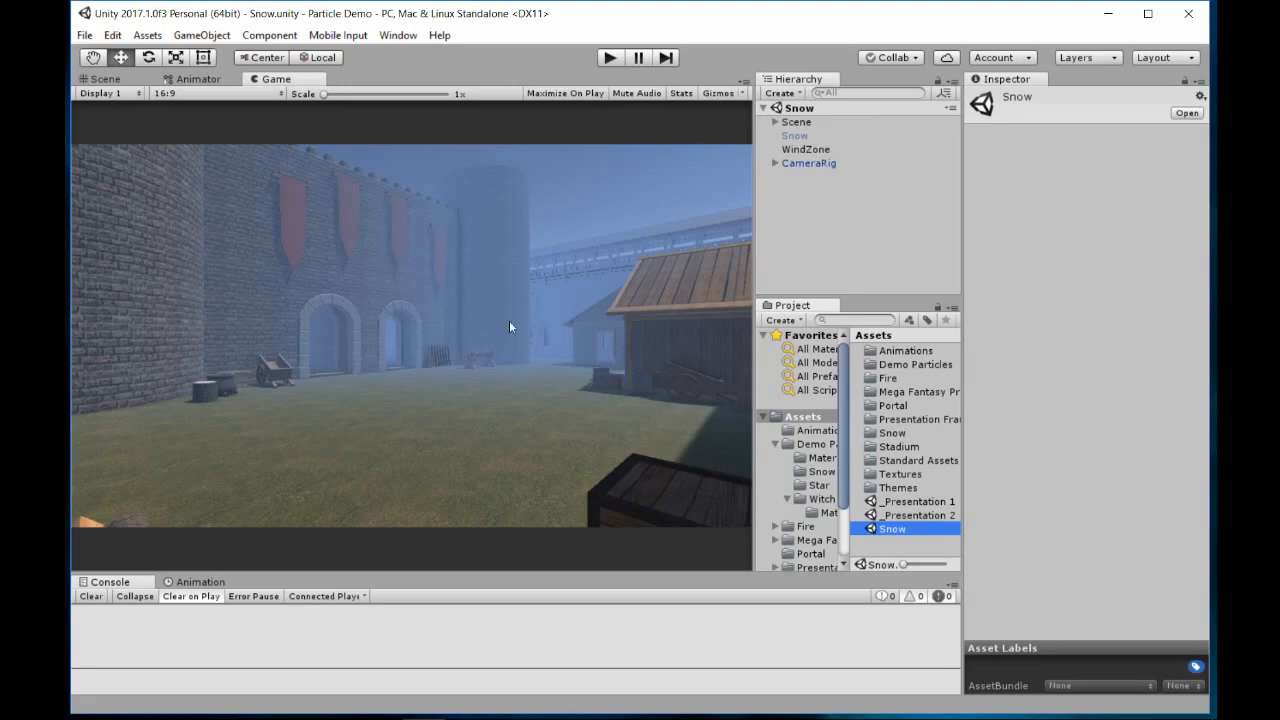
pyautogui.click(102, 80)
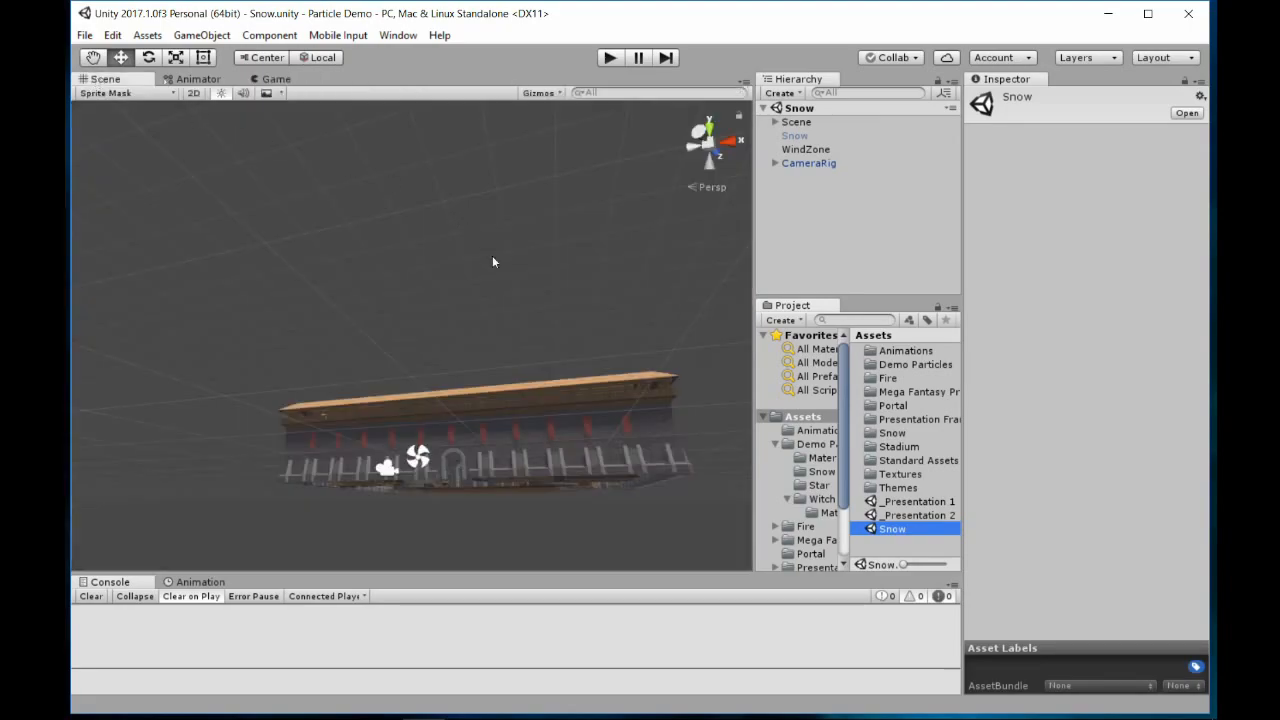
pyautogui.moveTo(566, 271); pyautogui.dragTo(651, 437, button='right')
pyautogui.moveTo(468, 300); pyautogui.dragTo(522, 392, button='middle')
# Add a new Particle System effect object to the Snow scene
pyautogui.click(785, 93)
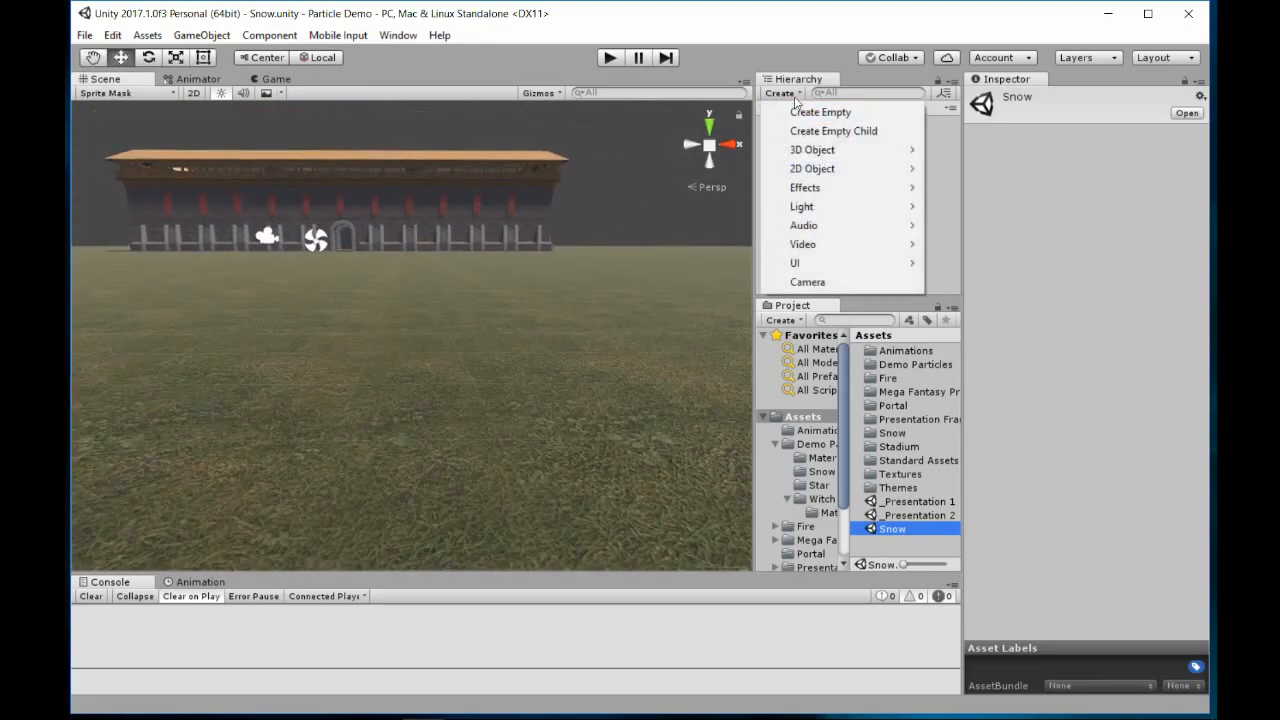
pyautogui.moveTo(841, 252)
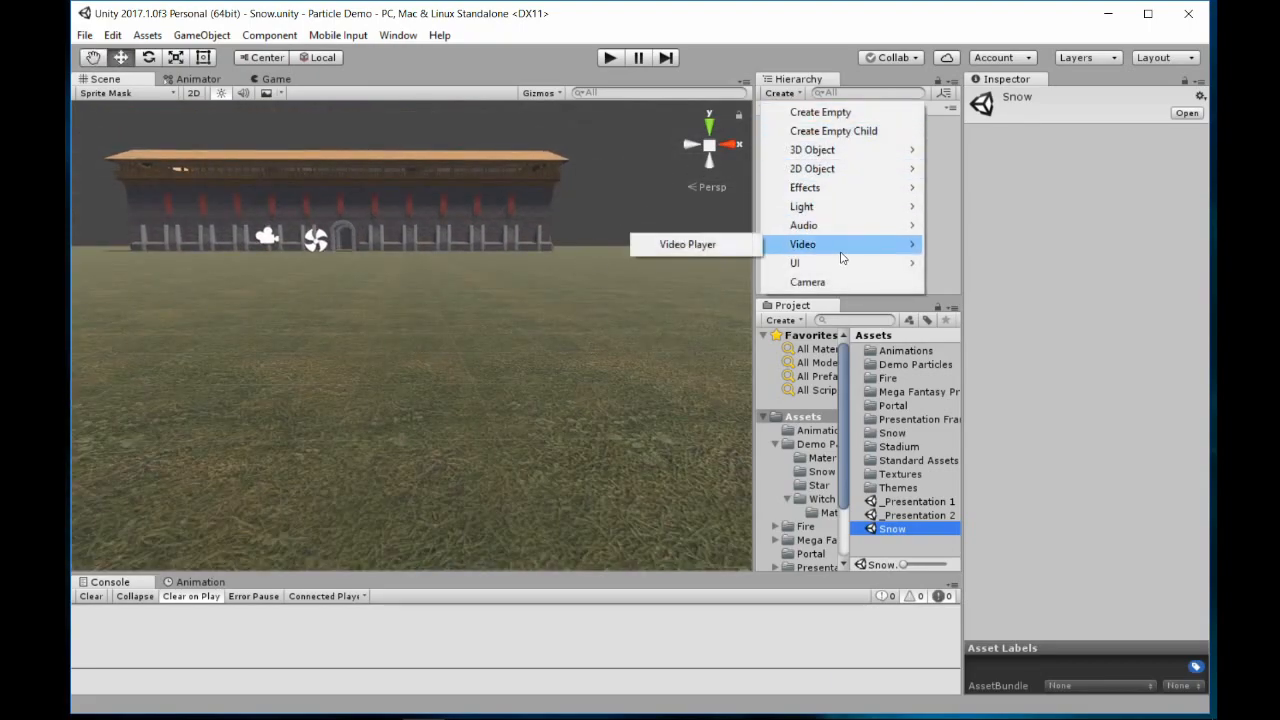
pyautogui.moveTo(843, 190)
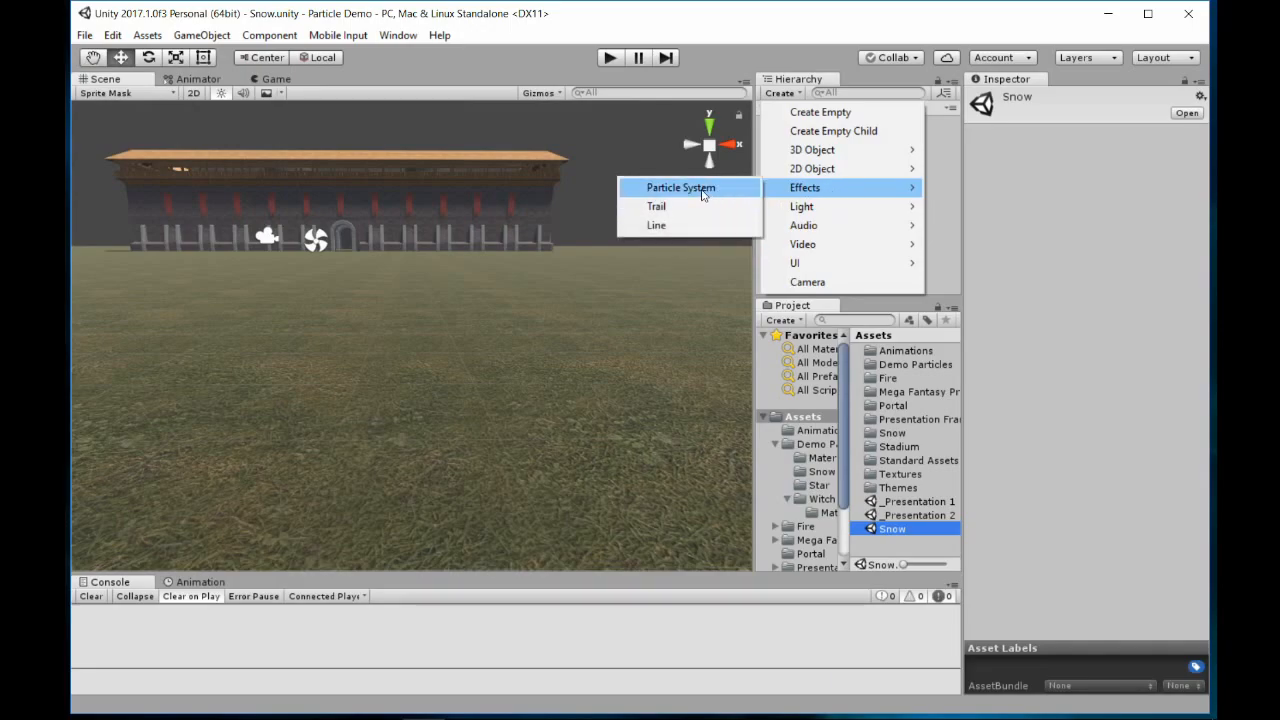
pyautogui.click(702, 189)
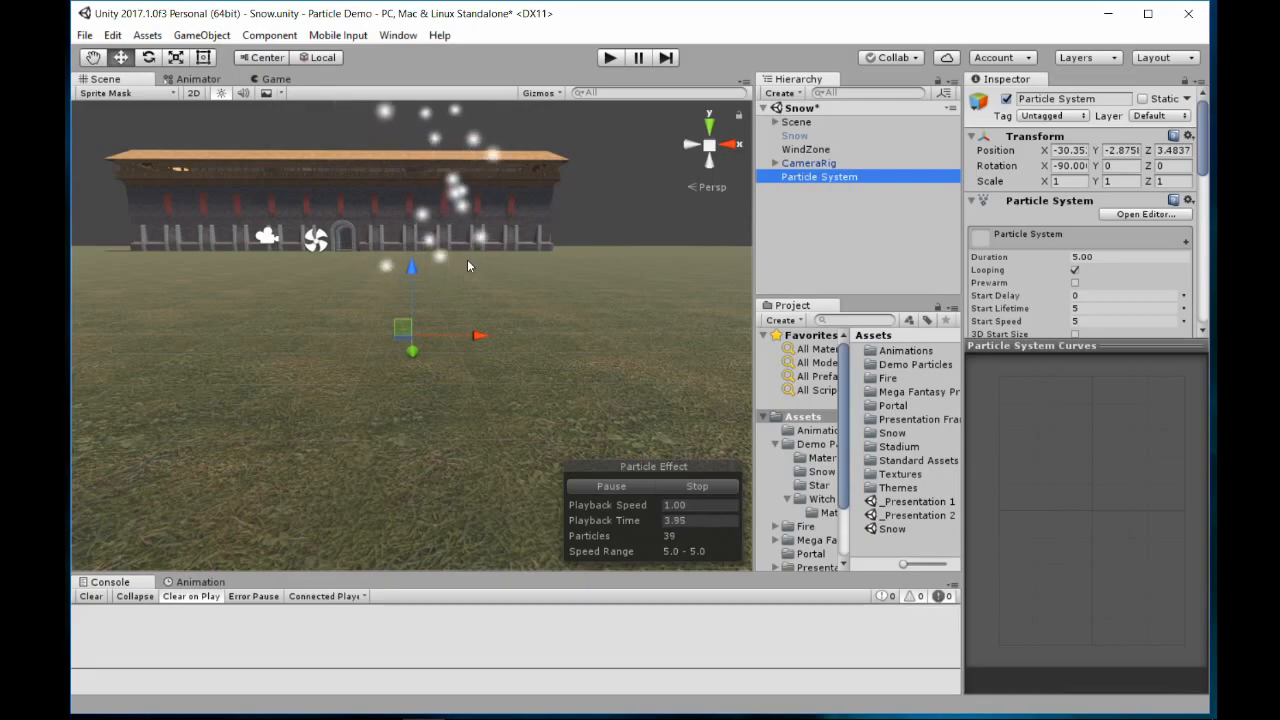
# In the top view, move the particle system into the castle courtyard, to about X -43.8 and Z 88
pyautogui.moveTo(467, 259); pyautogui.dragTo(551, 392, button='middle')
pyautogui.moveTo(562, 317); pyautogui.dragTo(591, 360, button='right')
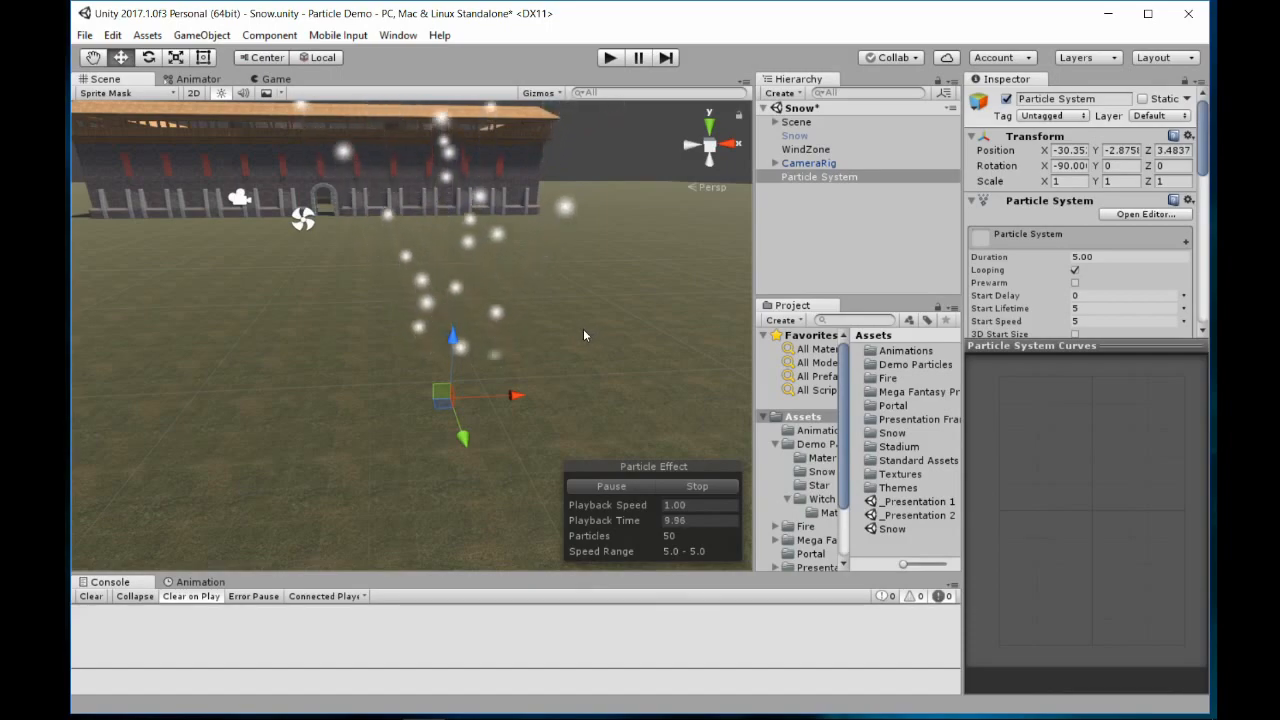
pyautogui.scroll(-2, 443, 371)
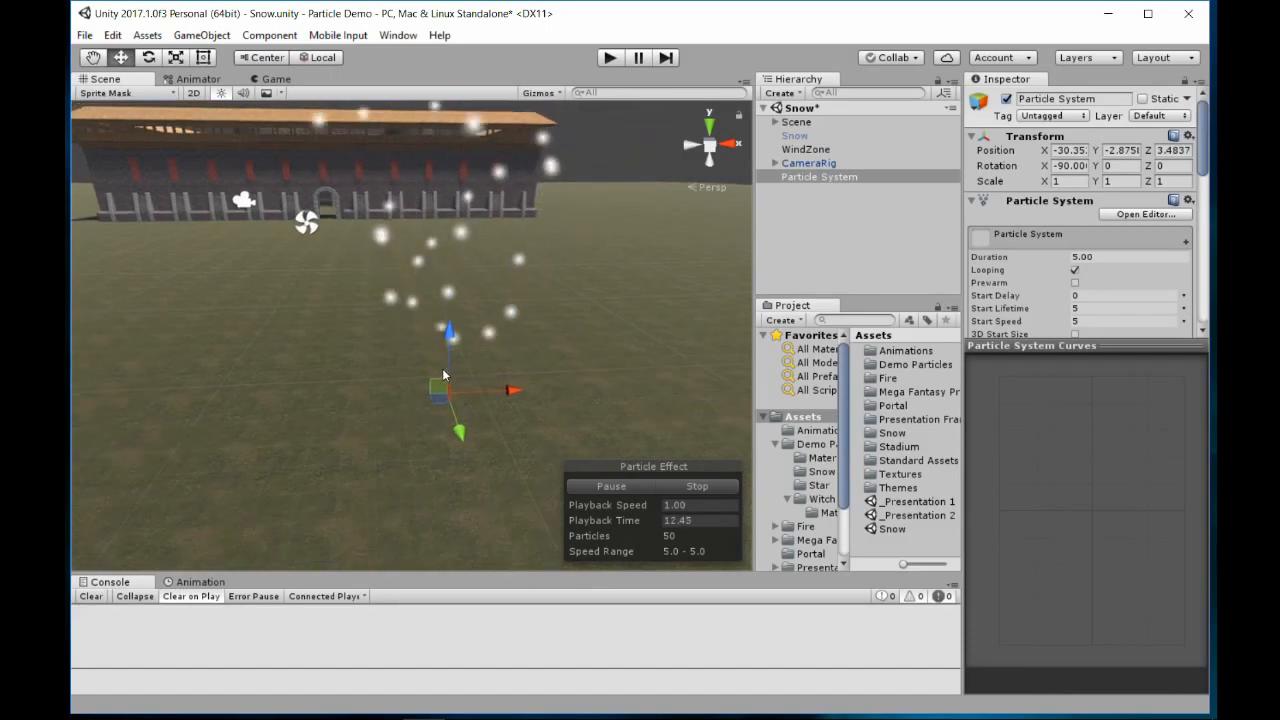
pyautogui.click(713, 124)
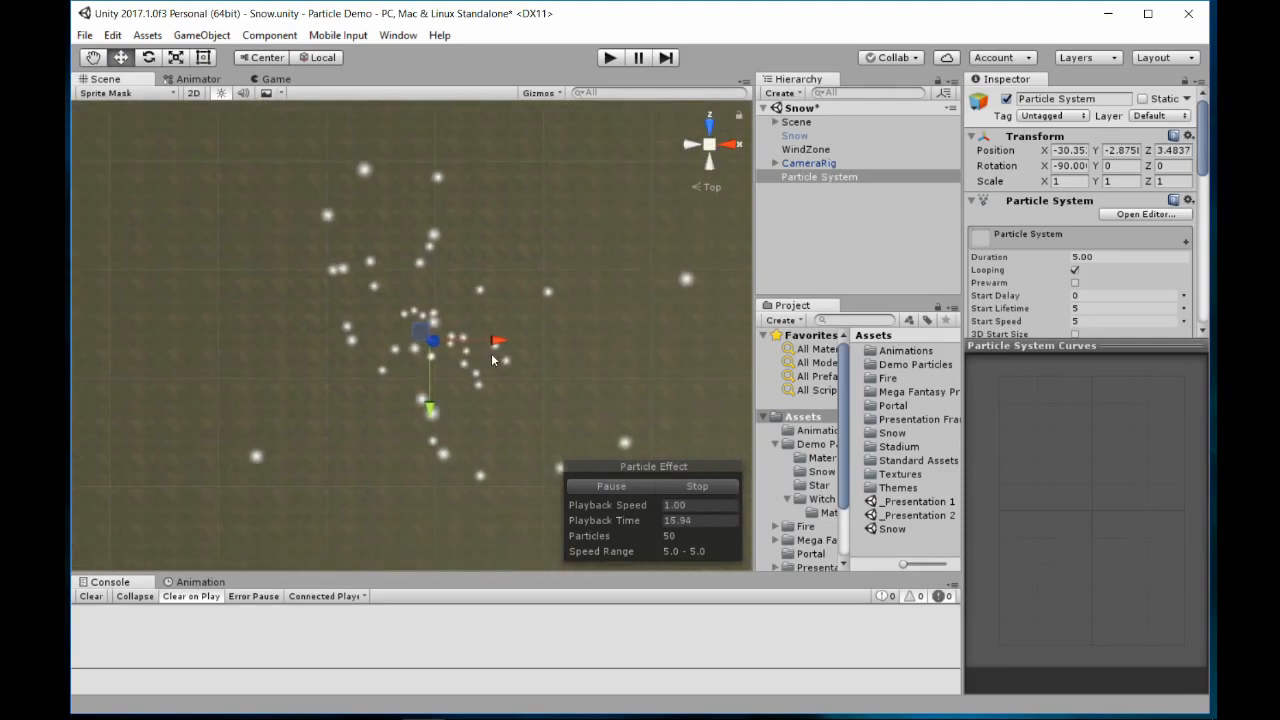
pyautogui.scroll(-3, 470, 355)
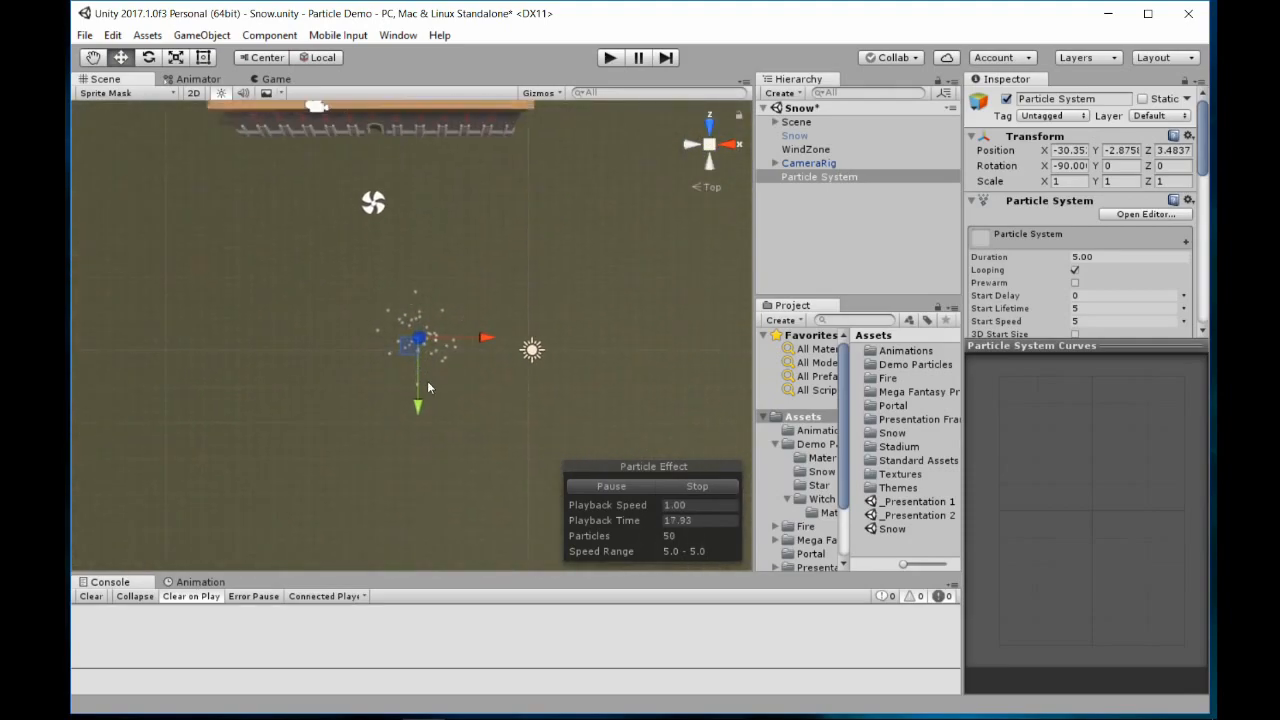
pyautogui.moveTo(427, 381); pyautogui.dragTo(476, 222)
pyautogui.moveTo(476, 222); pyautogui.dragTo(524, 395, button='middle')
pyautogui.moveTo(468, 381); pyautogui.dragTo(474, 285)
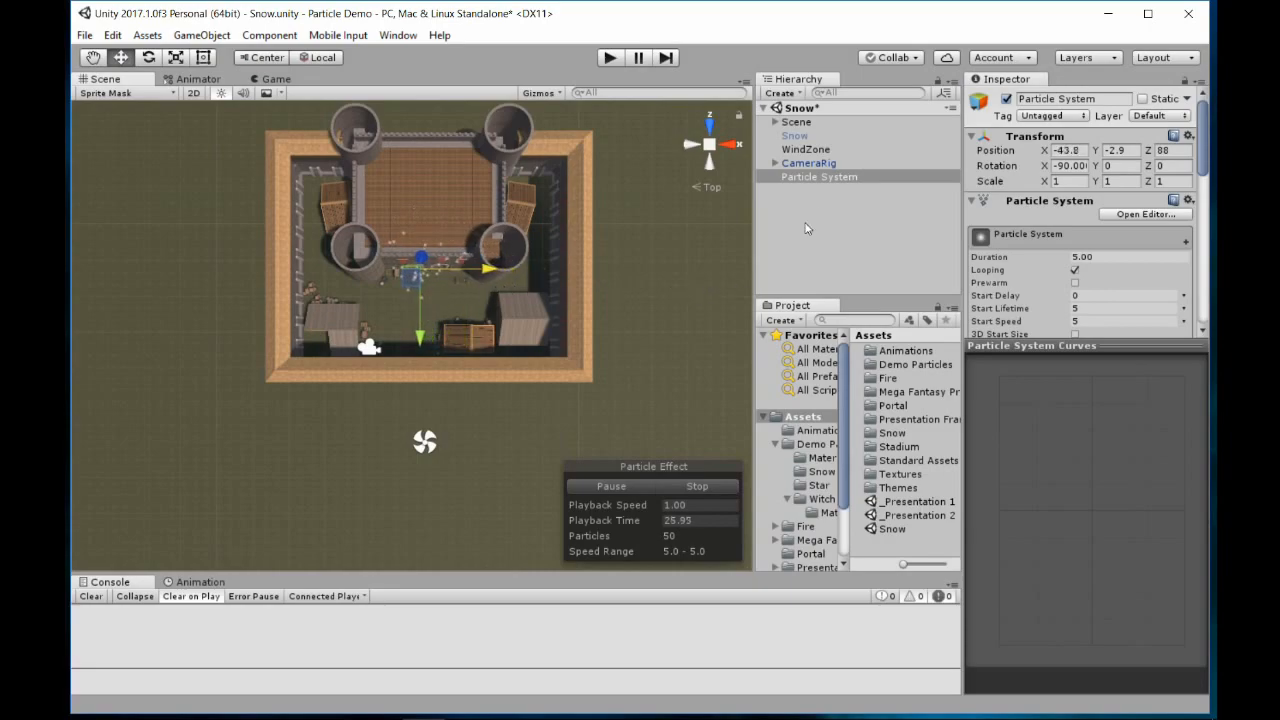
# Enlarge the Inspector's settings area and set the particle system's emission shape to Circle
pyautogui.moveTo(1048, 346); pyautogui.dragTo(1048, 578)
pyautogui.moveTo(963, 270); pyautogui.dragTo(840, 270)
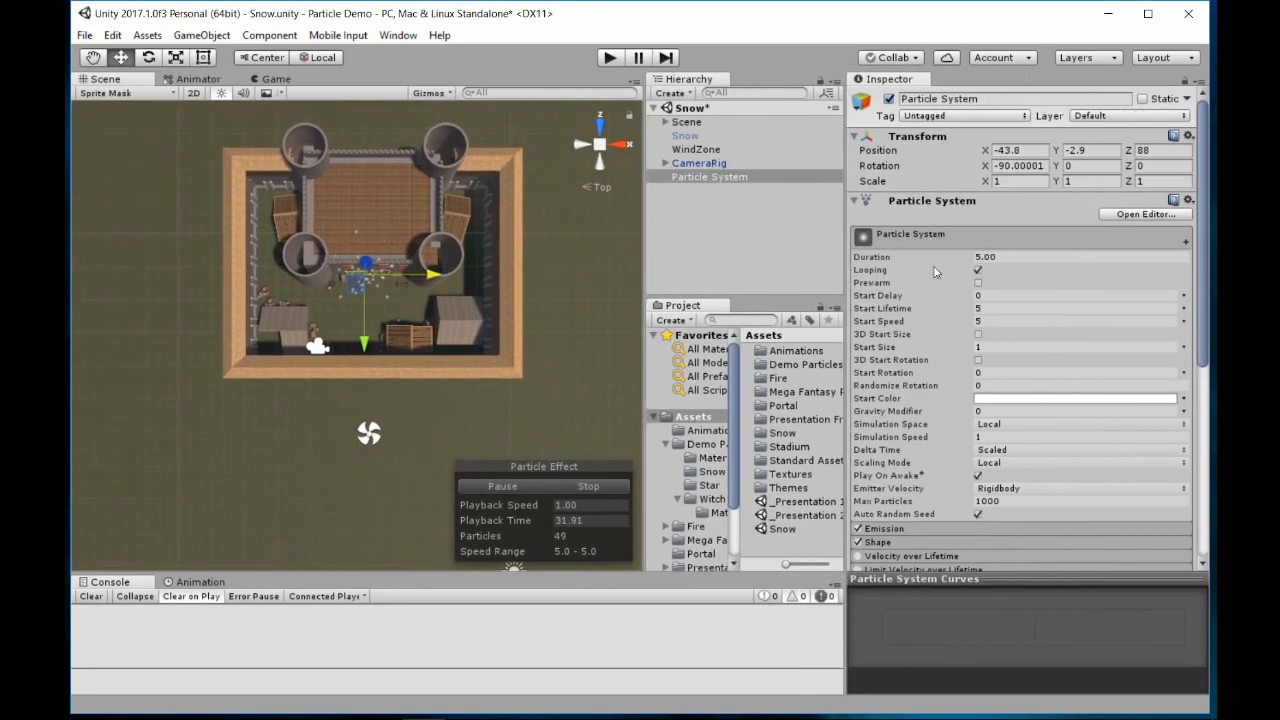
pyautogui.scroll(-4, 933, 416)
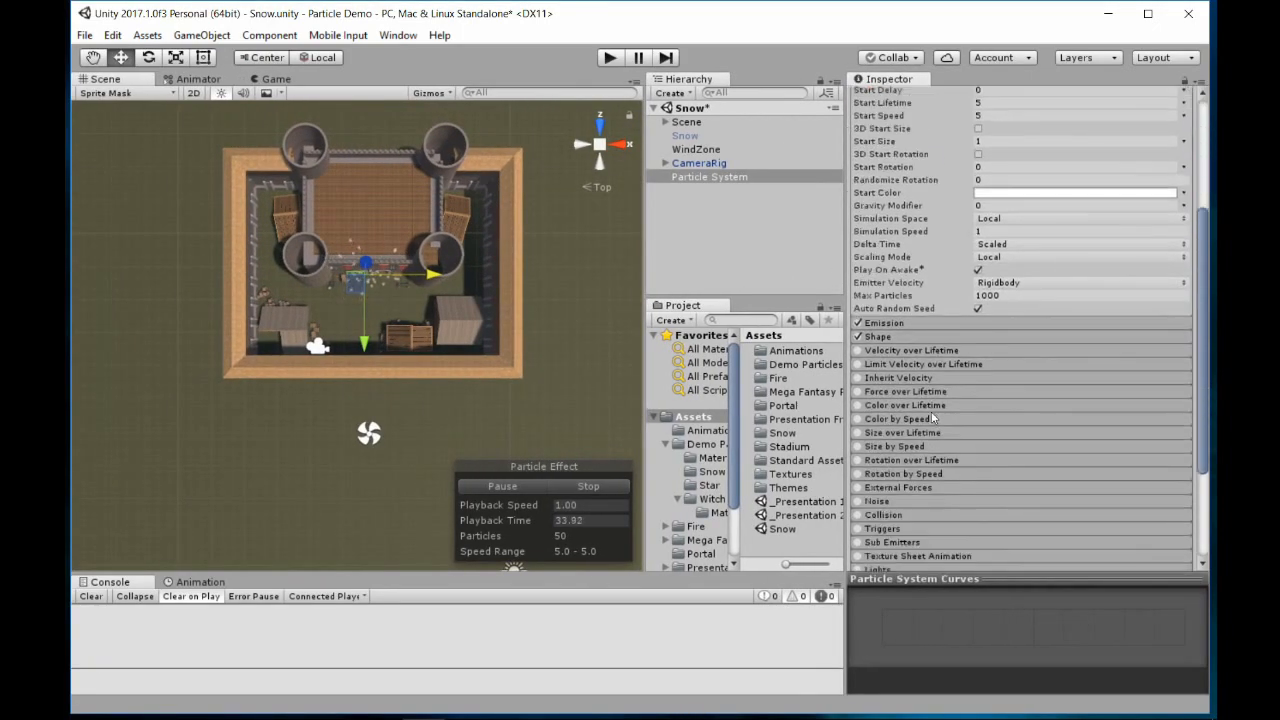
pyautogui.click(880, 337)
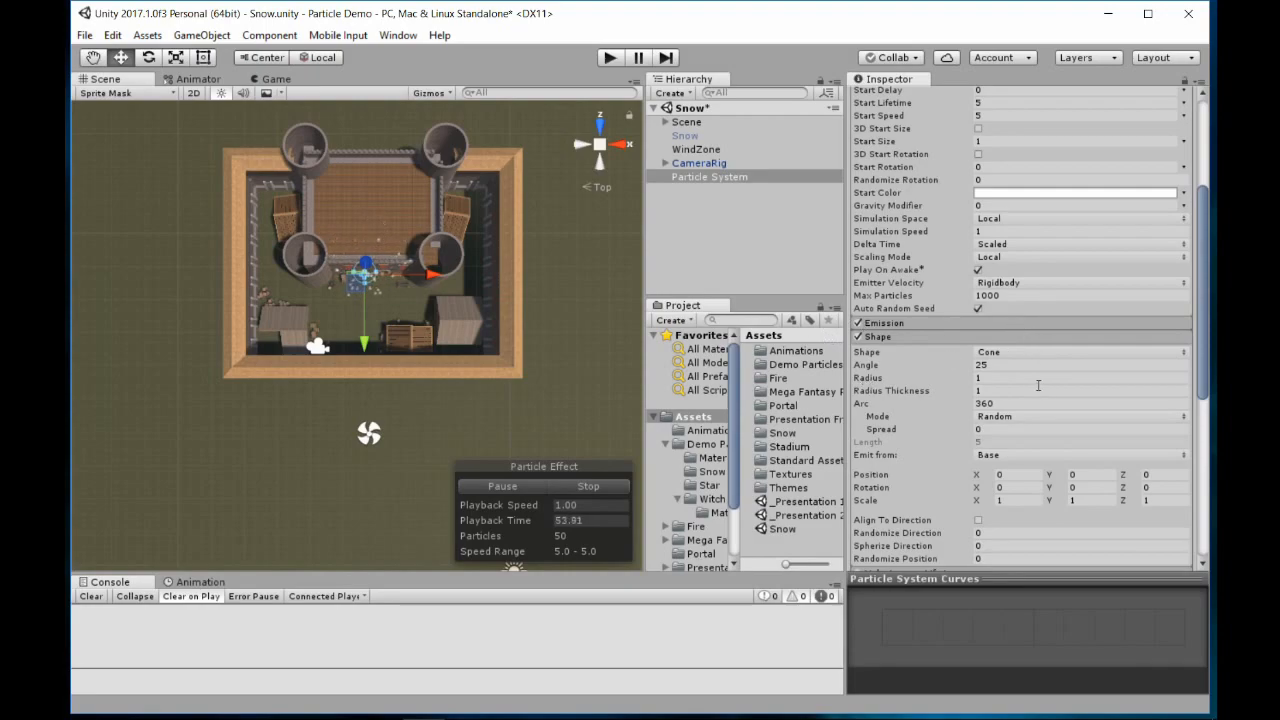
pyautogui.click(1028, 354)
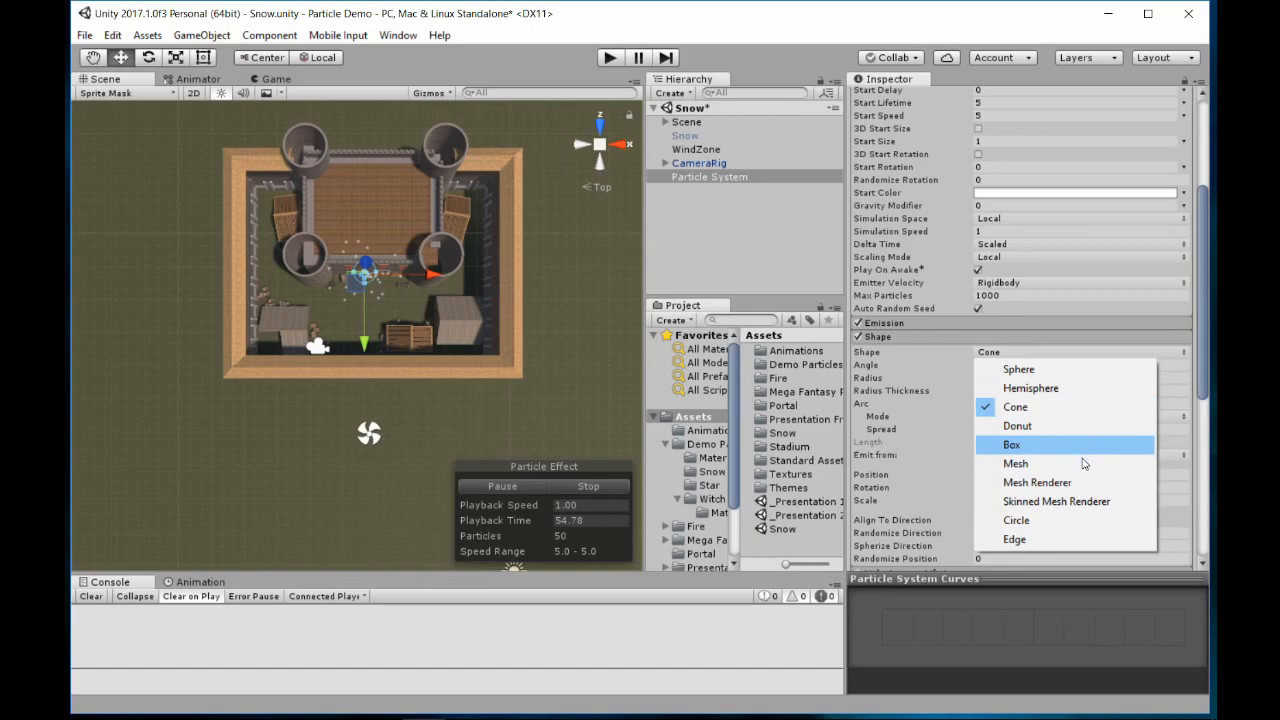
pyautogui.click(1065, 521)
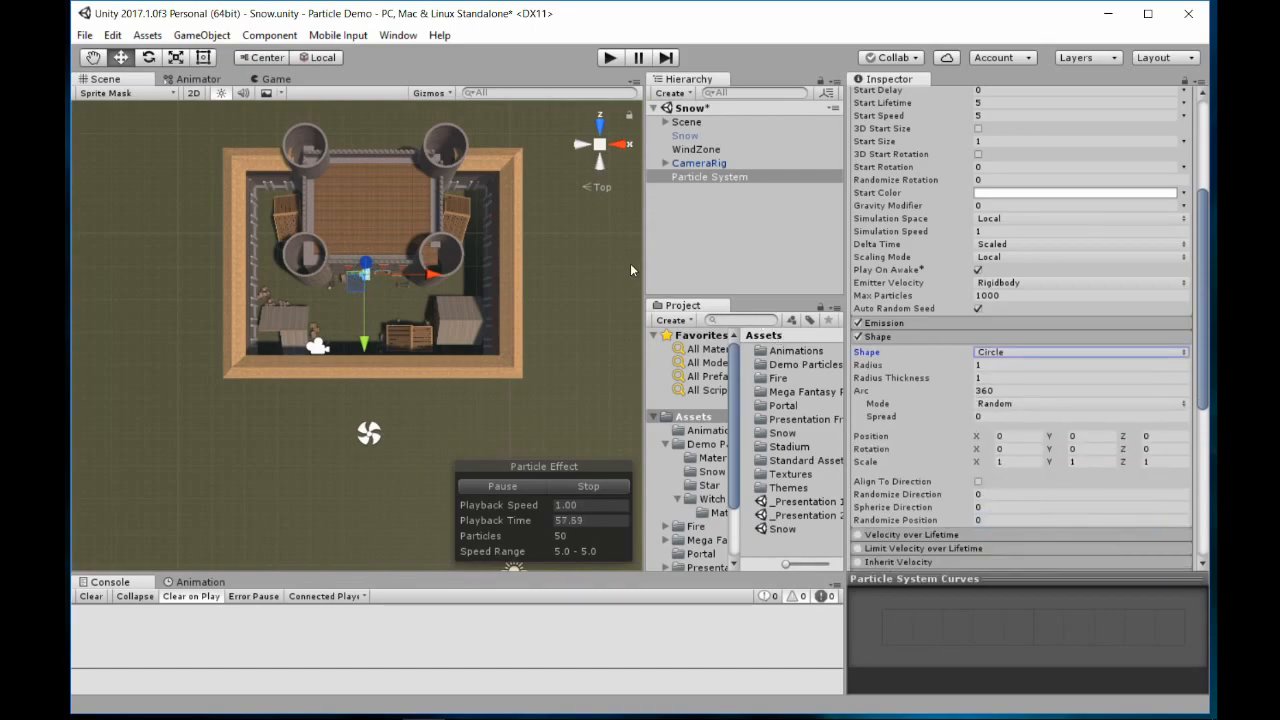
# Enlarge the circle emitter's radius to about 89.86 so that it surrounds the whole castle
pyautogui.scroll(-3, 485, 254)
pyautogui.scroll(10, 448, 298)
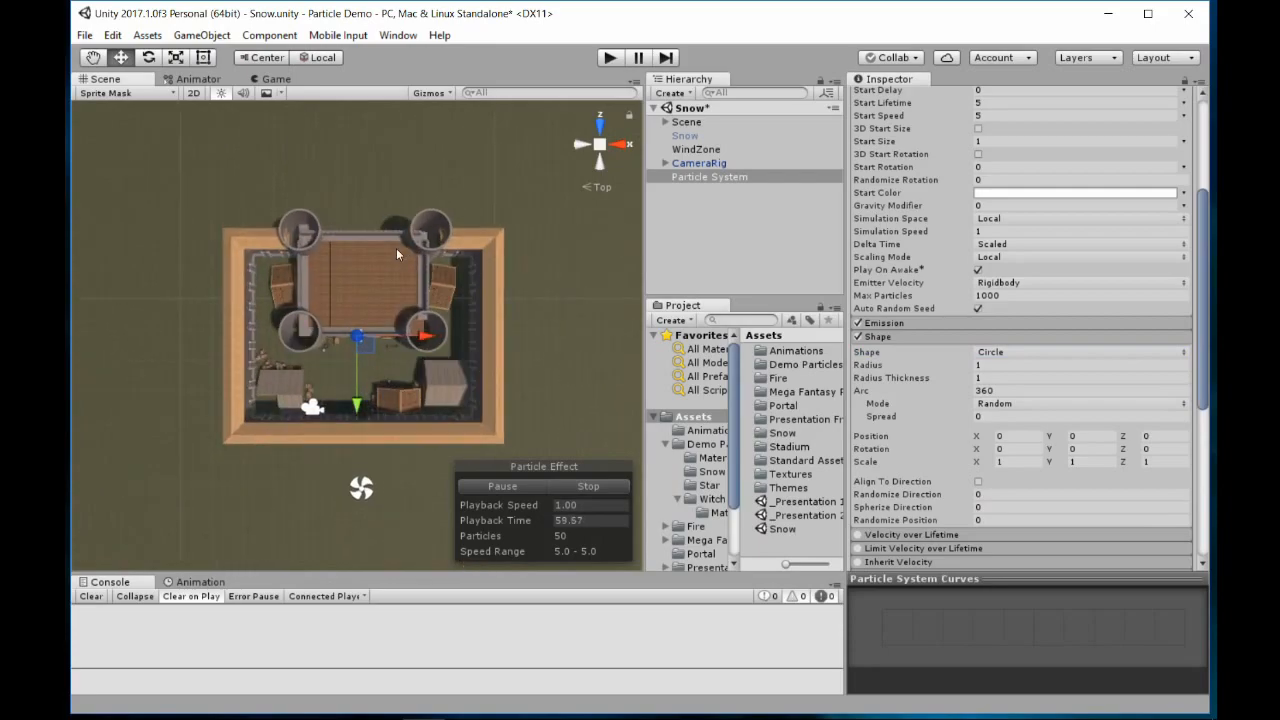
pyautogui.scroll(6, 391, 337)
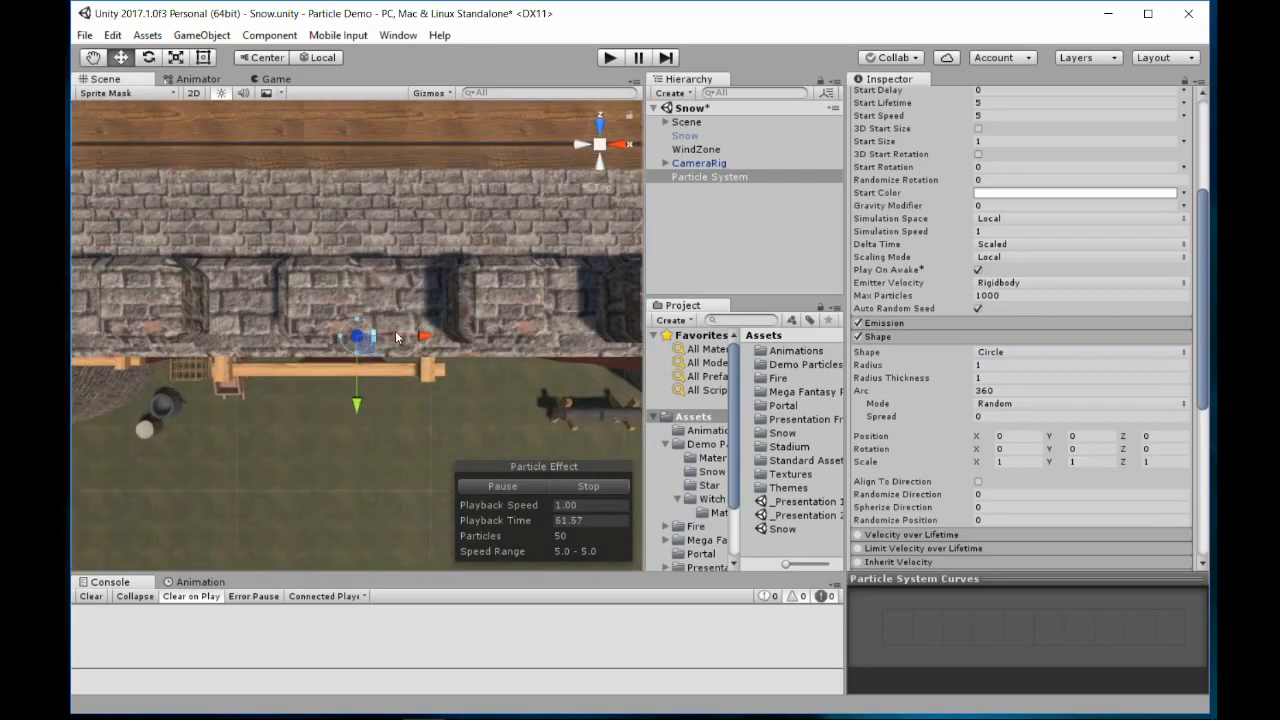
pyautogui.scroll(-10, 375, 345)
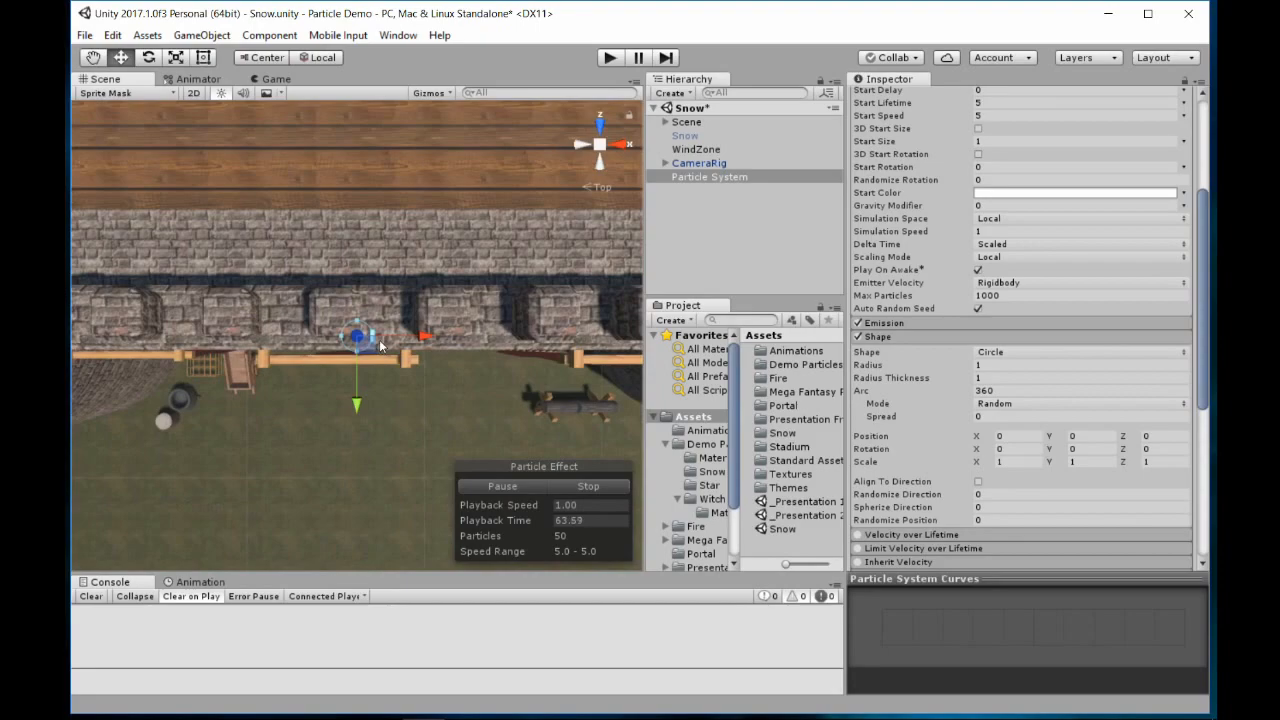
pyautogui.scroll(-5, 369, 351)
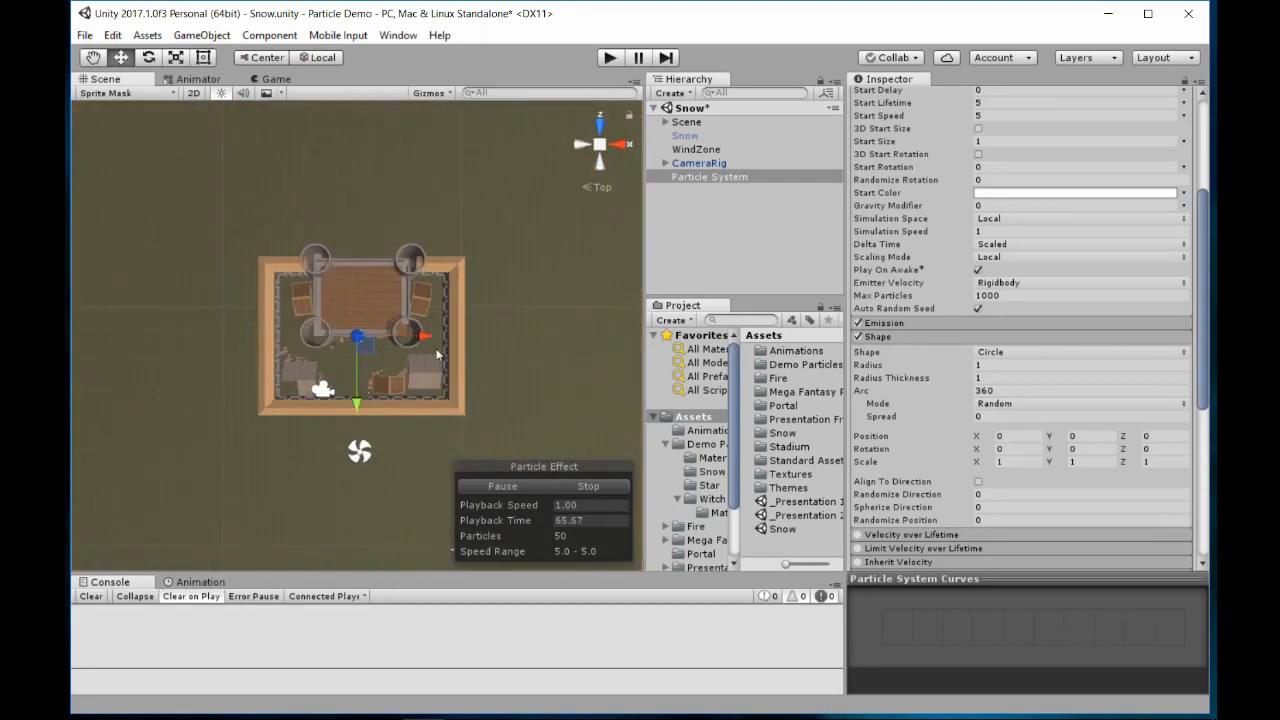
pyautogui.click(880, 367)
pyautogui.moveTo(880, 367); pyautogui.dragTo(1119, 666)
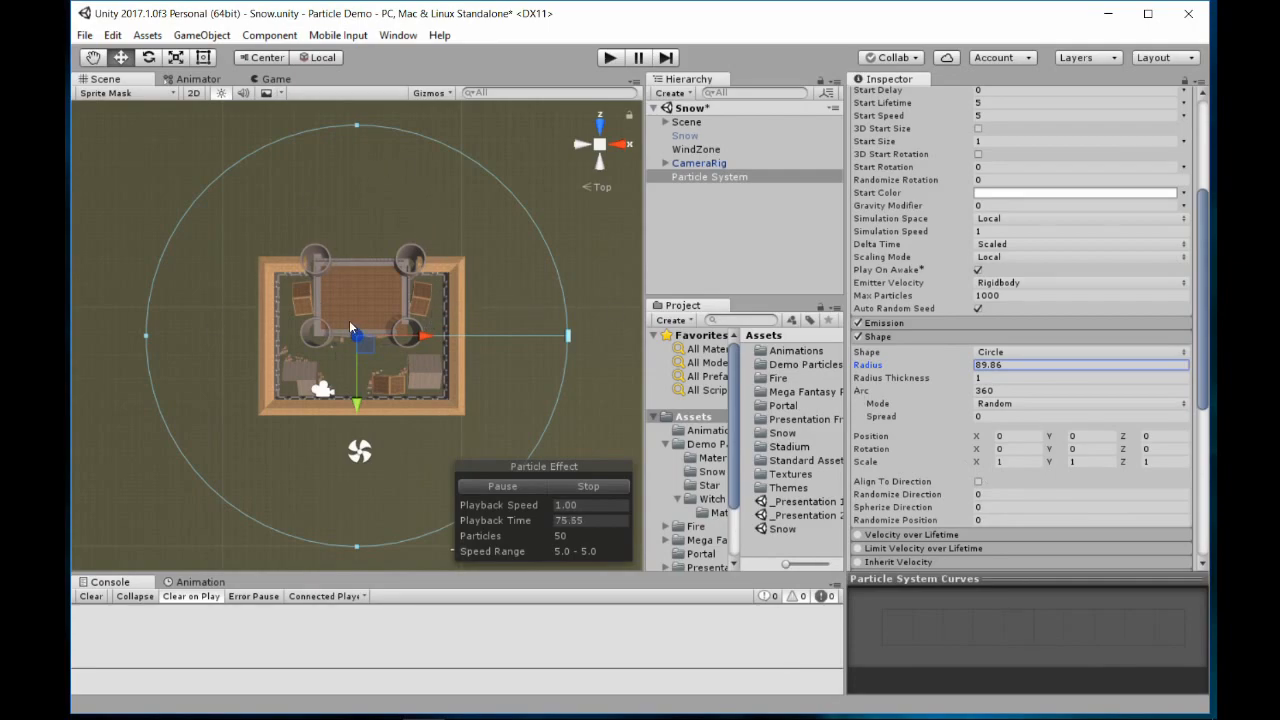
# In the front view, raise the particle system above the castle towers, to a Y position of about 29
pyautogui.click(612, 144)
pyautogui.moveTo(359, 267); pyautogui.dragTo(370, 226)
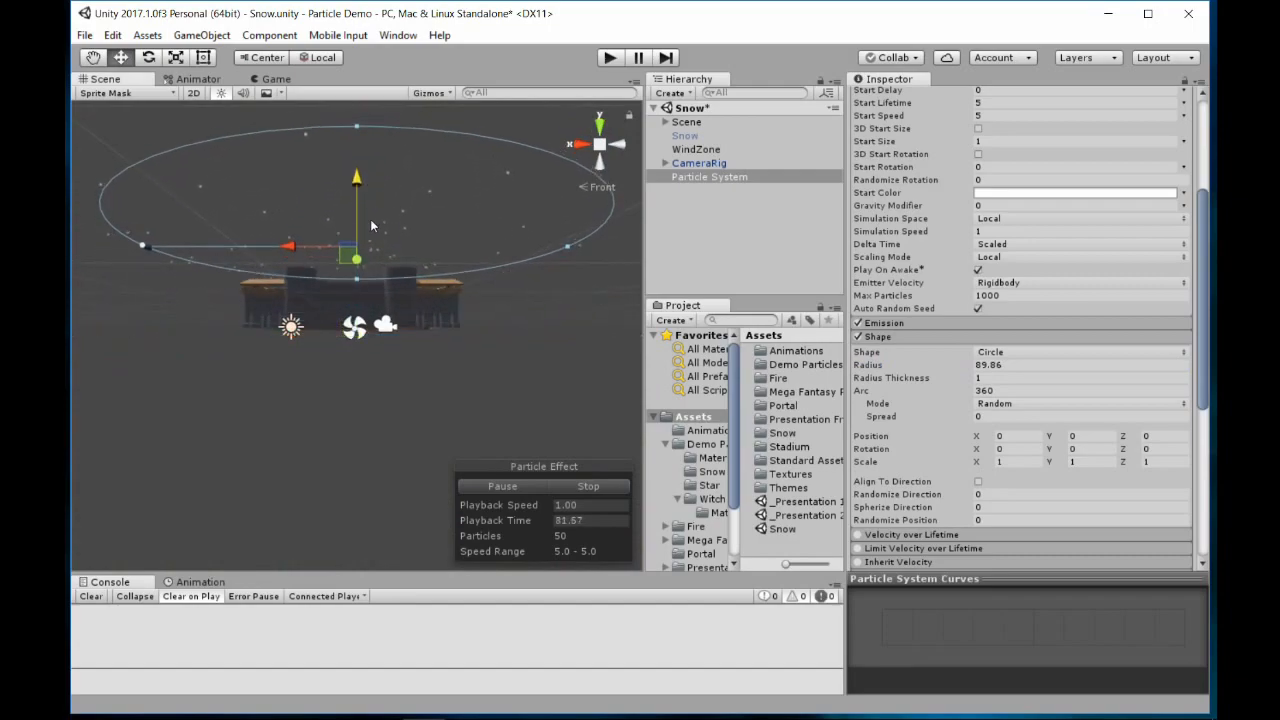
pyautogui.moveTo(371, 226); pyautogui.dragTo(376, 258, button='middle')
pyautogui.click(604, 148)
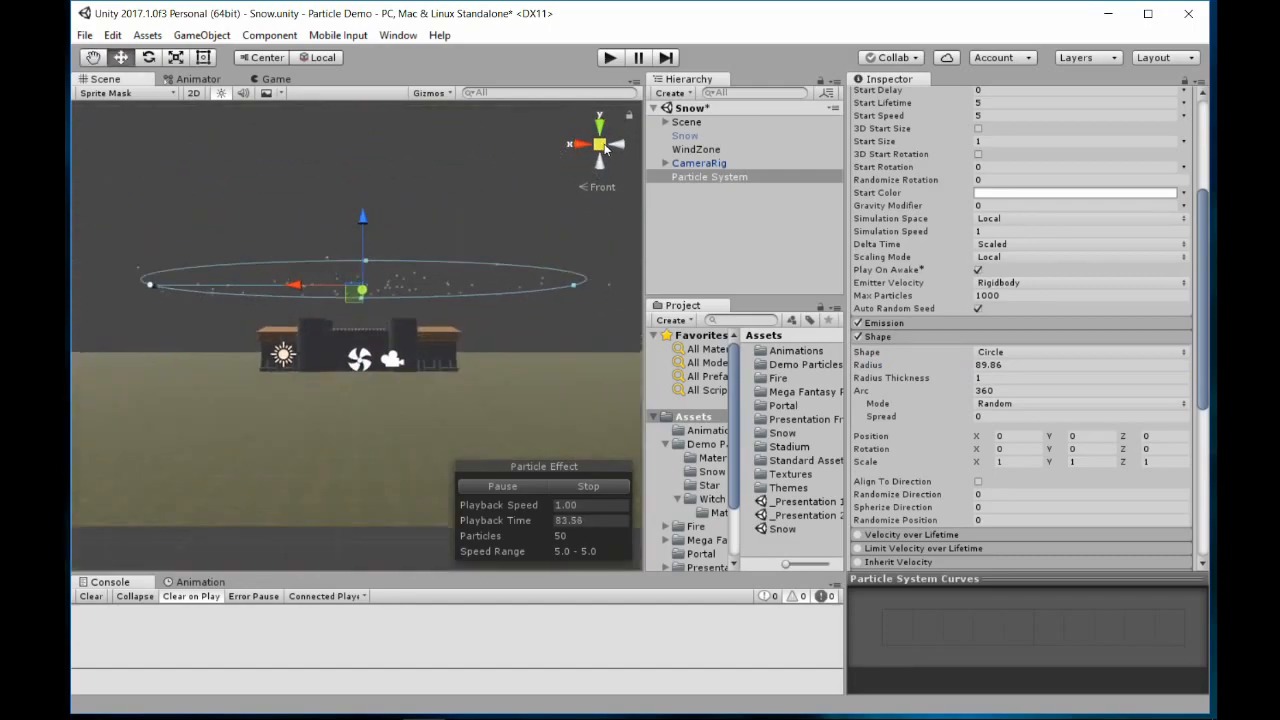
pyautogui.moveTo(369, 221); pyautogui.dragTo(447, 227)
pyautogui.click(602, 148)
pyautogui.moveTo(447, 227); pyautogui.dragTo(449, 230, button='middle')
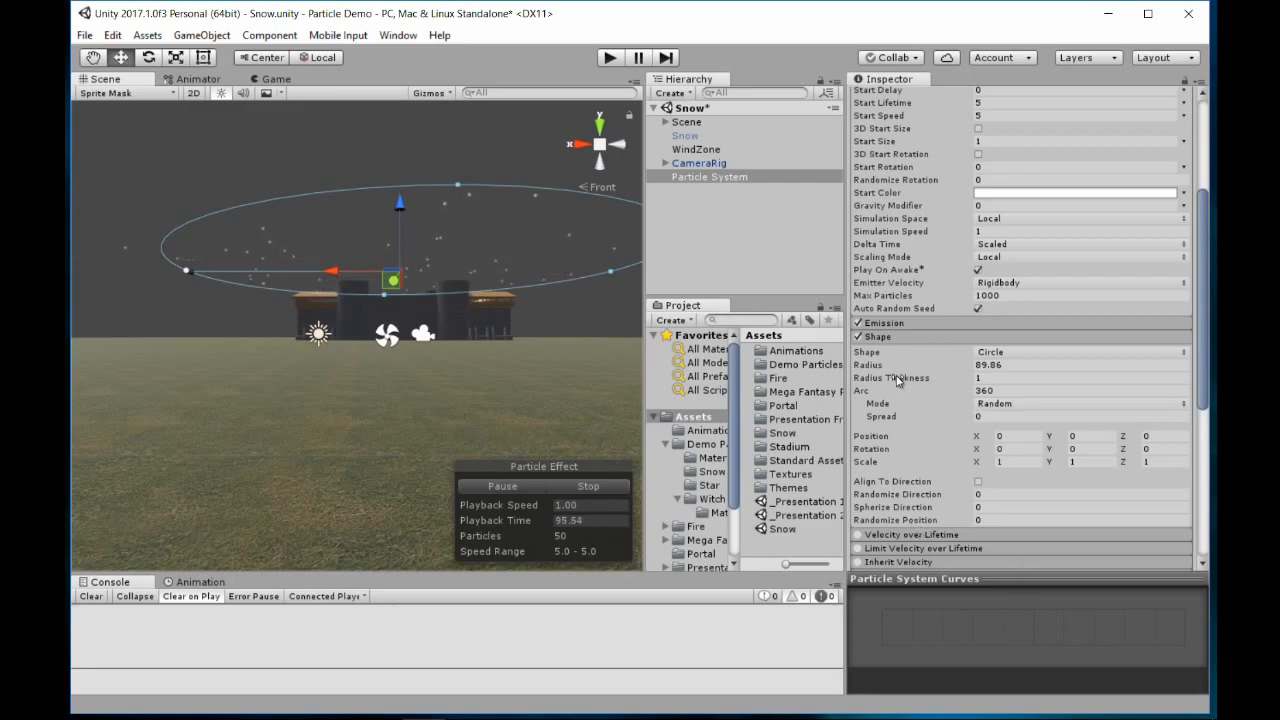
pyautogui.moveTo(506, 240); pyautogui.dragTo(472, 290, button='middle')
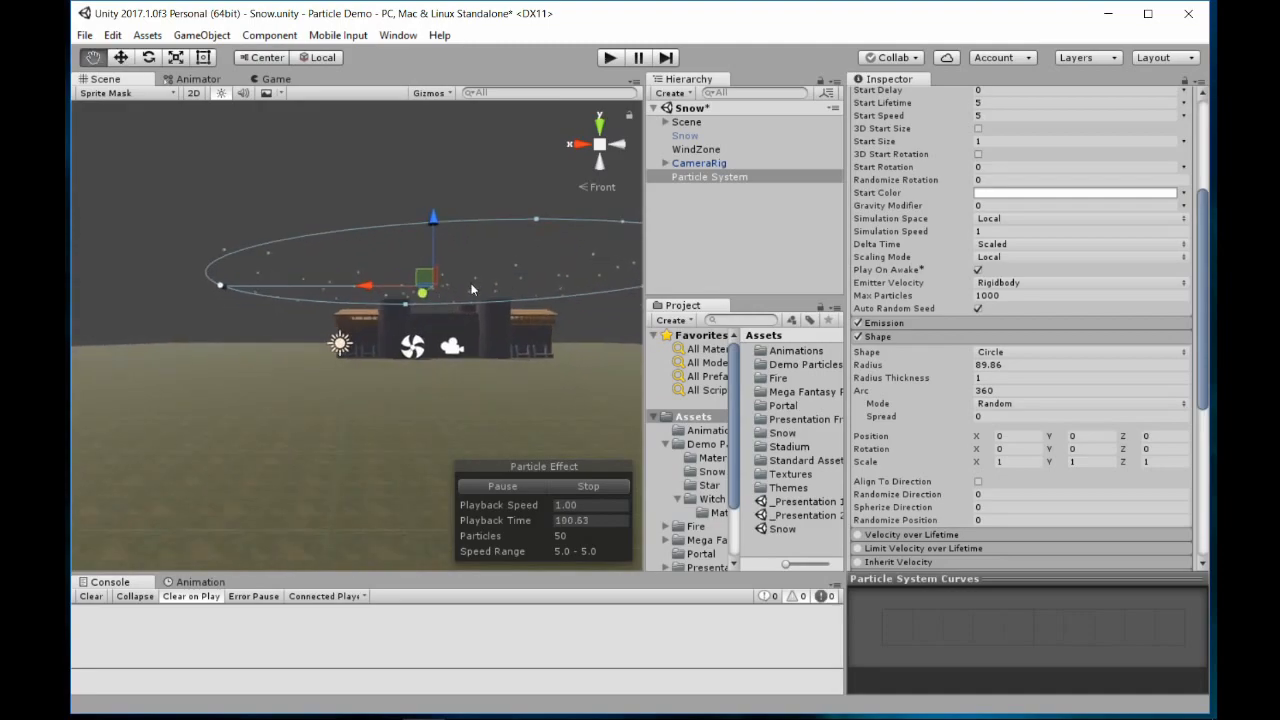
# Set the particle system's emission Rate over Time to 100
pyautogui.click(906, 333)
pyautogui.click(906, 326)
pyautogui.click(1000, 337)
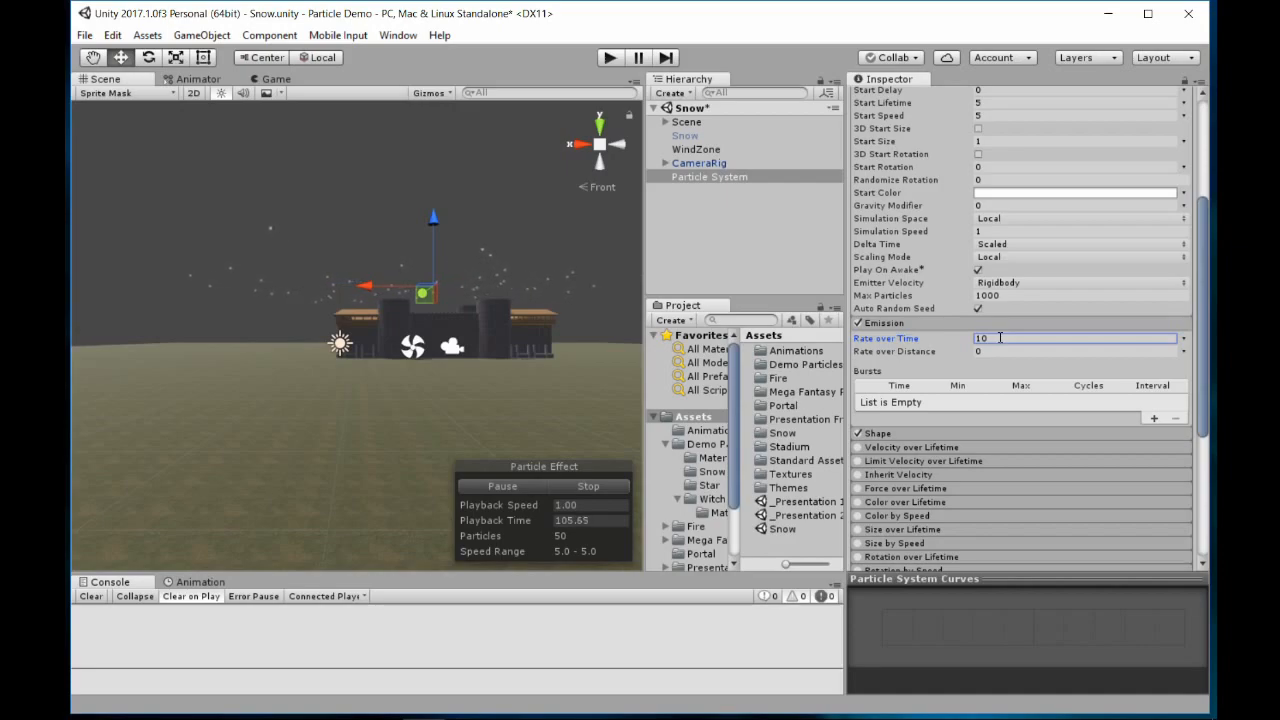
pyautogui.moveTo(976, 341); pyautogui.dragTo(942, 342)
pyautogui.scroll(5, 944, 344)
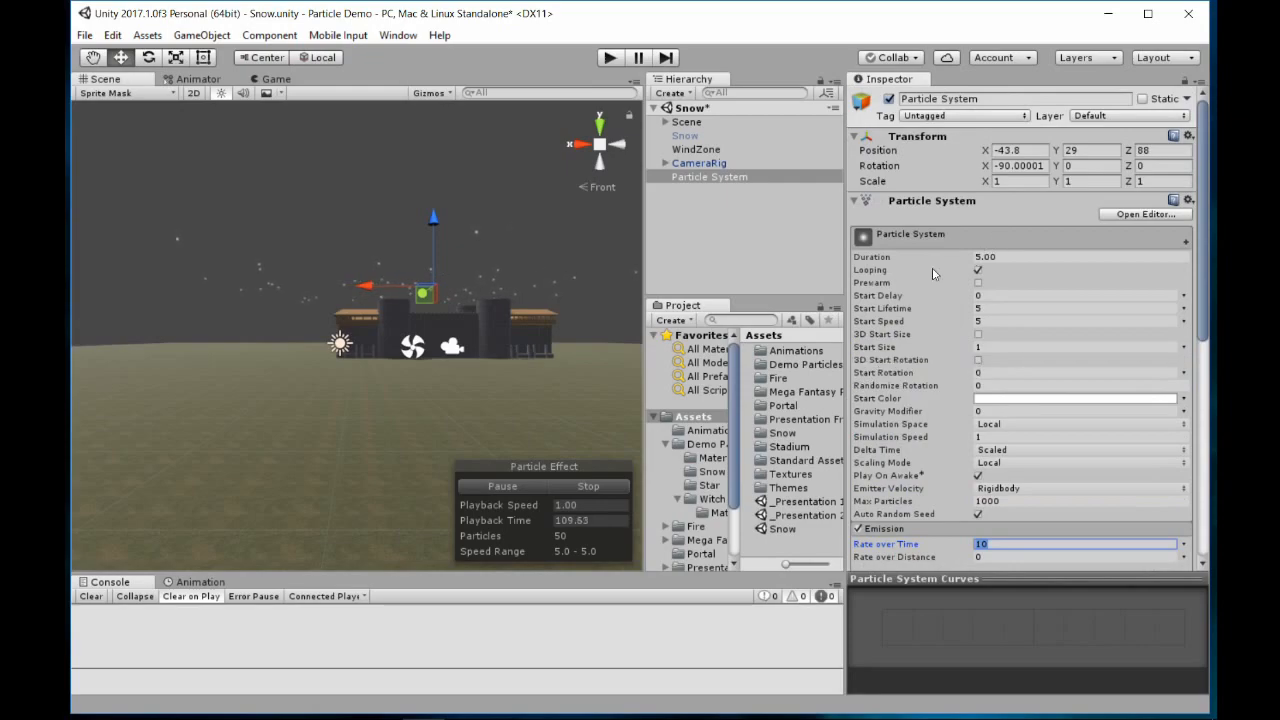
pyautogui.scroll(-3, 1019, 405)
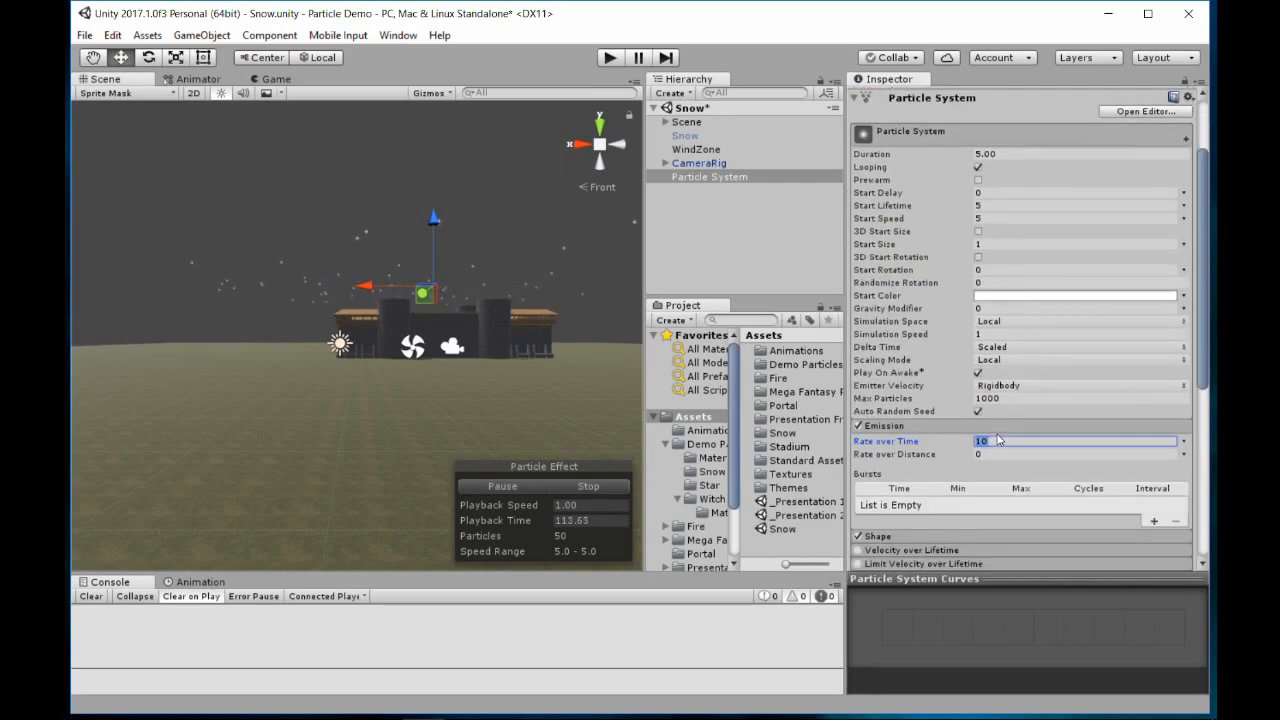
pyautogui.write('00')
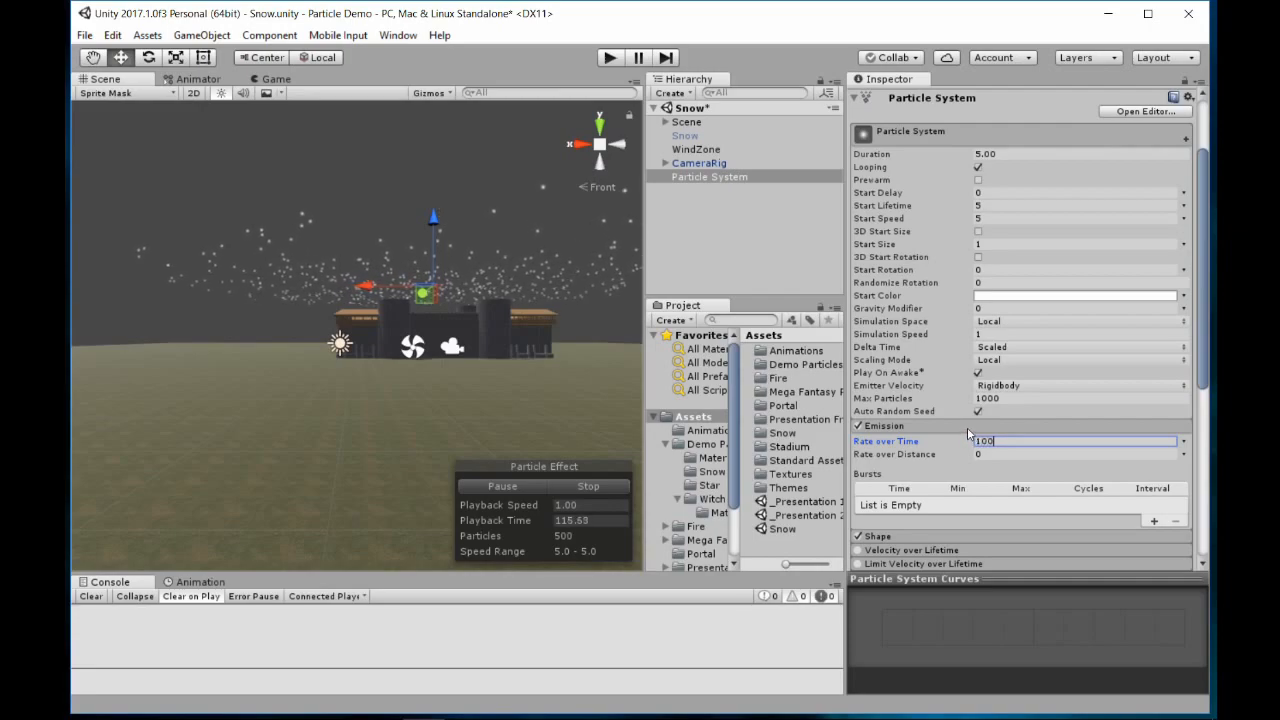
# Set the particles' Start Speed to 0 and view the emitter above the castle
pyautogui.moveTo(484, 338); pyautogui.dragTo(462, 294, button='middle')
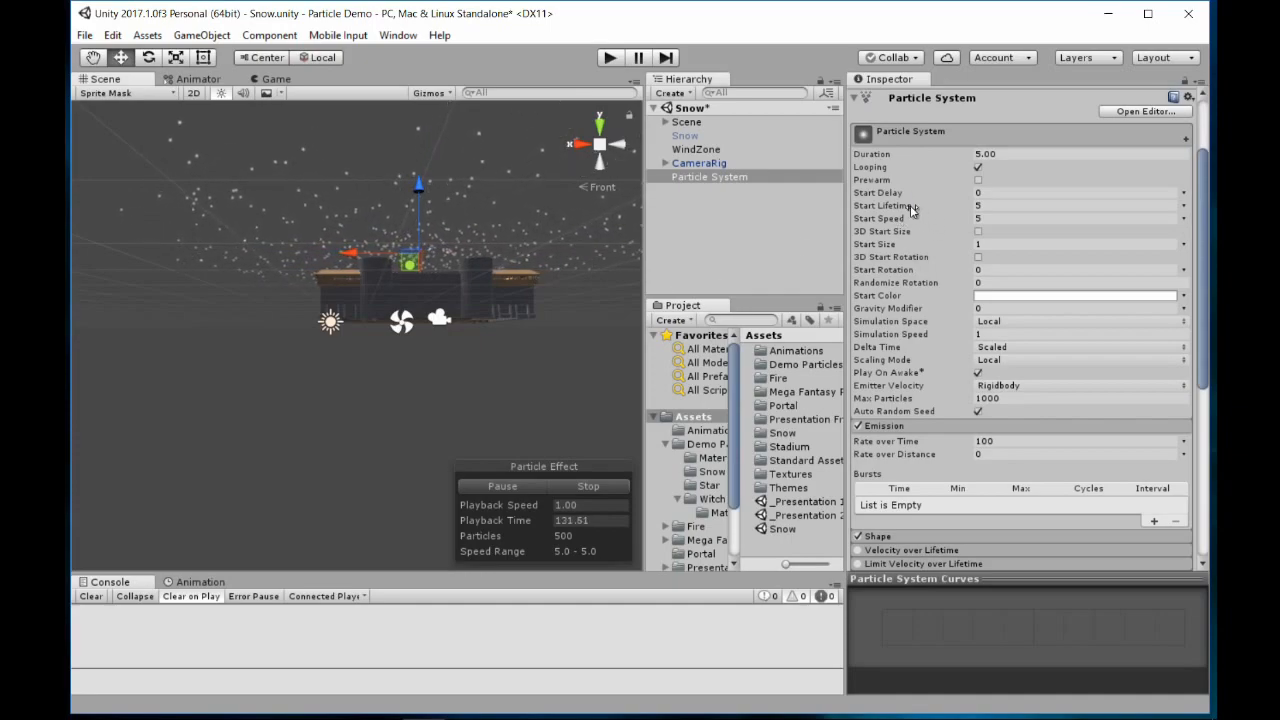
pyautogui.click(997, 206)
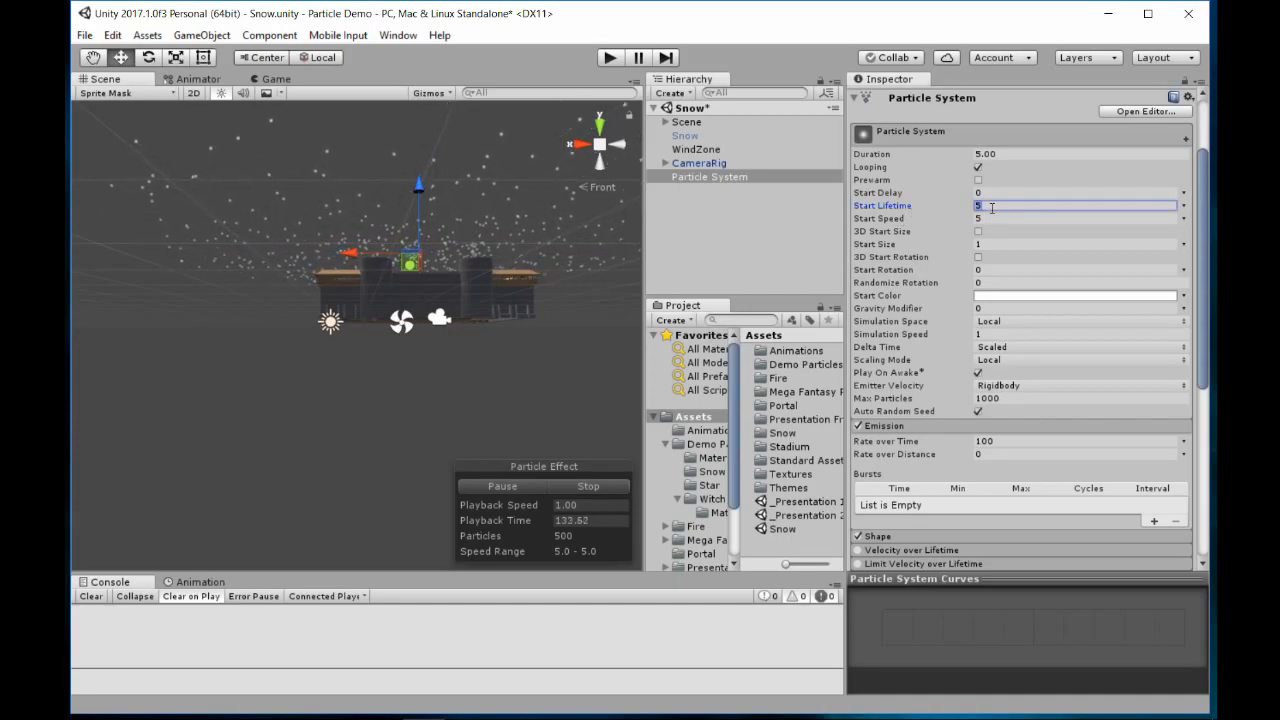
pyautogui.click(985, 218)
pyautogui.write('0')
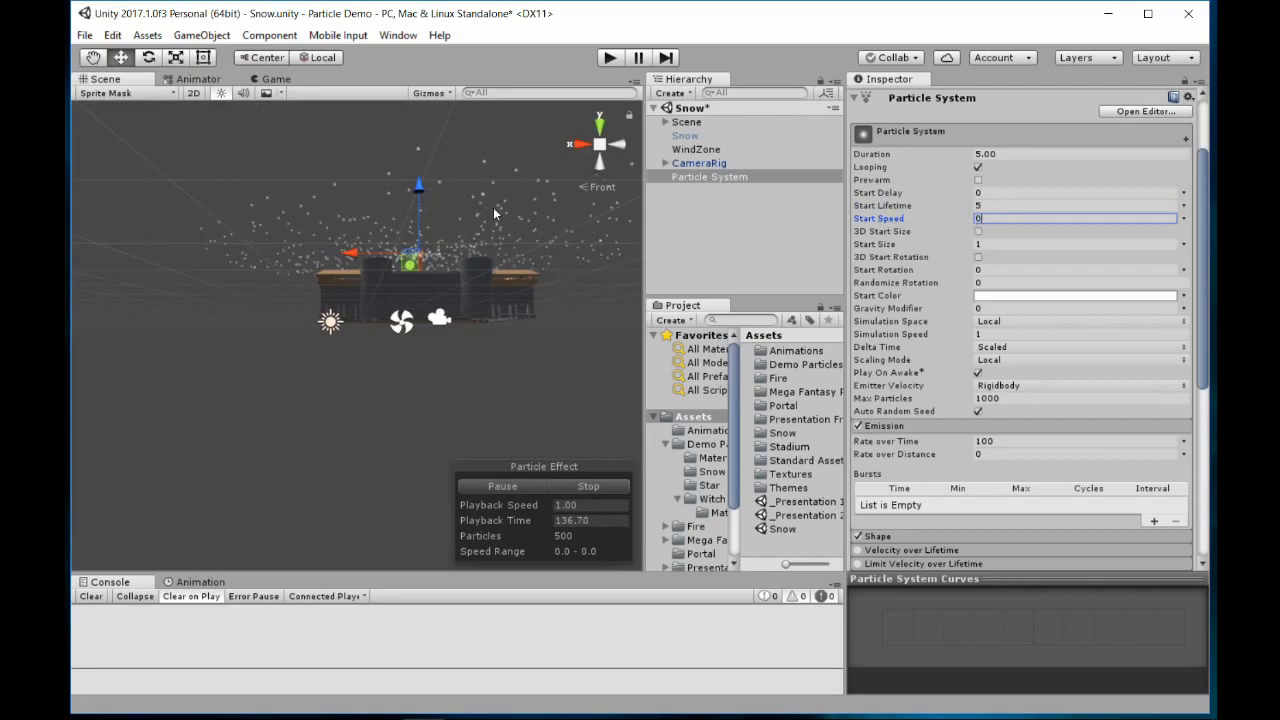
pyautogui.scroll(4, 482, 207)
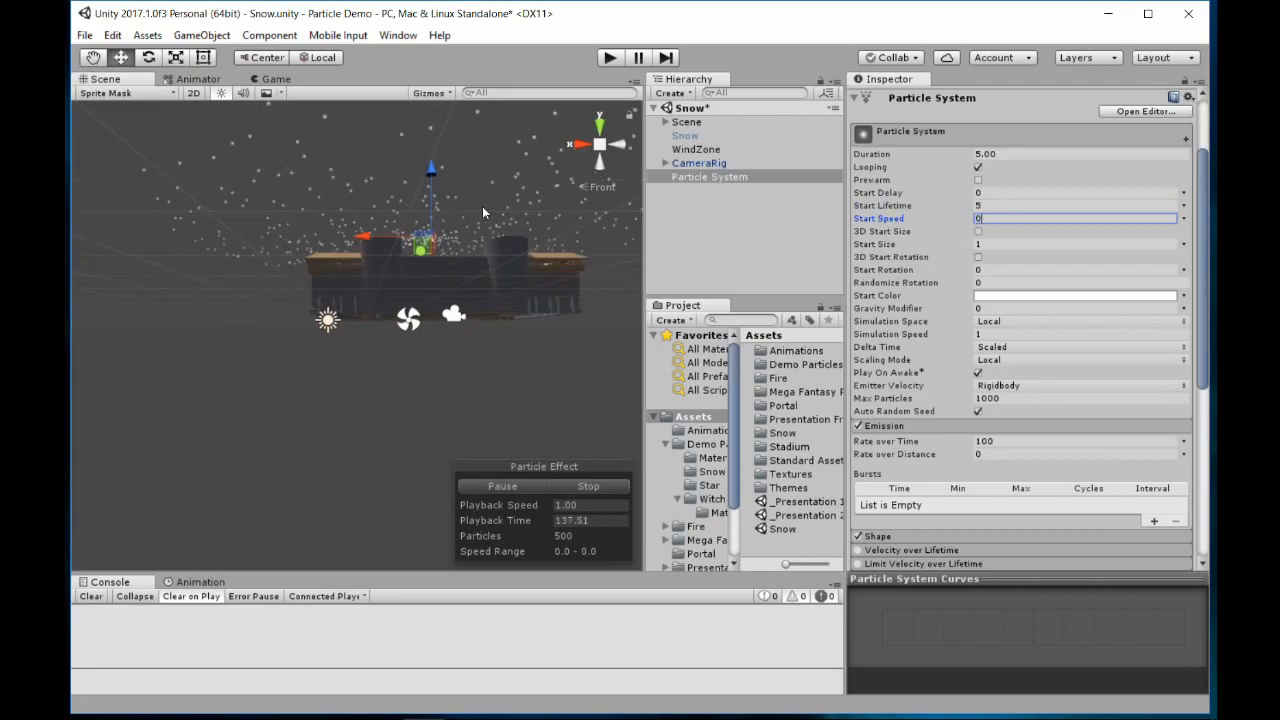
pyautogui.moveTo(471, 233); pyautogui.dragTo(449, 269, button='middle')
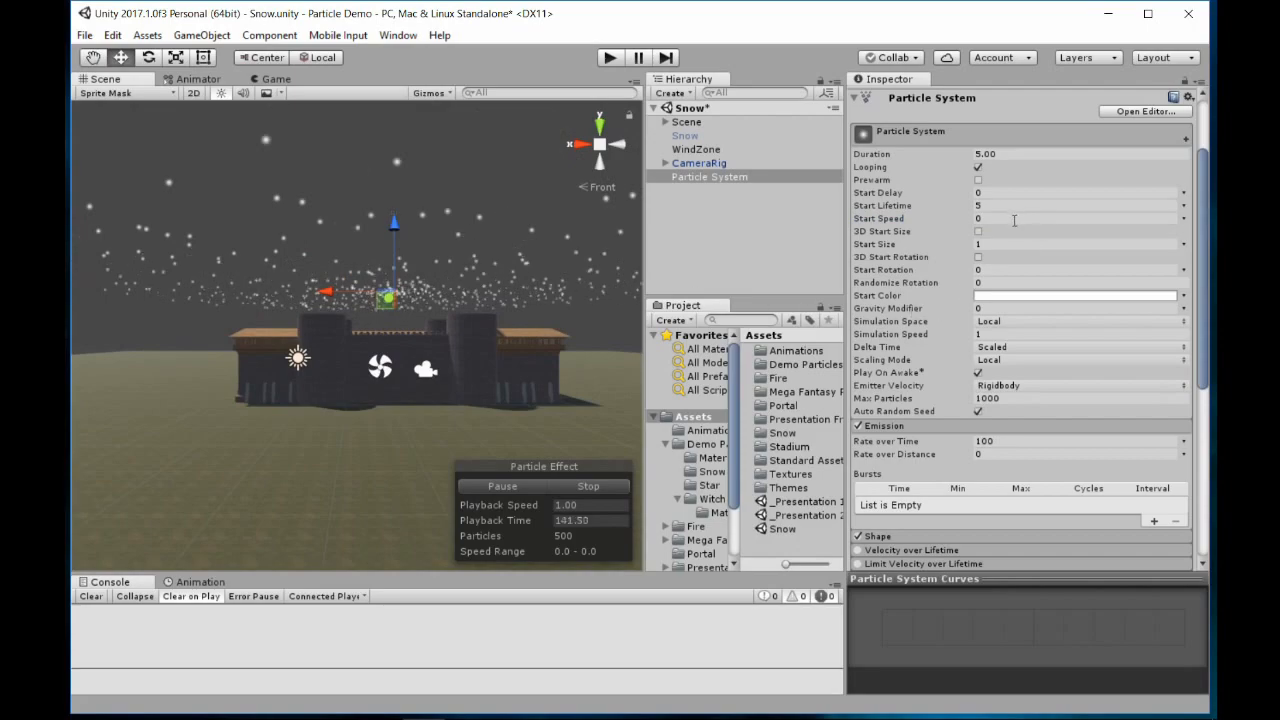
# Set the particle system's Gravity Modifier to 0.01 and the particles' Start Lifetime to 20
pyautogui.click(985, 310)
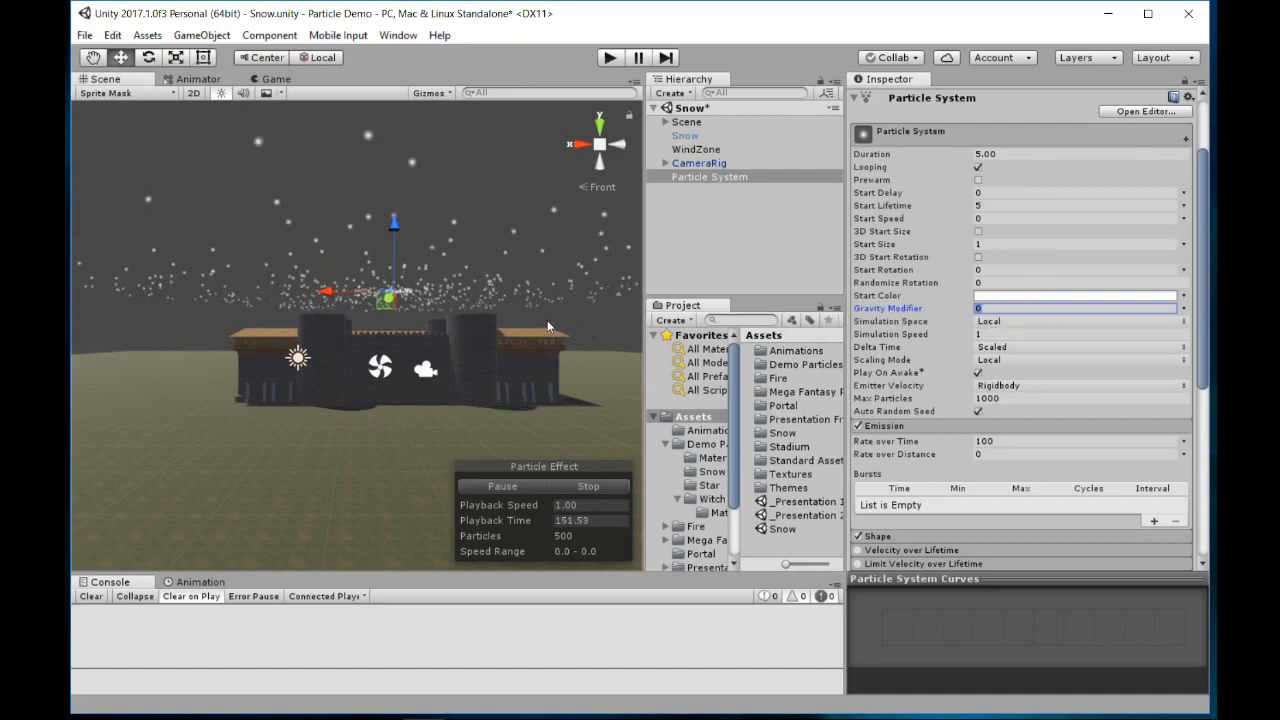
pyautogui.write('0.')
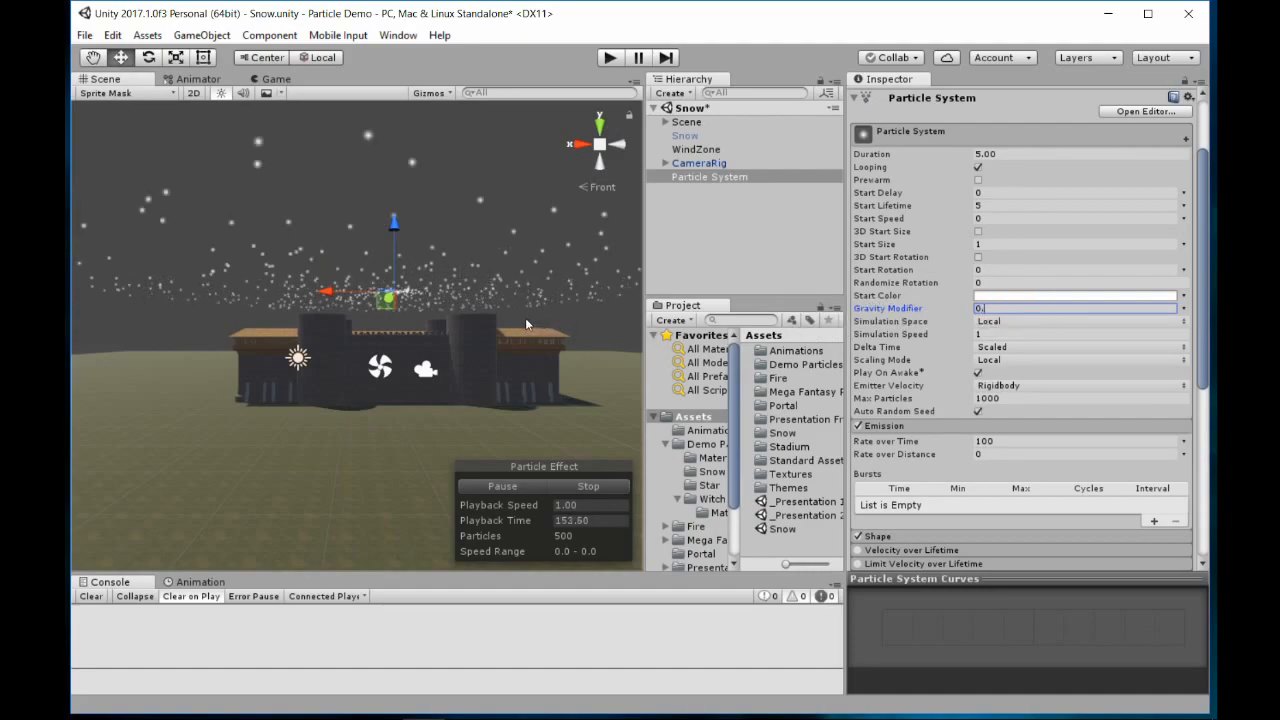
pyautogui.write('01')
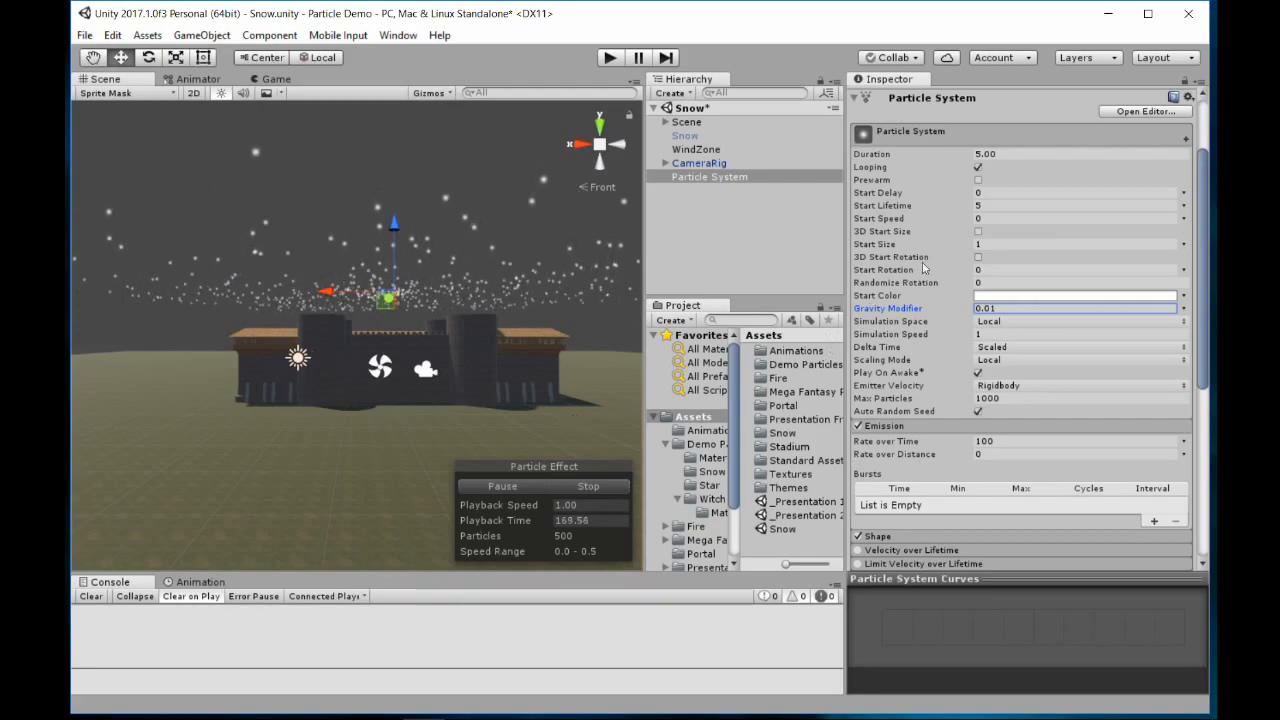
pyautogui.click(1002, 208)
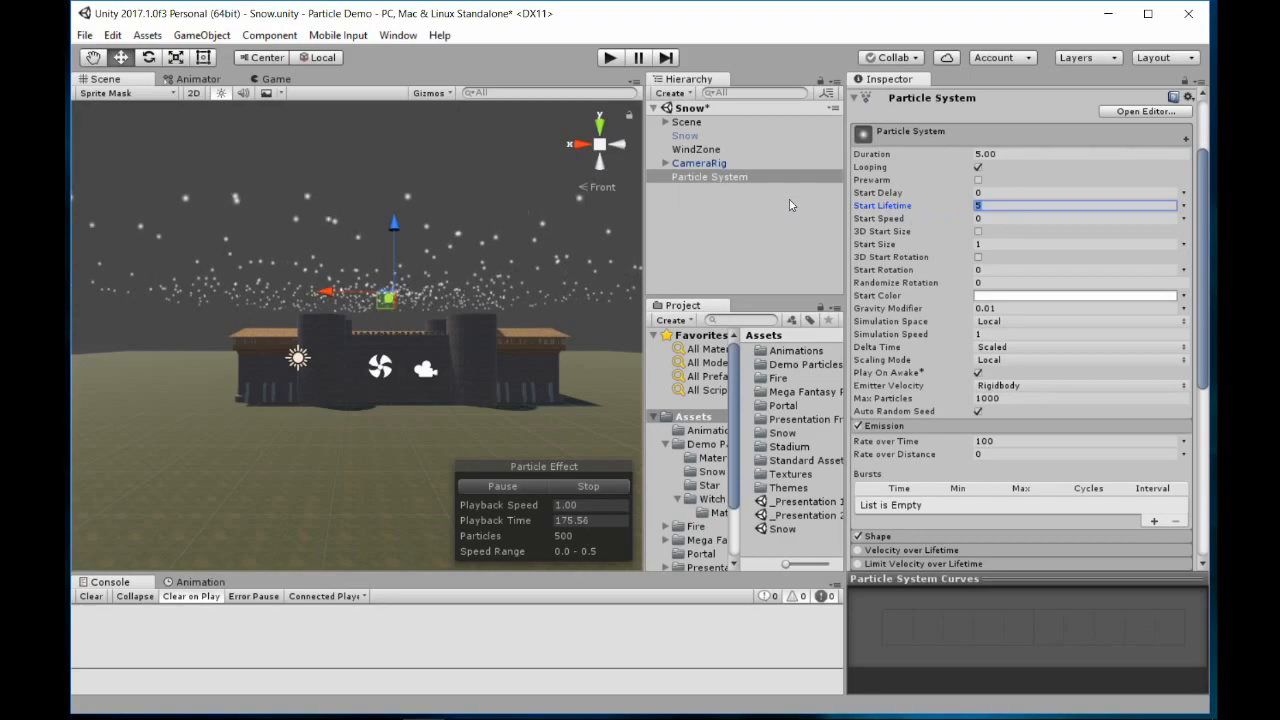
pyautogui.write('20')
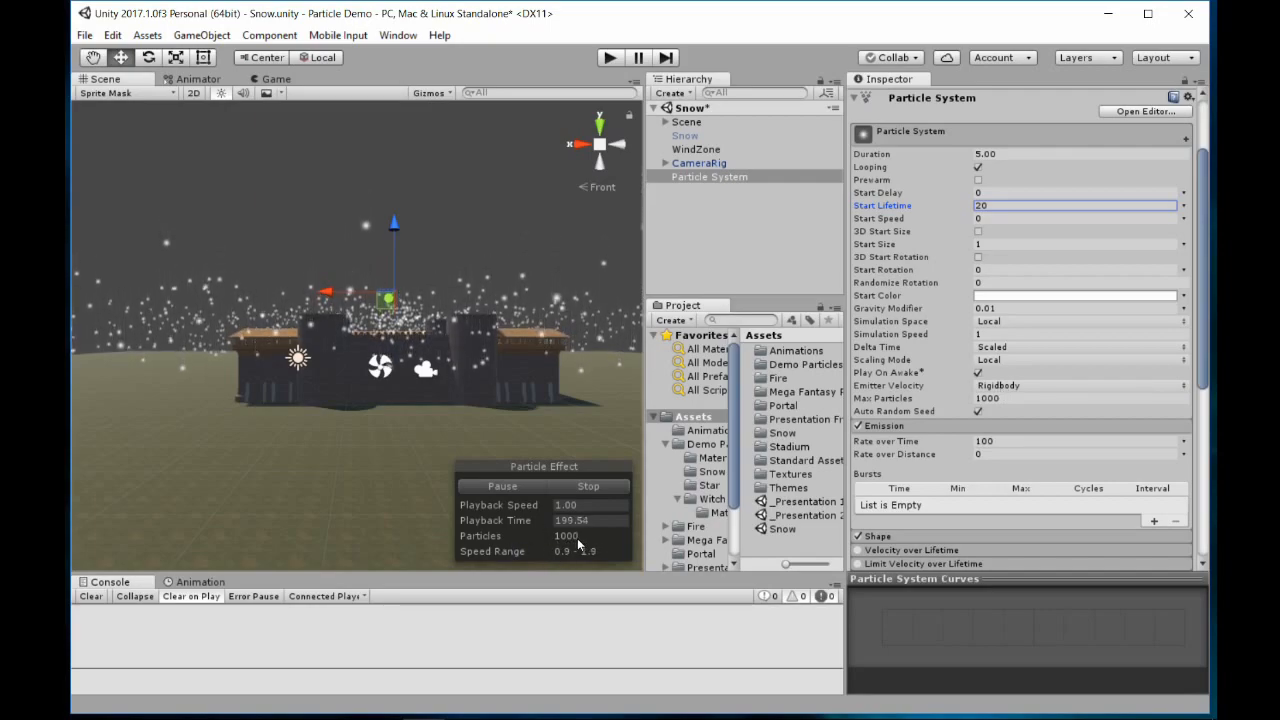
# Try emission Rate over Time values of 10, about 37 and 1000, and set the rate back to 100
pyautogui.click(997, 441)
pyautogui.write('10')
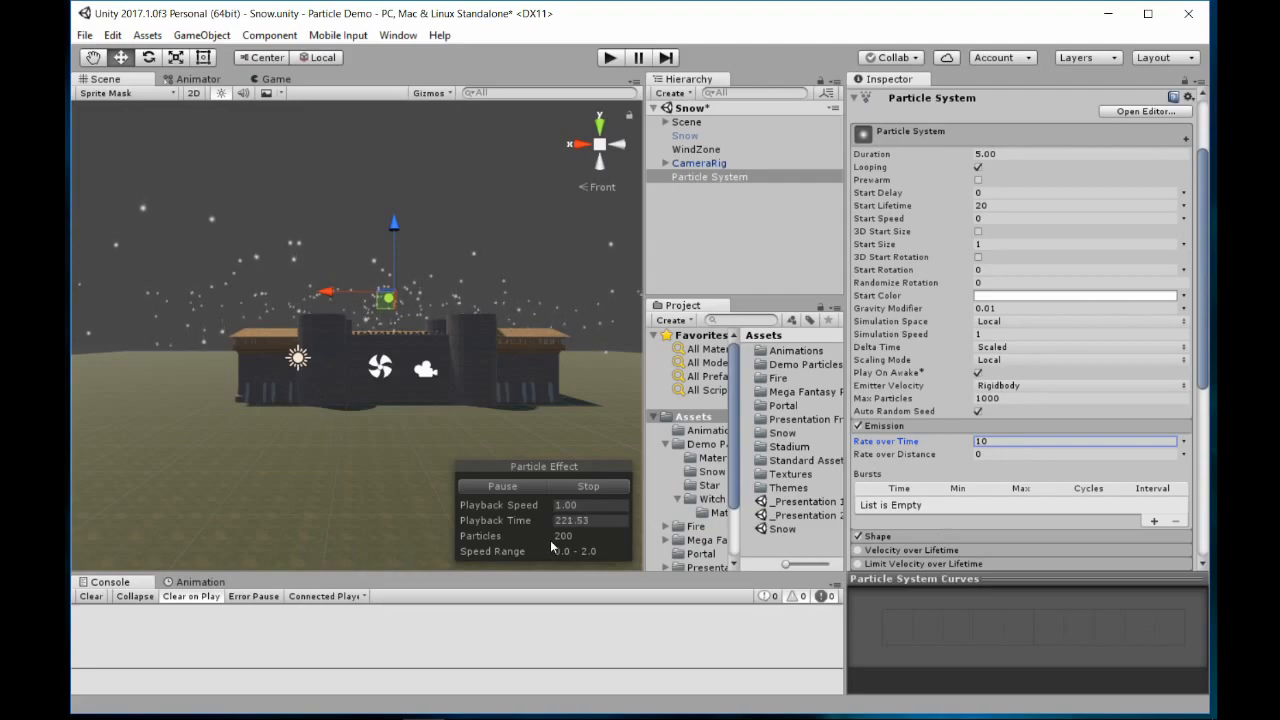
pyautogui.moveTo(899, 444); pyautogui.dragTo(788, 535)
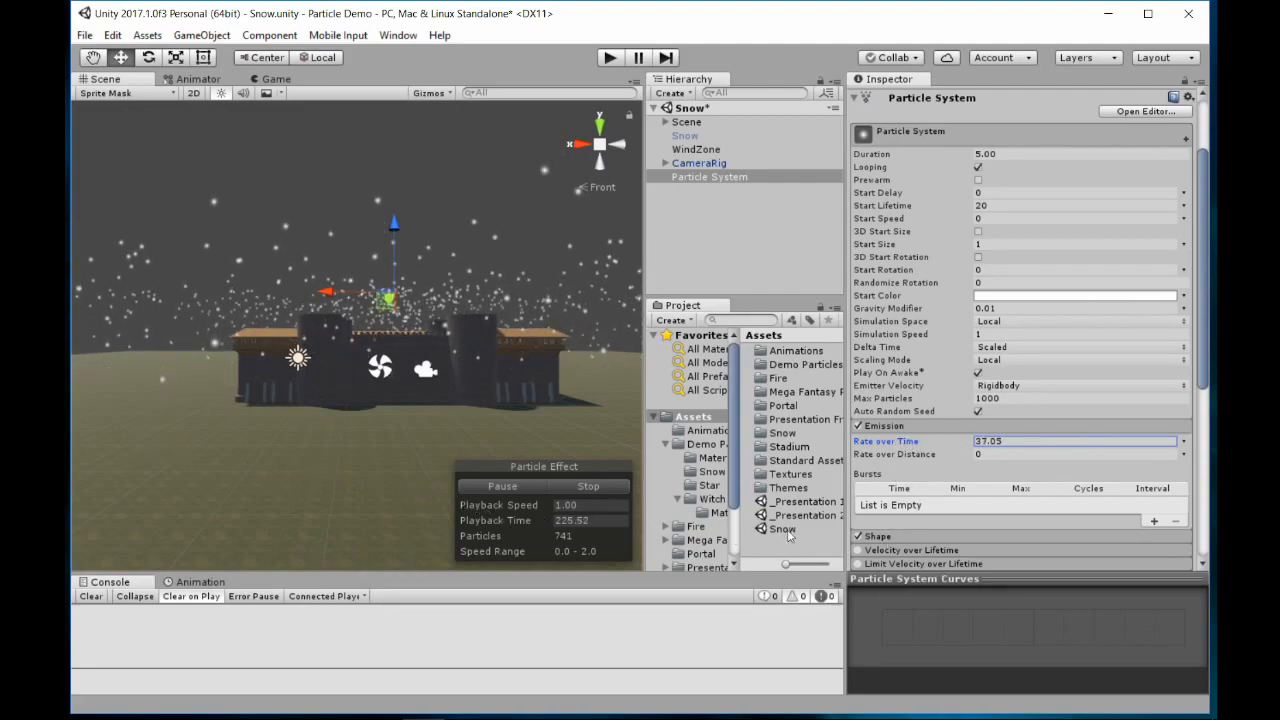
pyautogui.click(1027, 446)
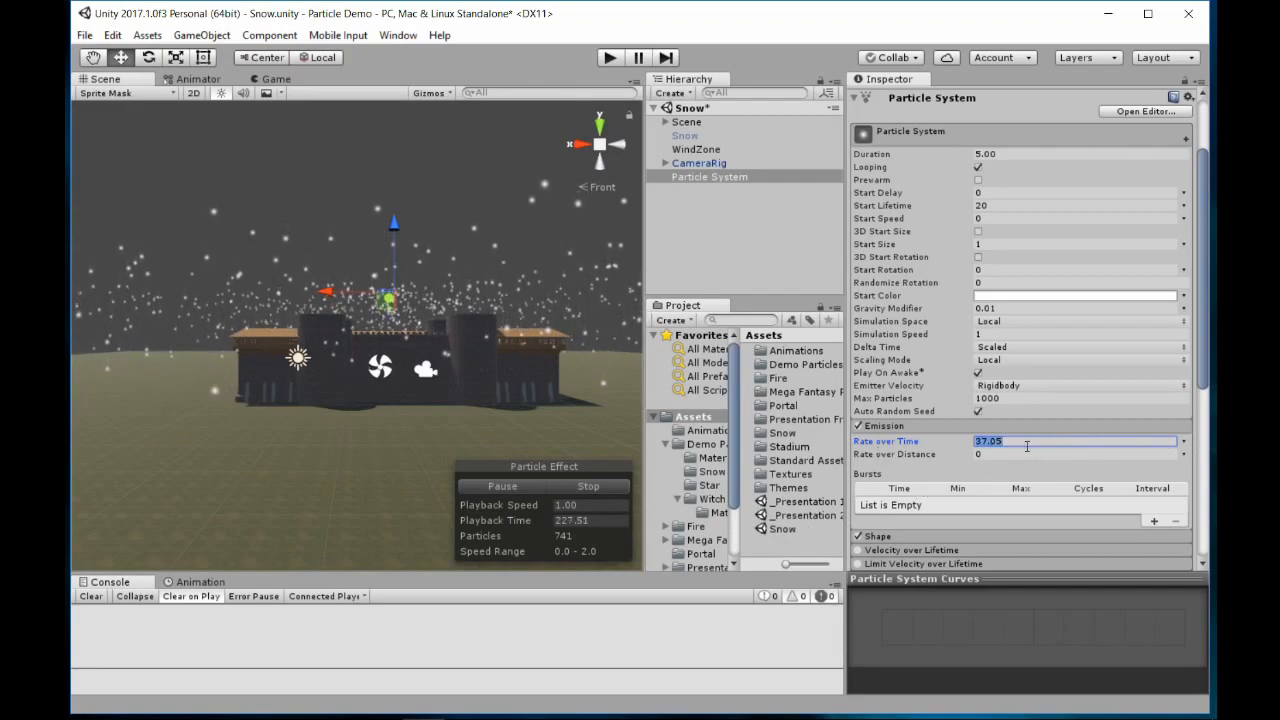
pyautogui.write('1000')
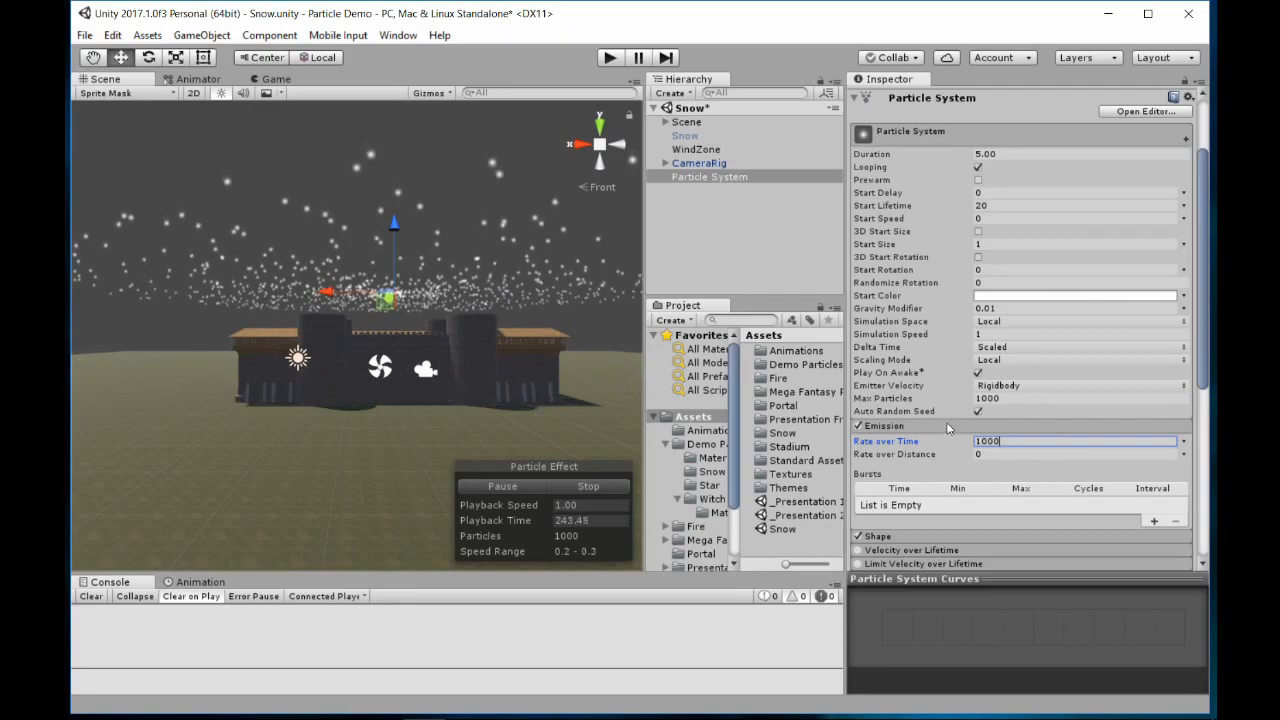
pyautogui.press('BackSpace')
pyautogui.press('BackSpace')
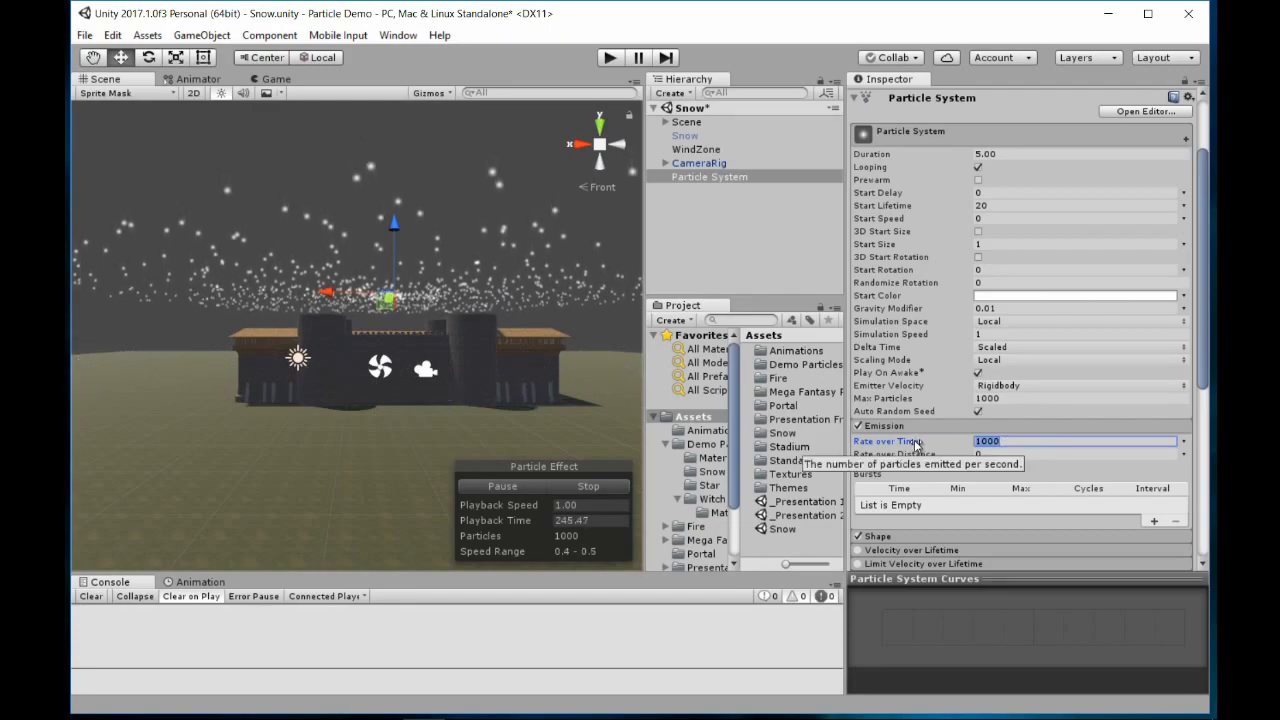
pyautogui.write('0')
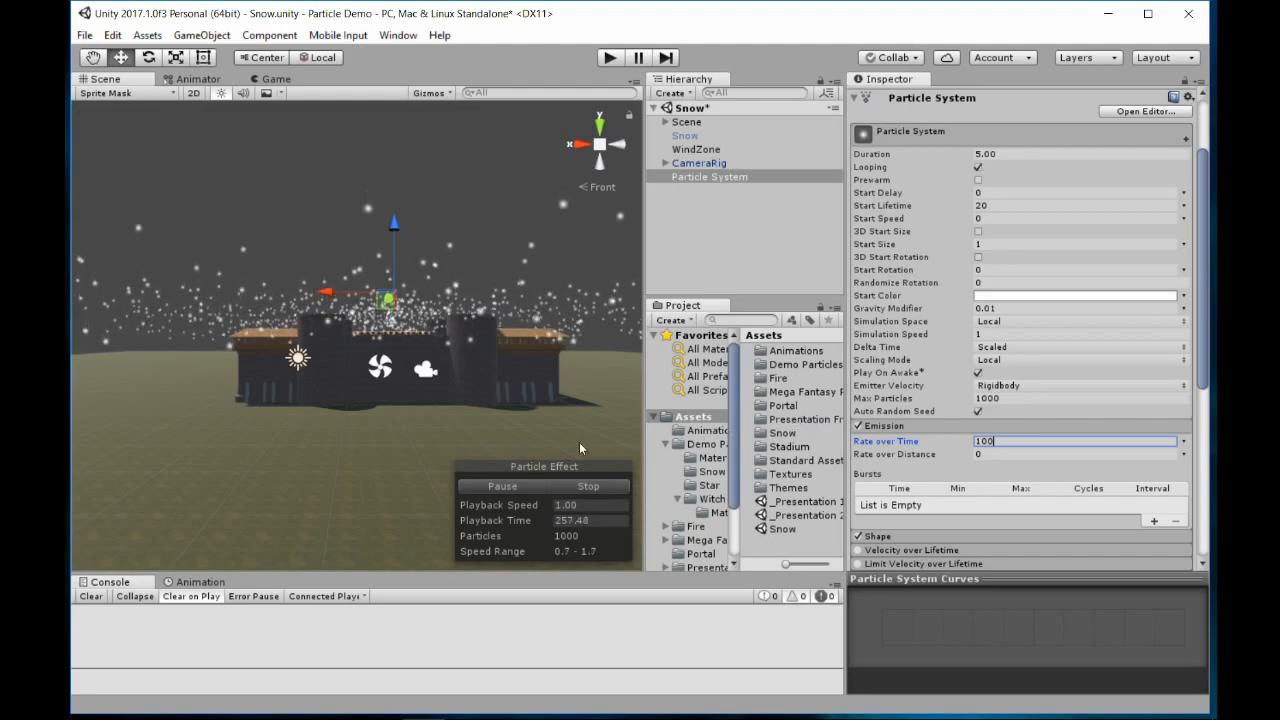
# From inside the castle courtyard, try a particle Start Size of 10 and reduce it to 0.1
pyautogui.keyDown('alt'); pyautogui.moveTo(480, 320); pyautogui.dragTo(468, 327); pyautogui.keyUp('alt')
pyautogui.press('w')
pyautogui.moveTo(468, 327); pyautogui.dragTo(763, 295, button='right')
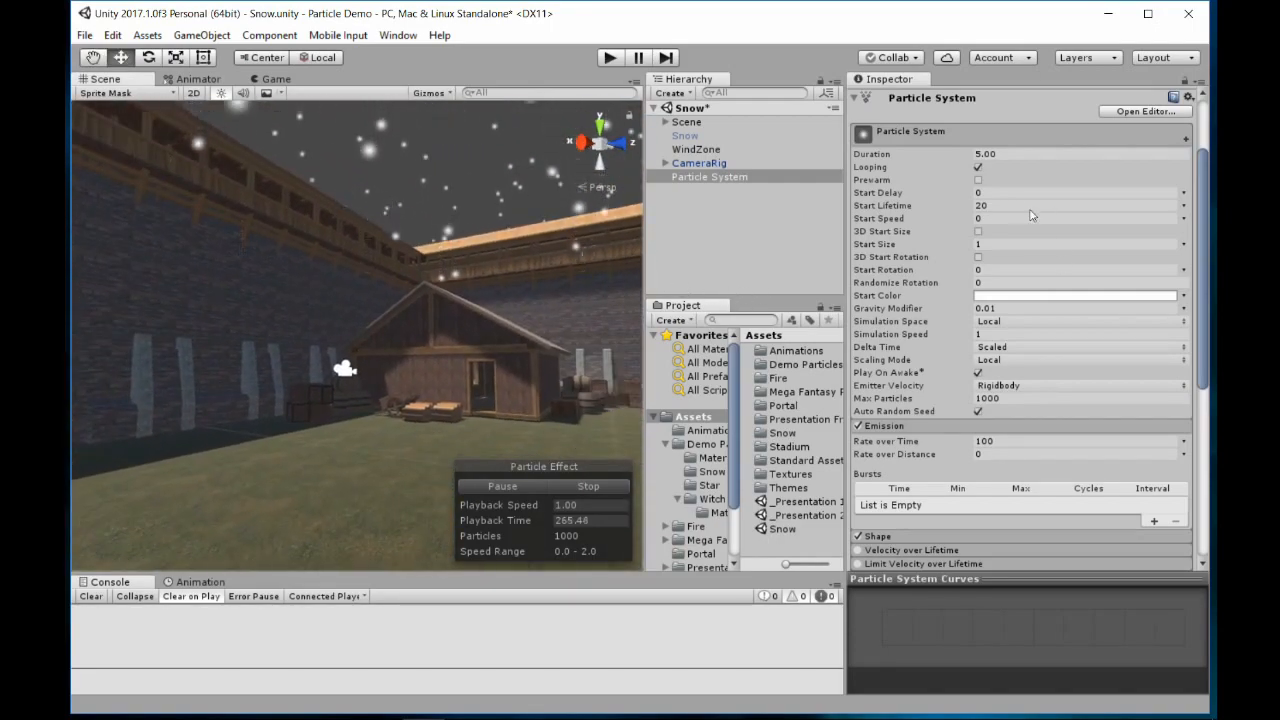
pyautogui.click(995, 244)
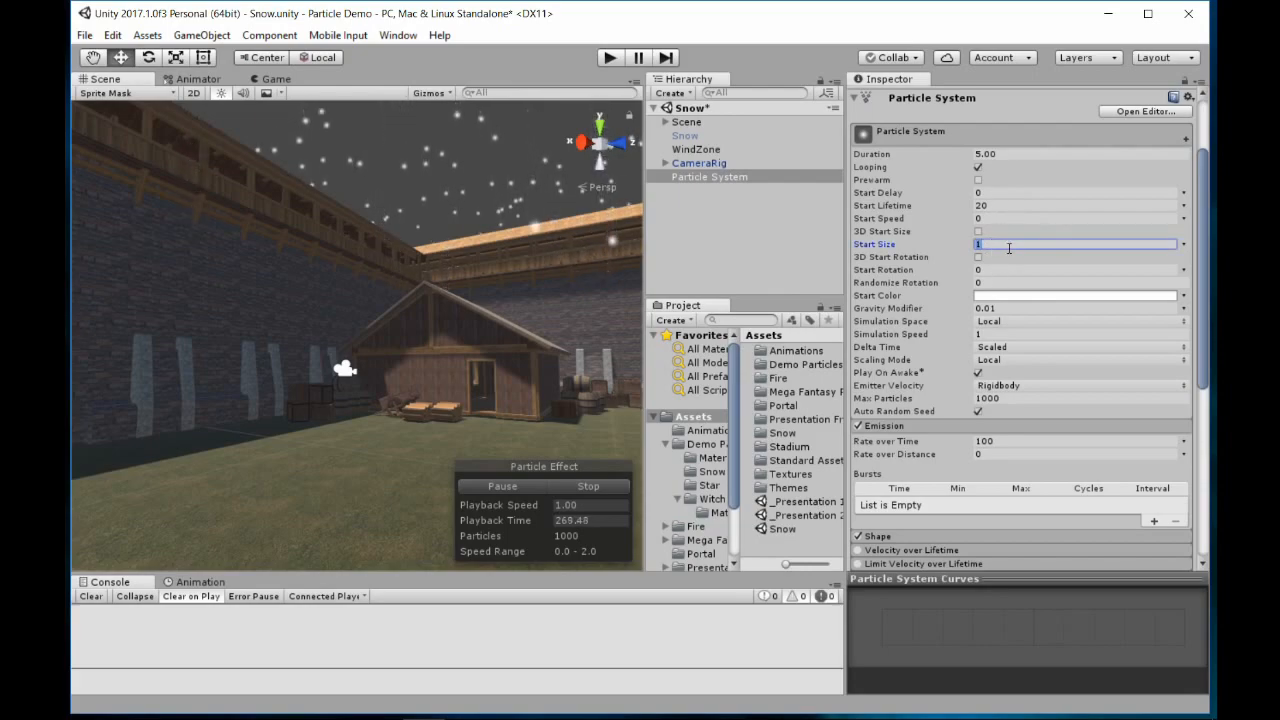
pyautogui.write('10')
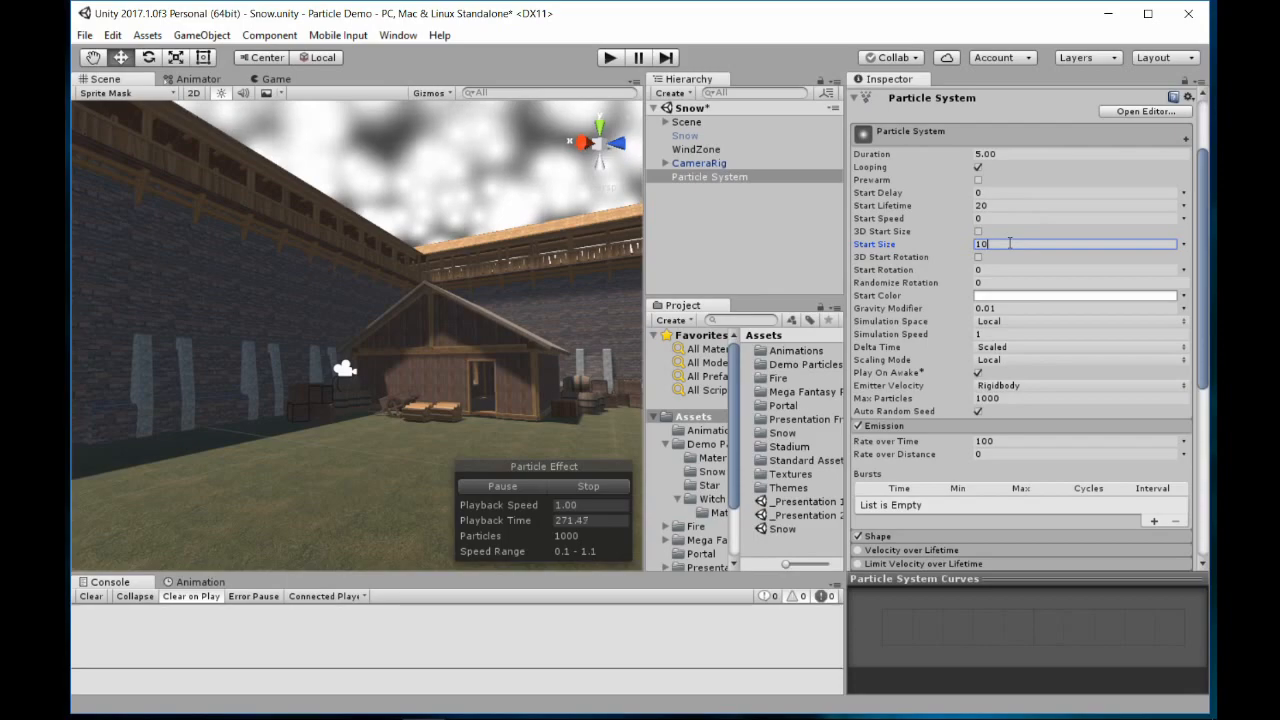
pyautogui.press('BackSpace')
pyautogui.write('.1')
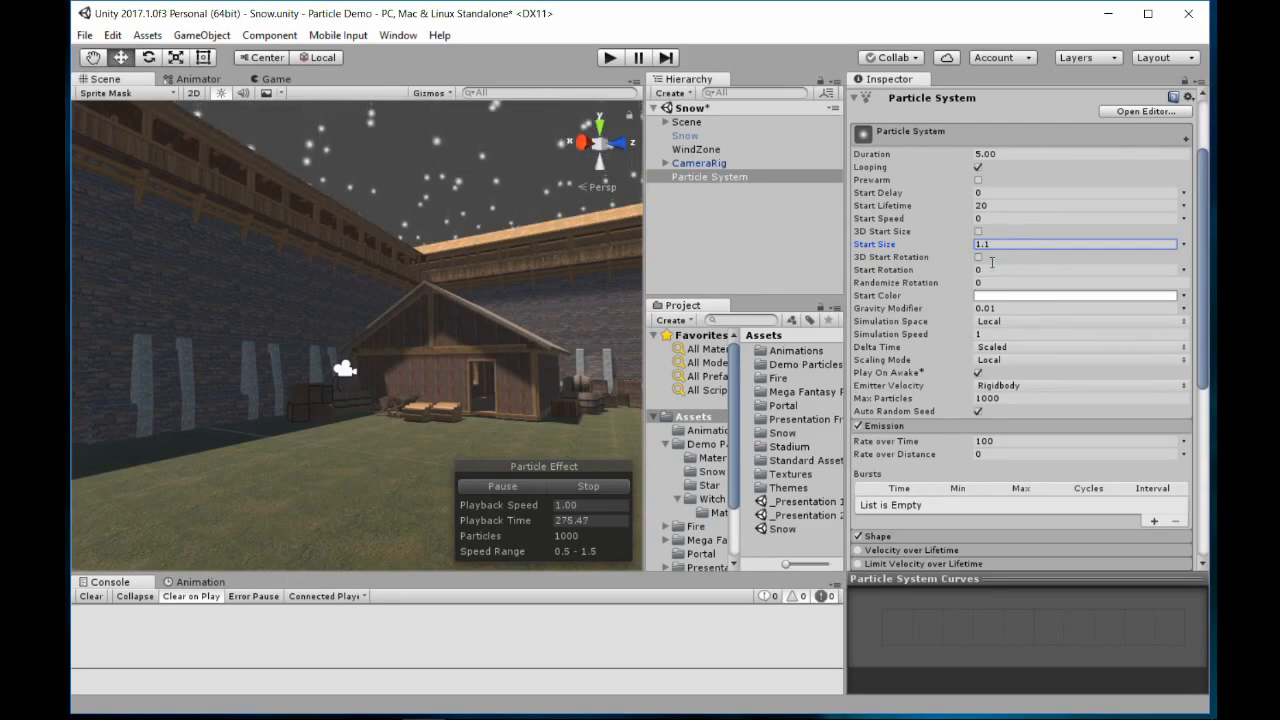
pyautogui.moveTo(1000, 245); pyautogui.dragTo(932, 246)
pyautogui.write('0.1')
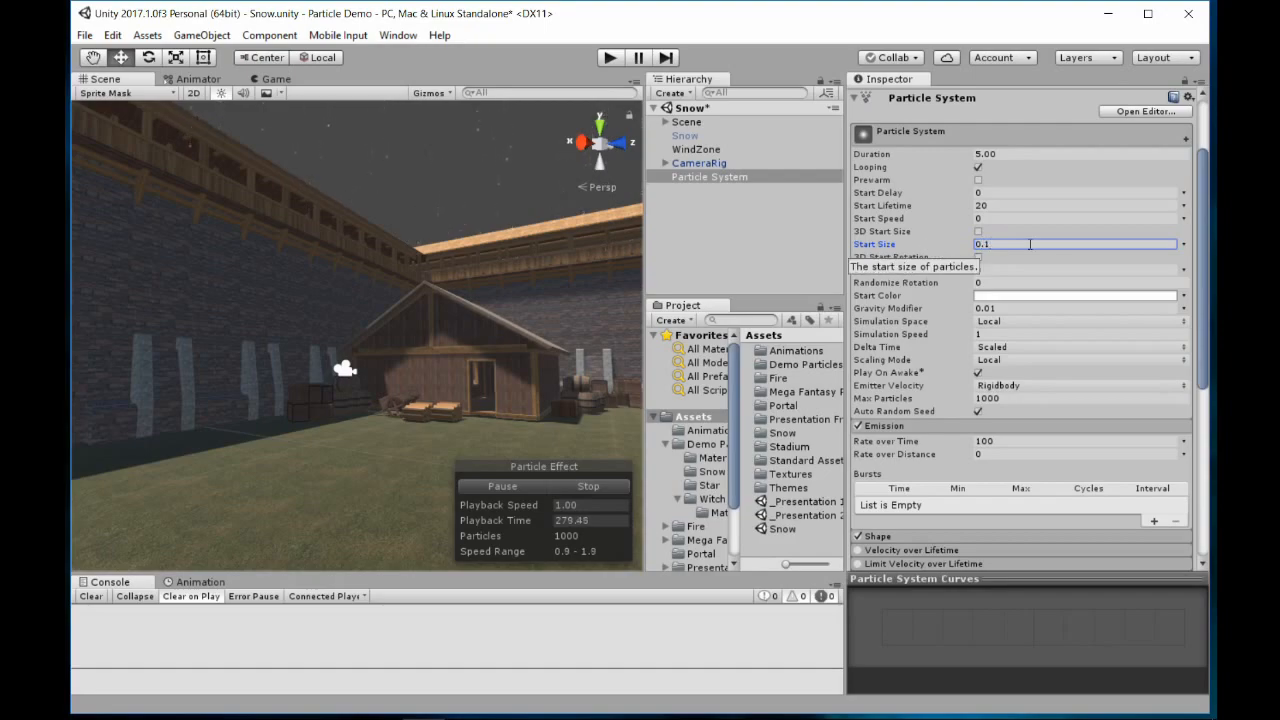
# Make the particles' Start Size Random Between Two Constants, with values 0.05 and 0.2
pyautogui.click(1183, 245)
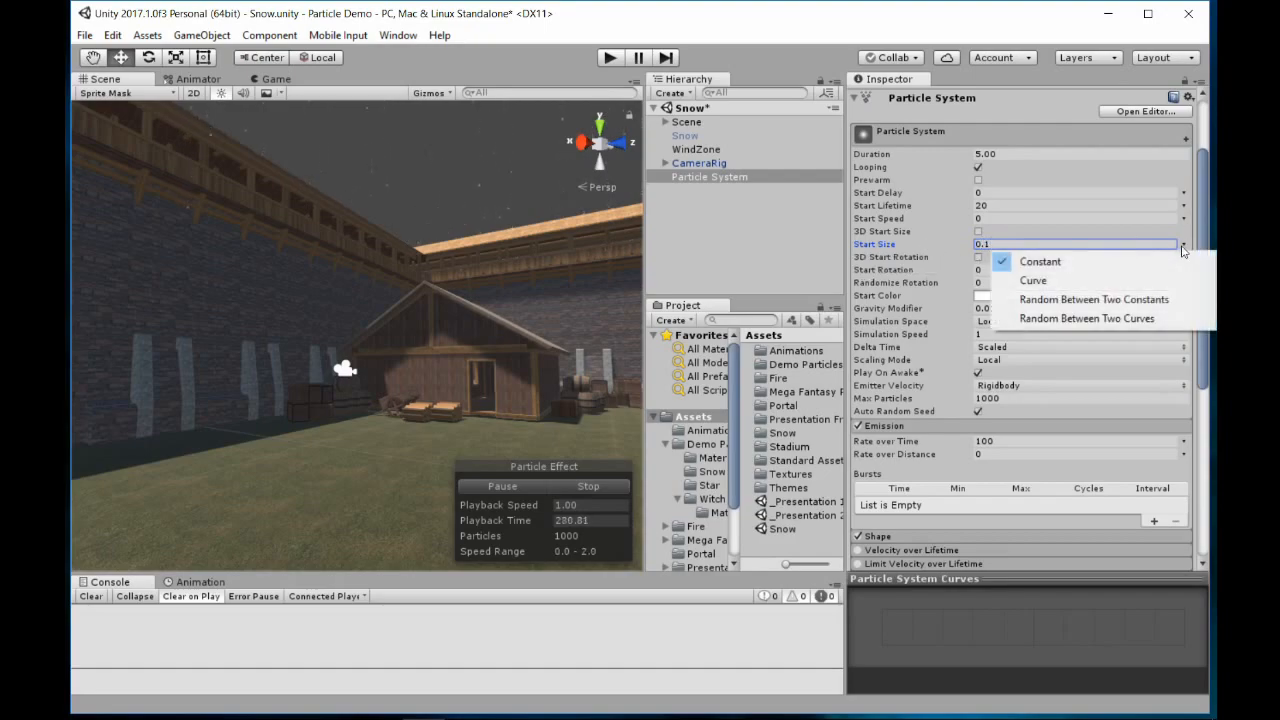
pyautogui.click(1148, 312)
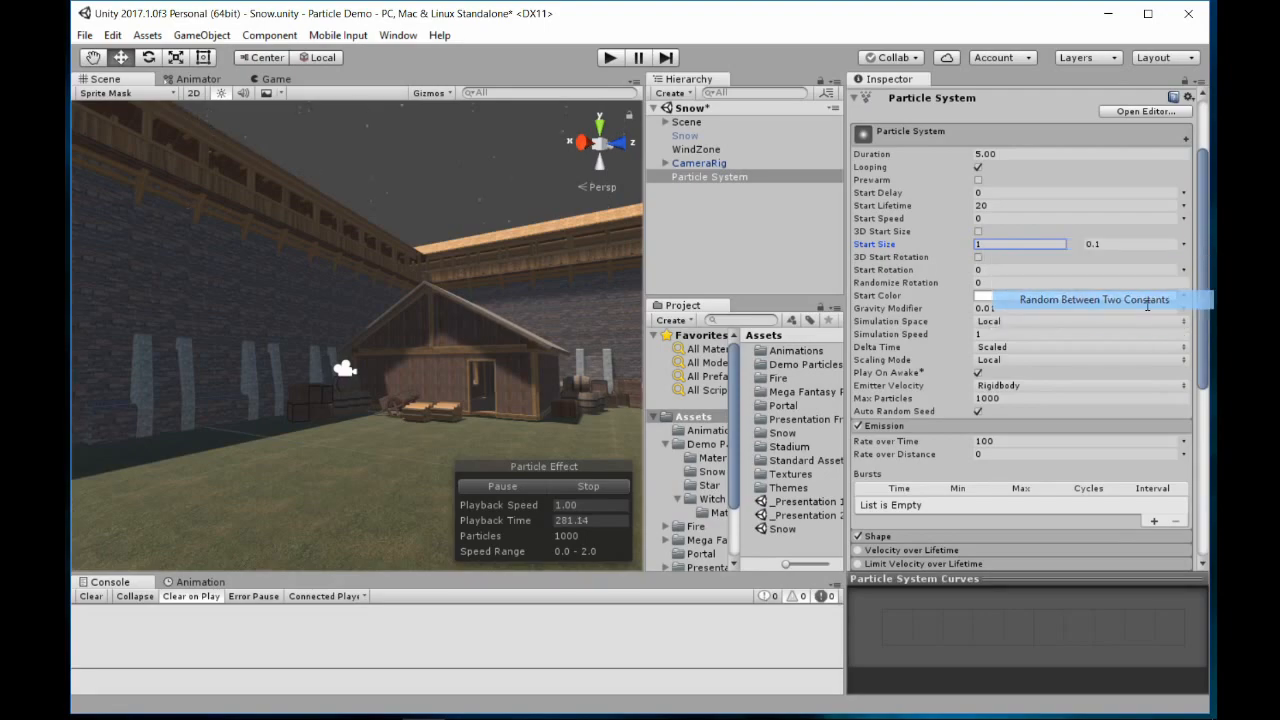
pyautogui.click(1005, 245)
pyautogui.write('1')
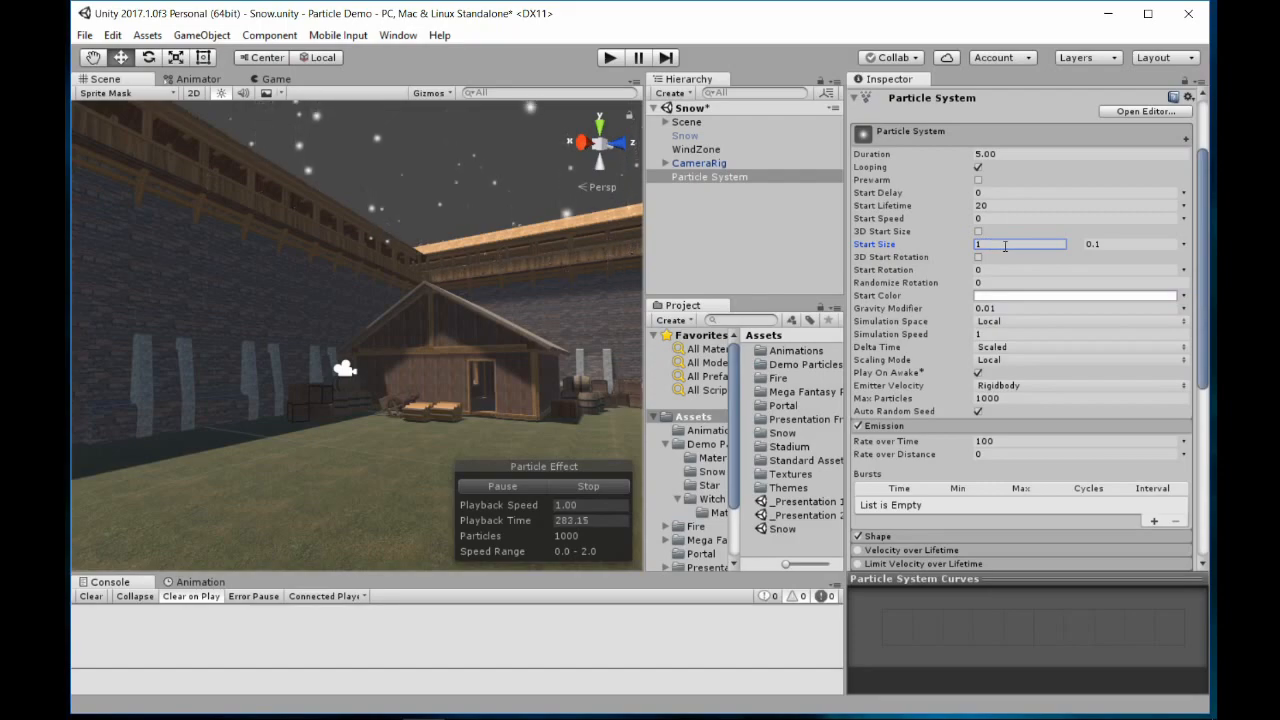
pyautogui.moveTo(1005, 246); pyautogui.dragTo(962, 246)
pyautogui.write('0.05')
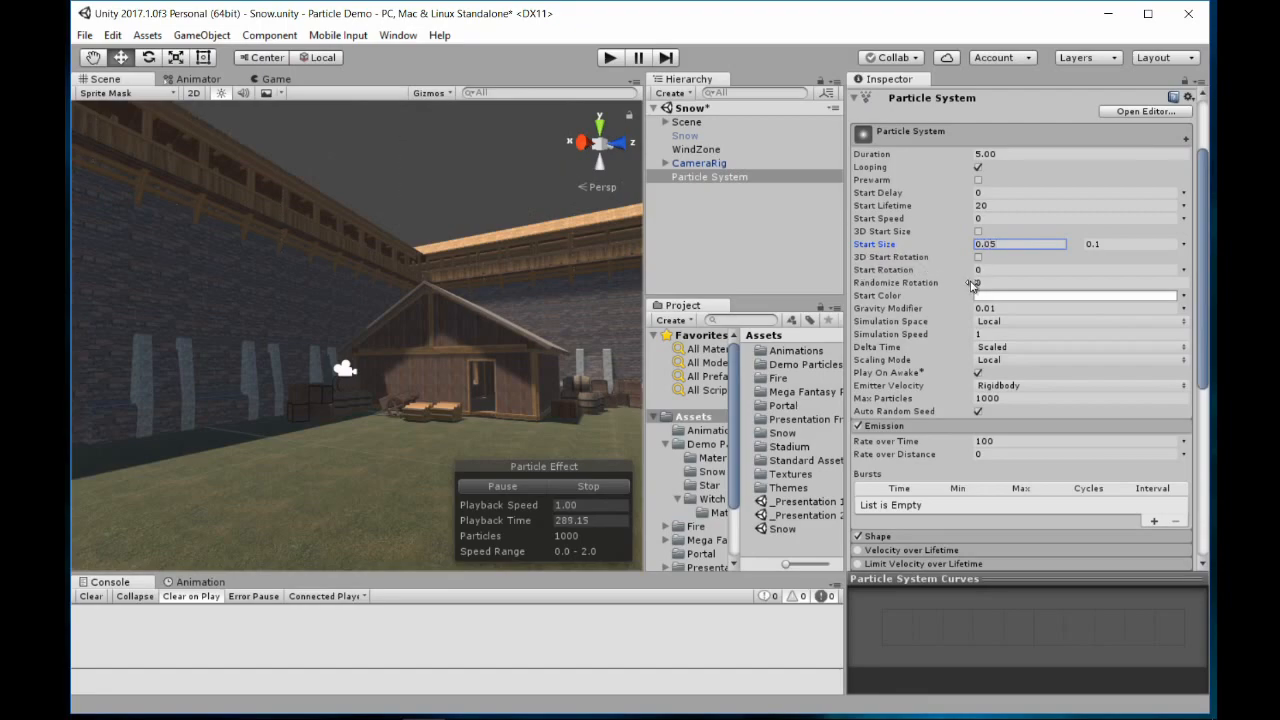
pyautogui.click(1113, 244)
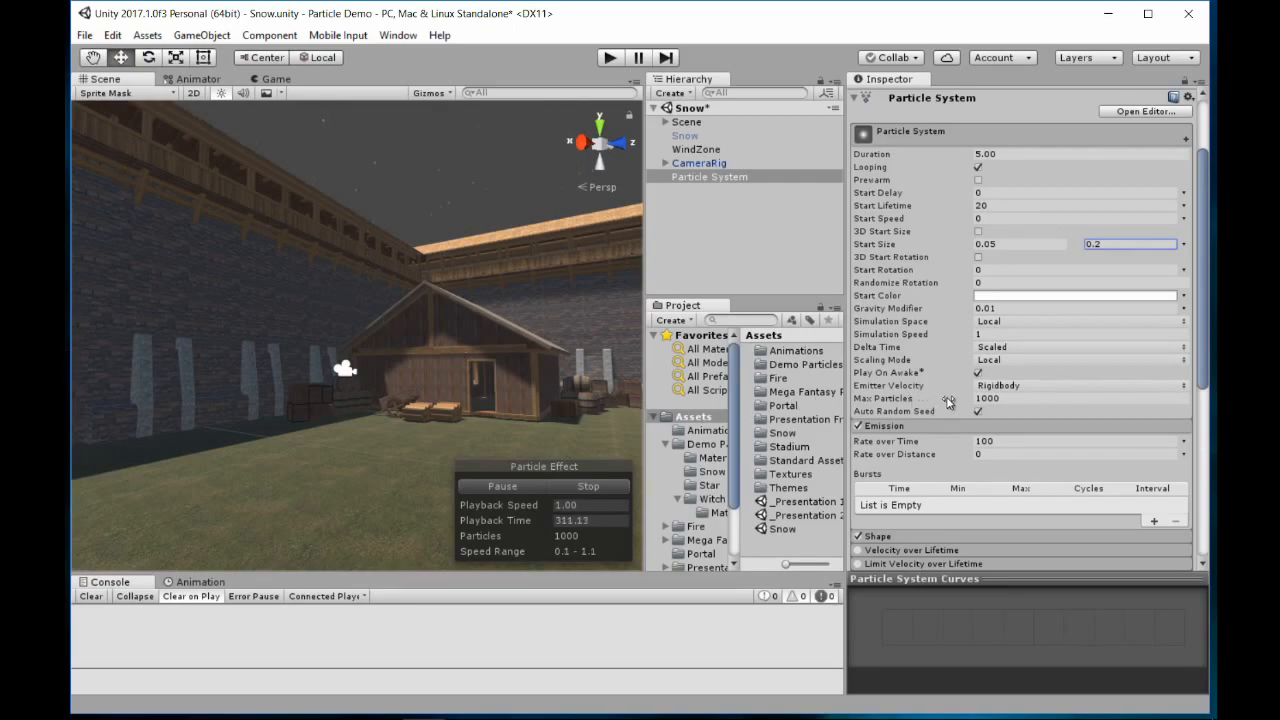
# Expand and enable the particle system's Noise module with its default settings
pyautogui.scroll(-8, 948, 404)
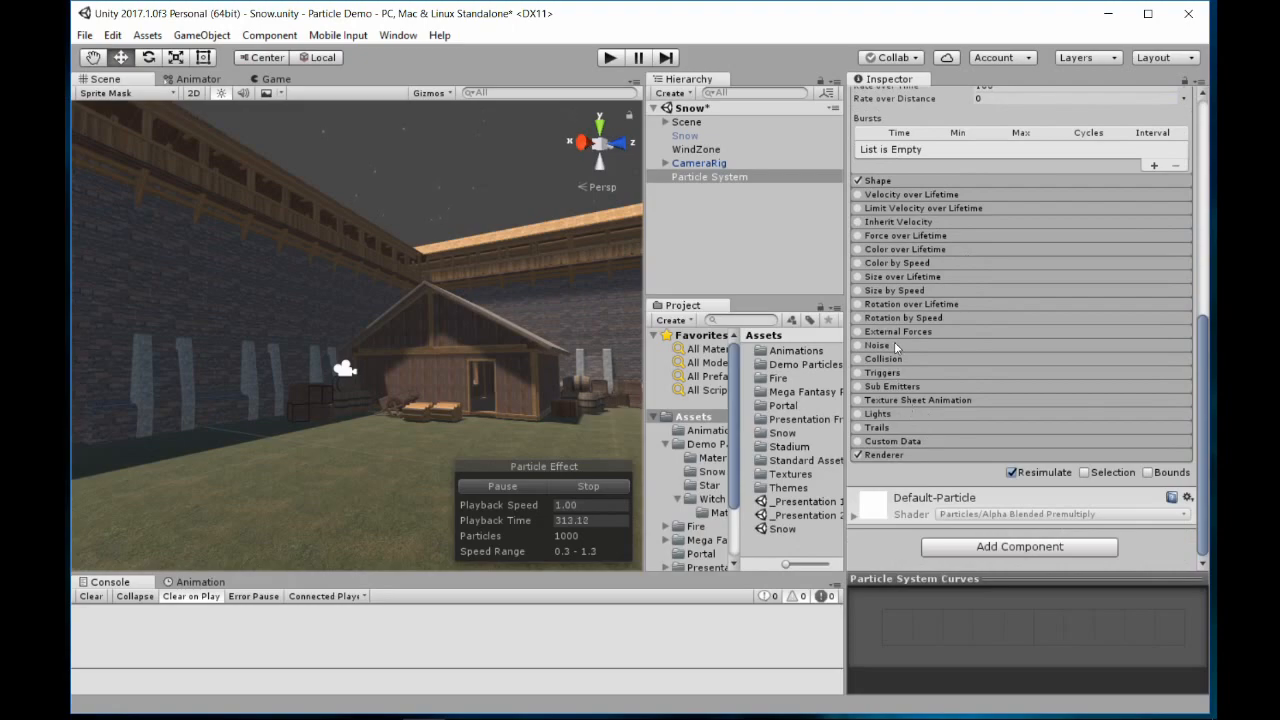
pyautogui.click(880, 345)
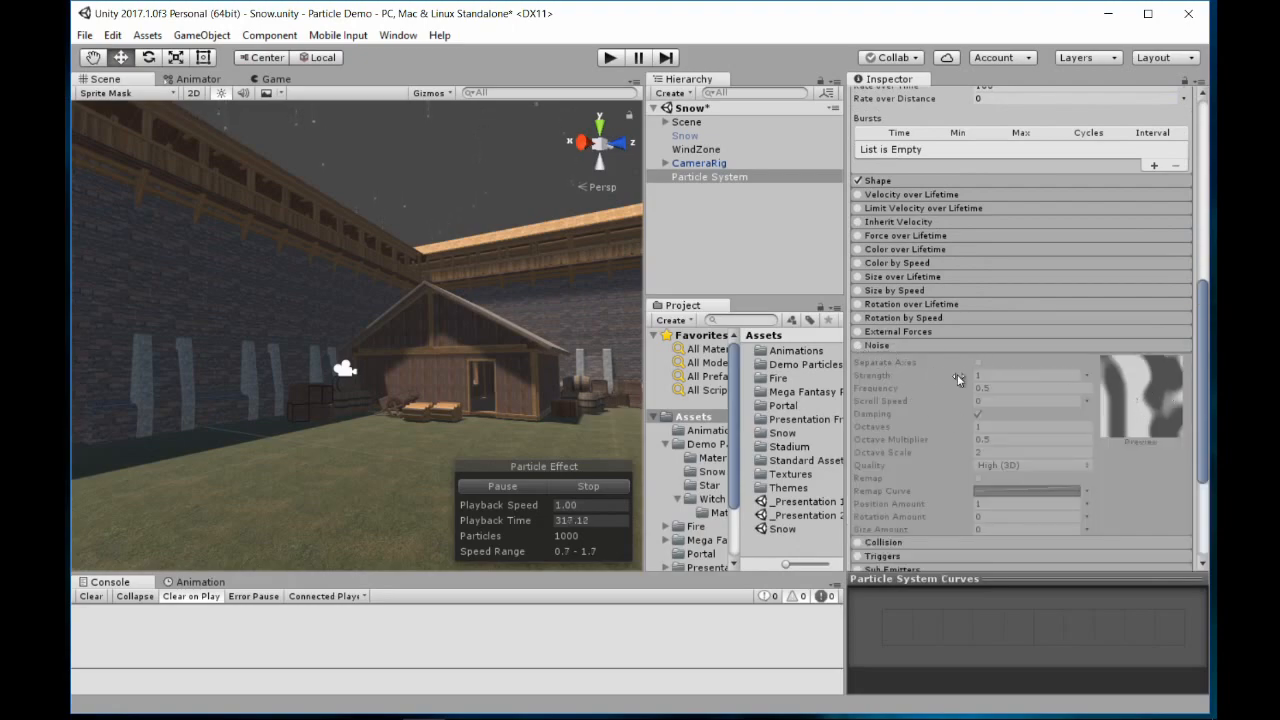
pyautogui.click(857, 346)
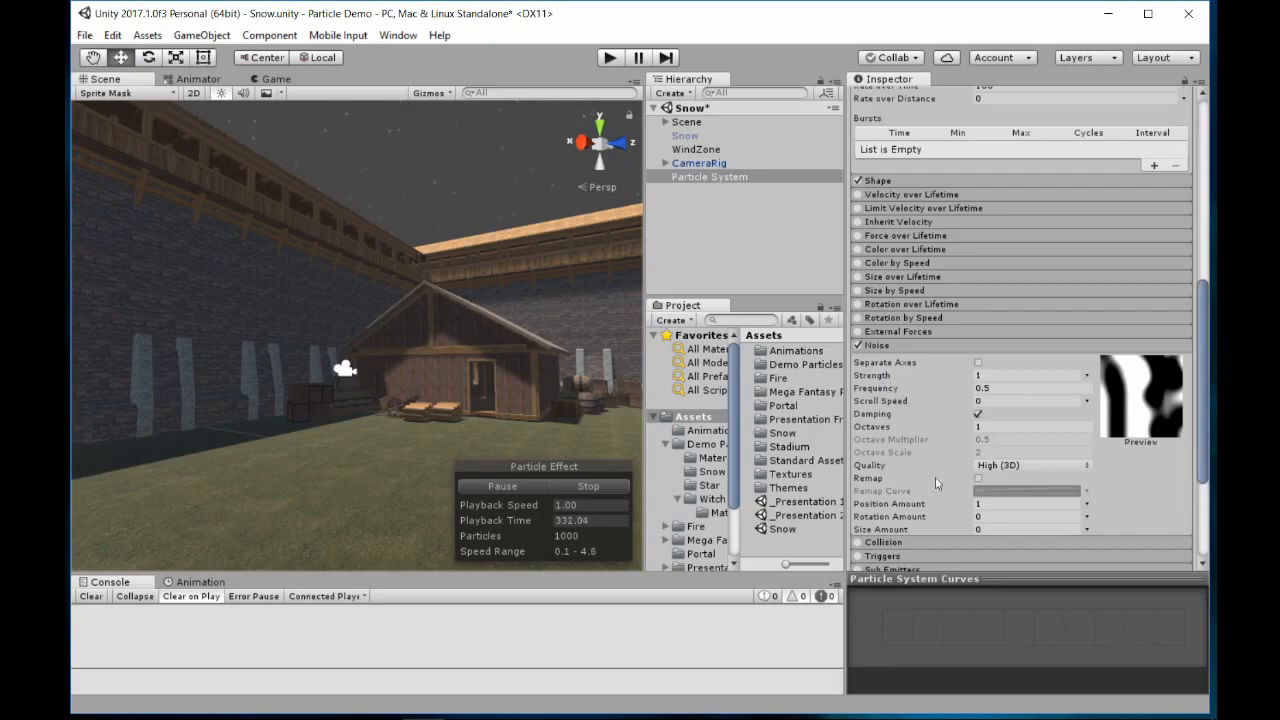
# Search the materials for snow and assign Snow Mat as the material in the particle system's Renderer module
pyautogui.scroll(-3, 940, 455)
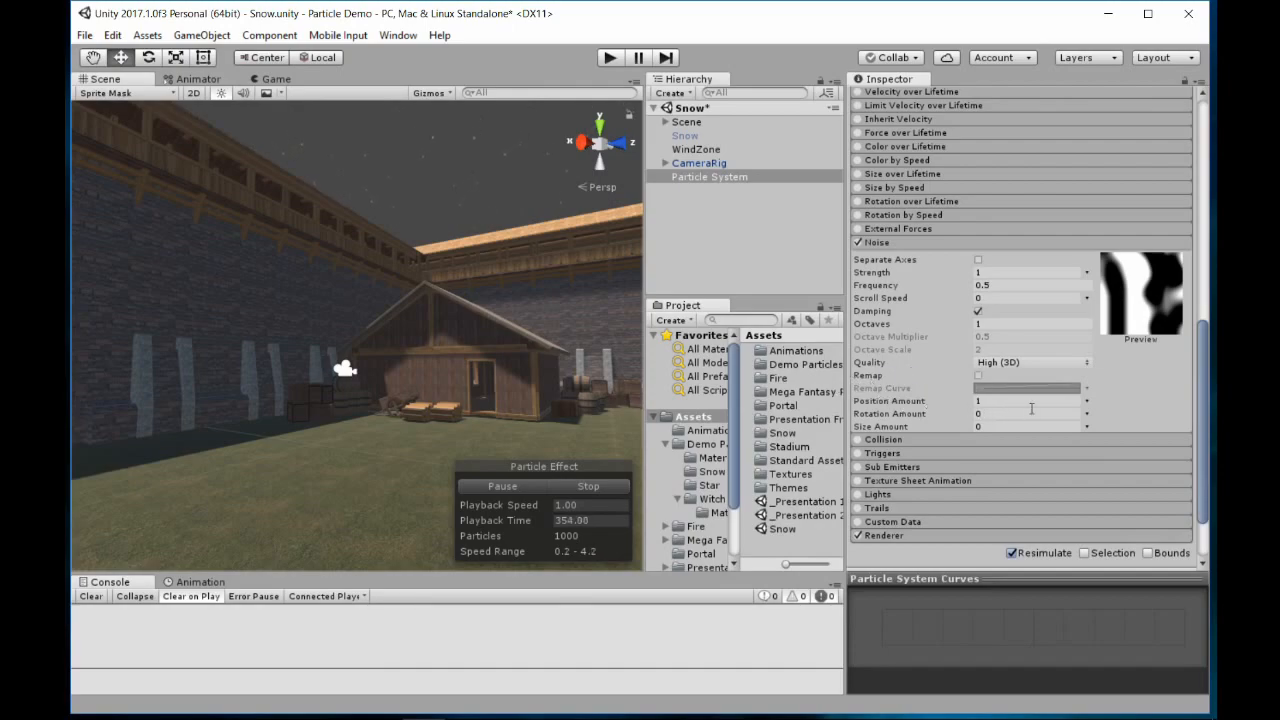
pyautogui.scroll(-2, 947, 445)
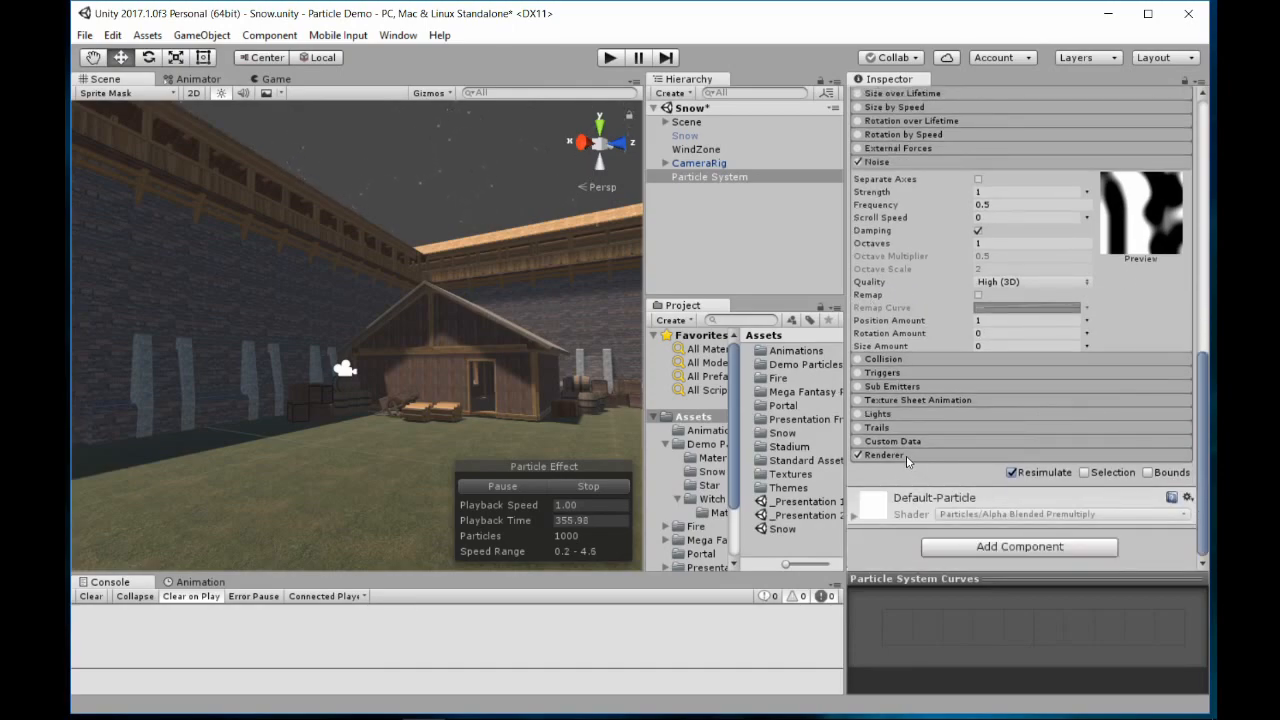
pyautogui.click(906, 455)
pyautogui.scroll(-5, 915, 458)
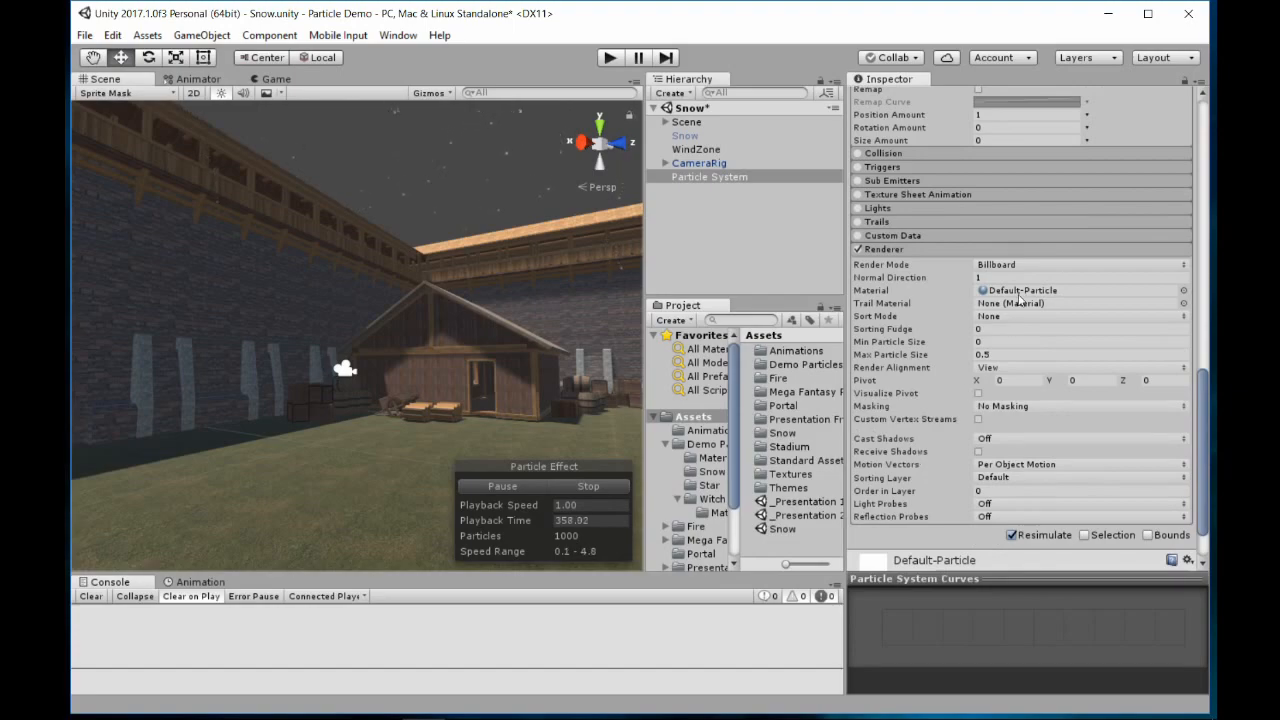
pyautogui.click(1183, 291)
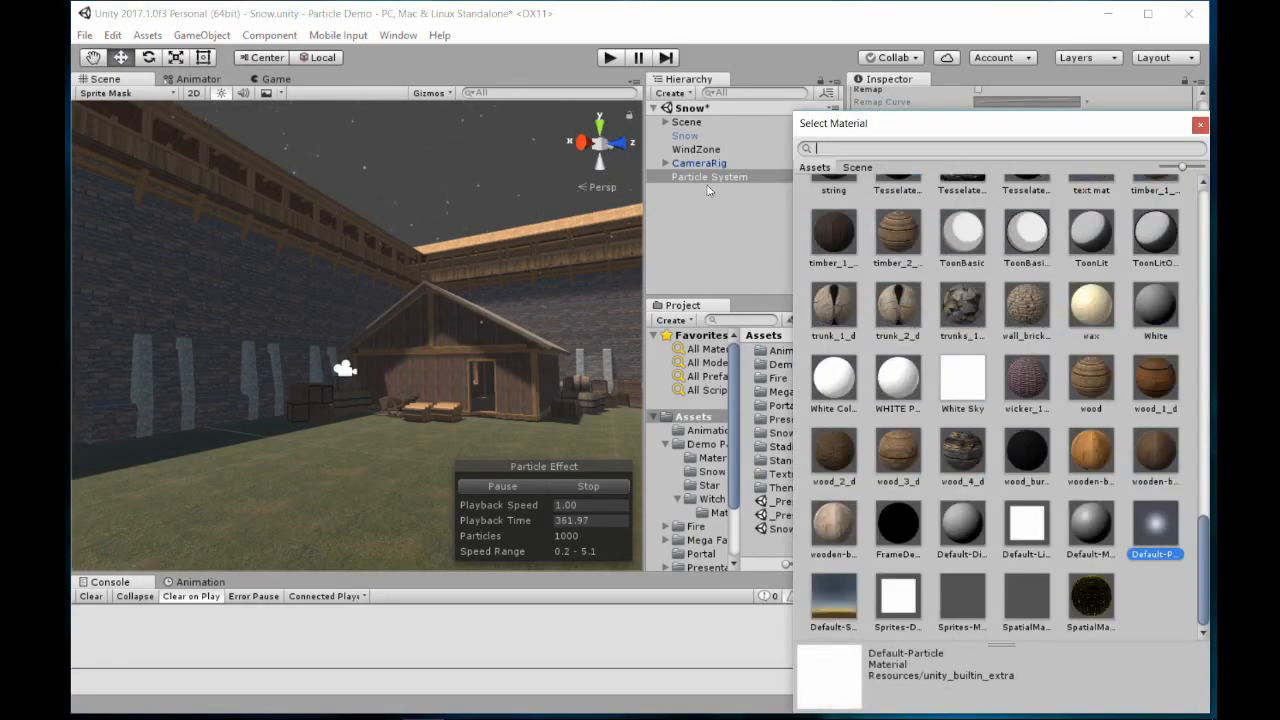
pyautogui.write('snow')
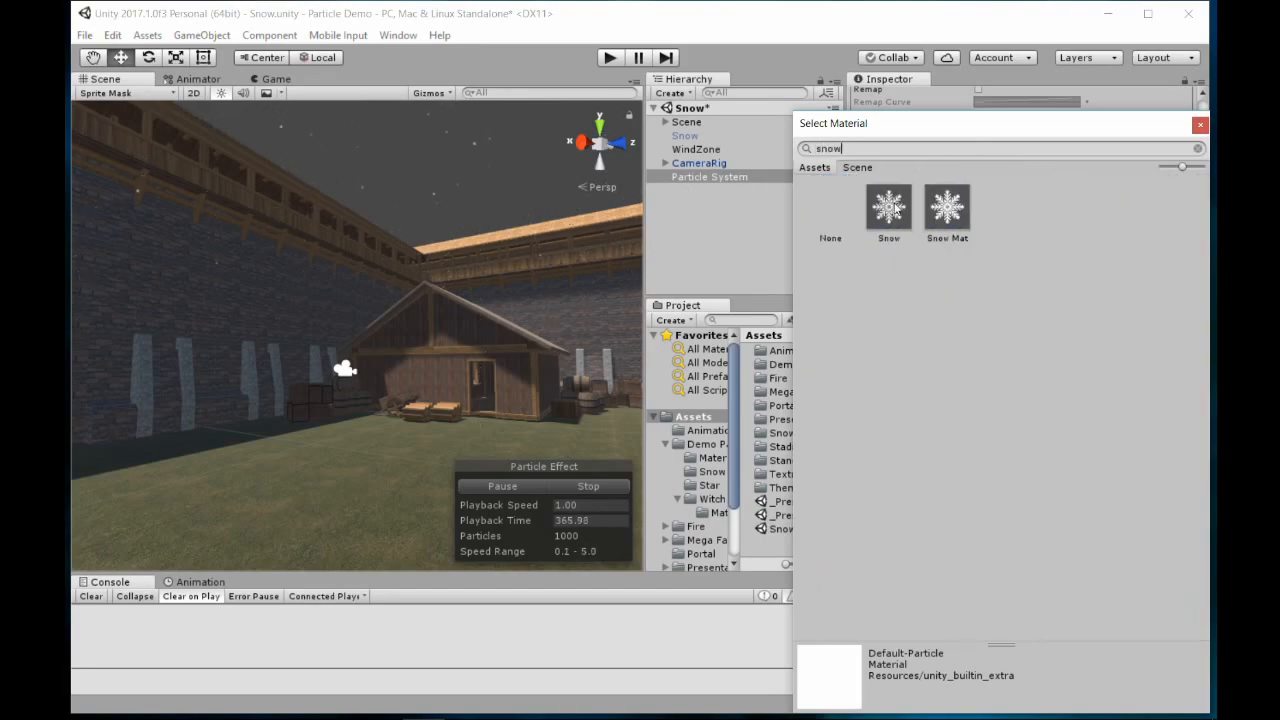
pyautogui.click(900, 214)
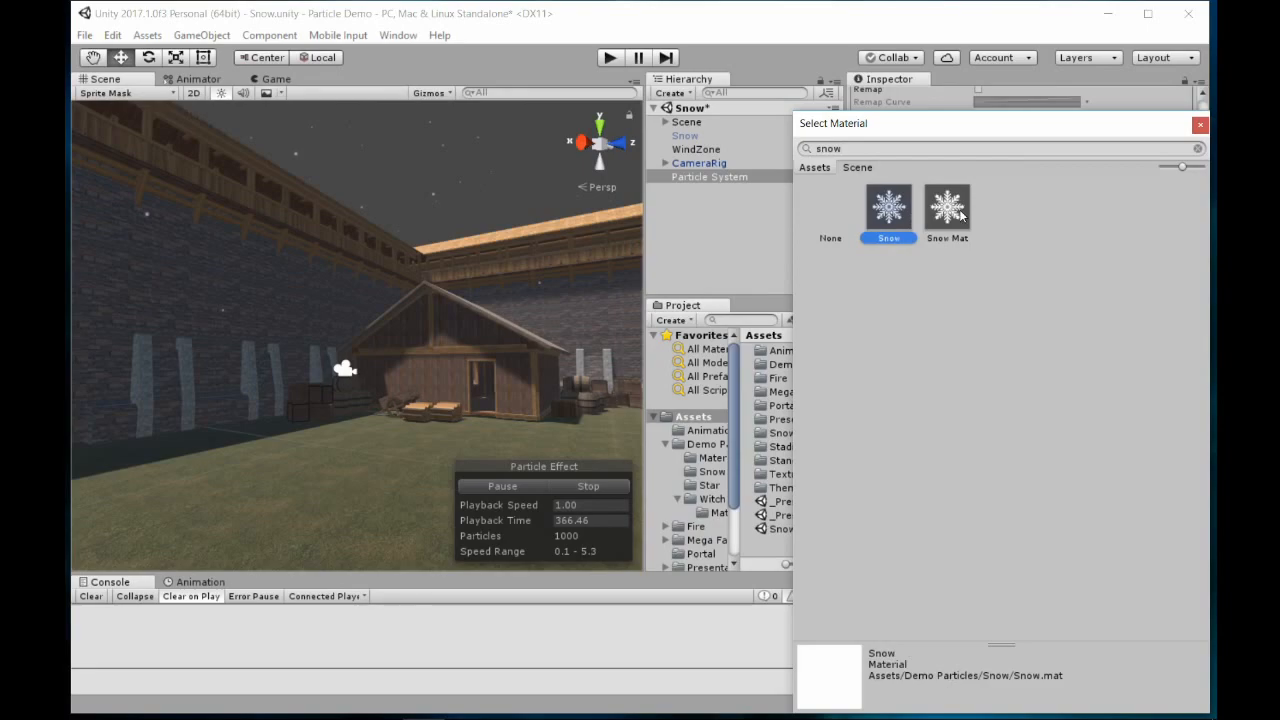
pyautogui.click(960, 214)
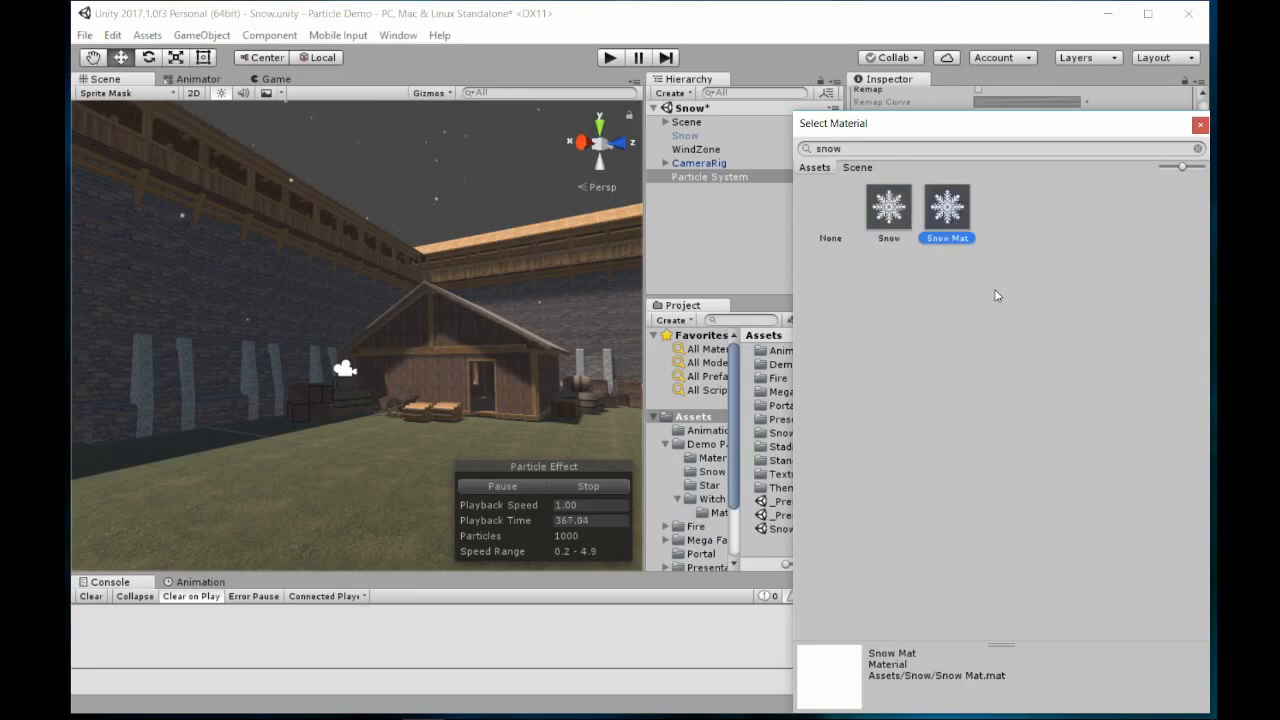
pyautogui.doubleClick(946, 214)
# Raise the upper Start Size constant to 1 and view the snowflakes over the courtyard
pyautogui.scroll(10, 986, 325)
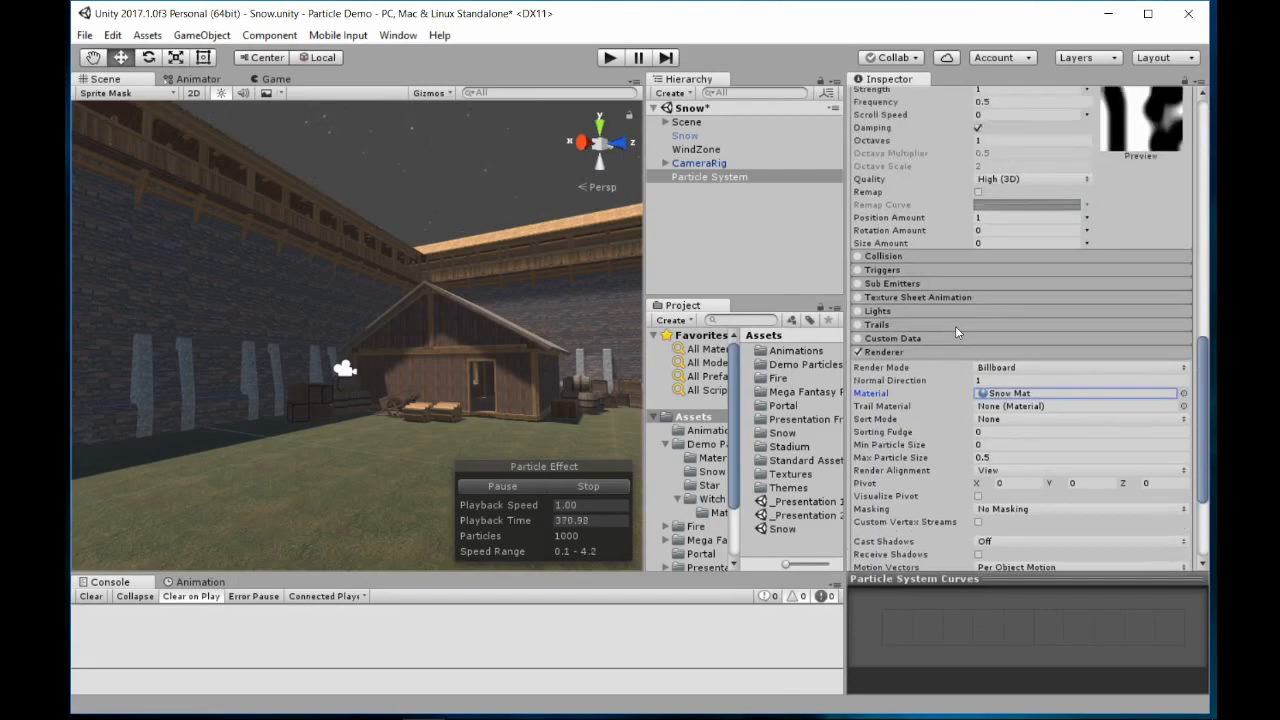
pyautogui.scroll(4, 921, 280)
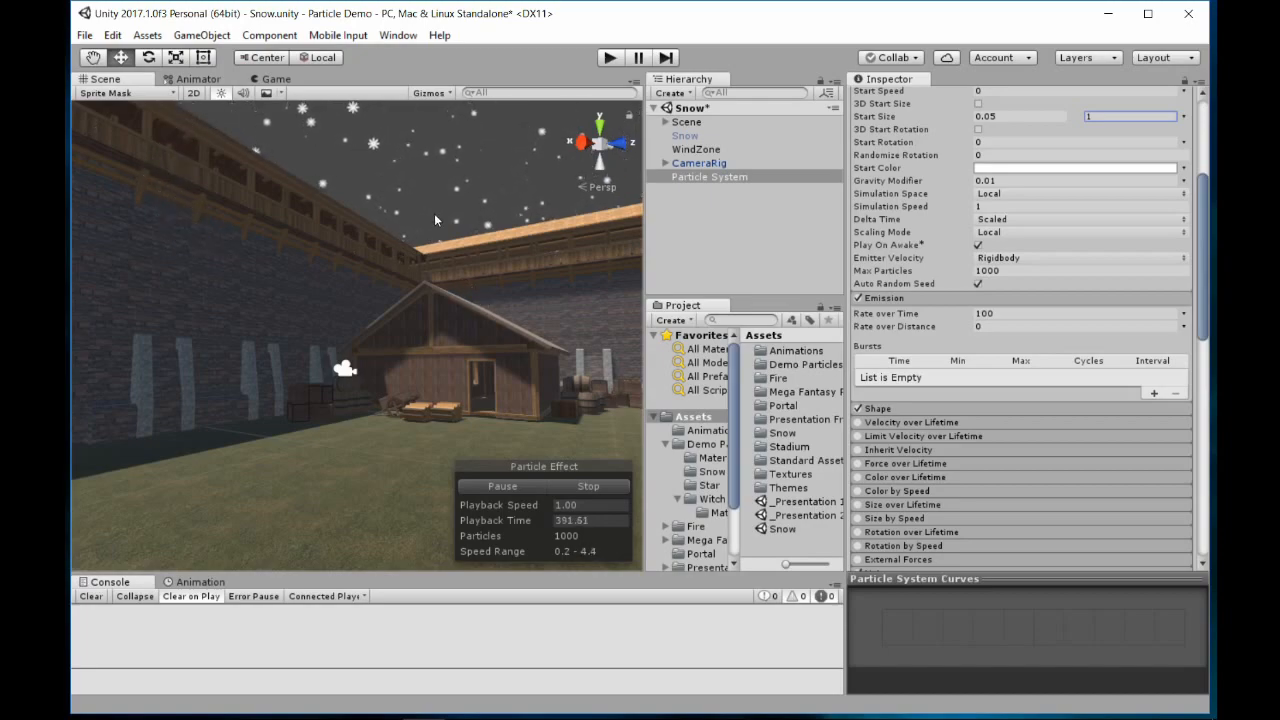
pyautogui.scroll(-10, 977, 427)
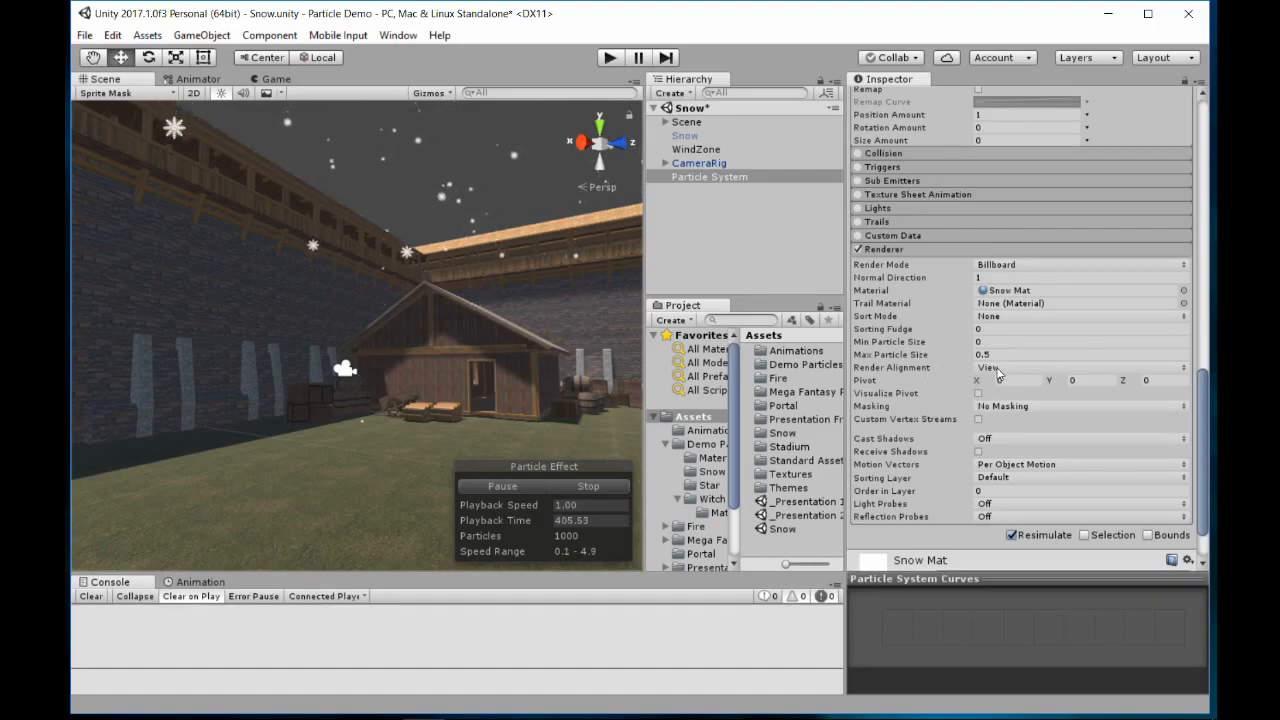
pyautogui.moveTo(480, 314)
pyautogui.mouseDown(button='right')
pyautogui.moveTo(512, 316)
pyautogui.moveTo(472, 316)
pyautogui.mouseUp(button='right')
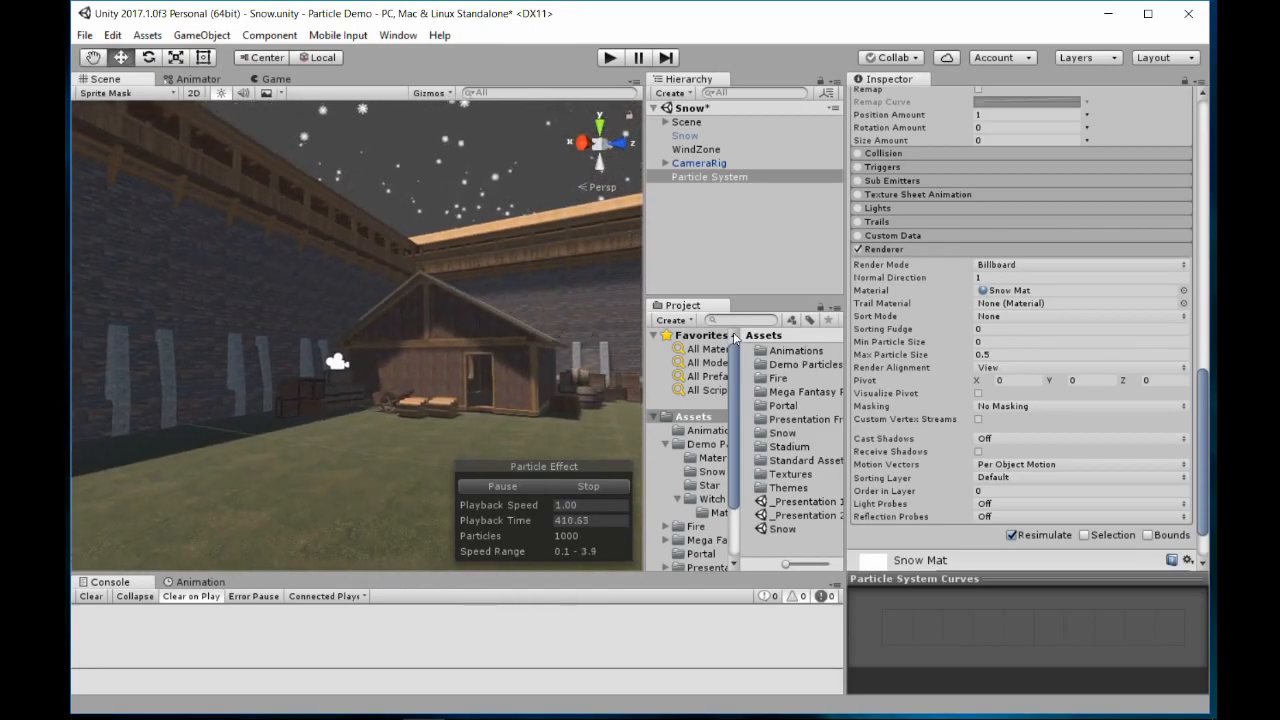
# Try World as the Renderer module's Render Alignment and view the snowflakes above the castle wall
pyautogui.click(1021, 370)
pyautogui.click(1024, 403)
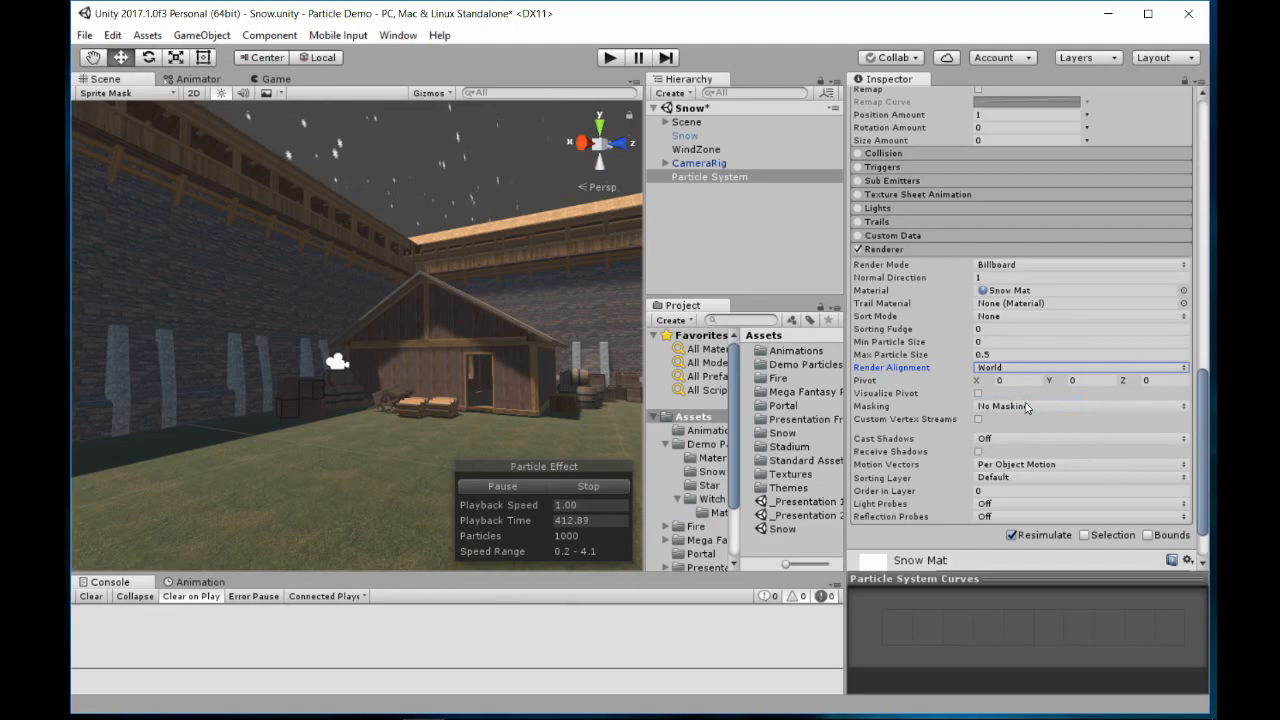
pyautogui.moveTo(528, 290); pyautogui.dragTo(492, 202, button='right')
pyautogui.press('w')
# Set the Renderer module's Render Alignment to Velocity and view the falling snowflakes from another angle
pyautogui.click(995, 370)
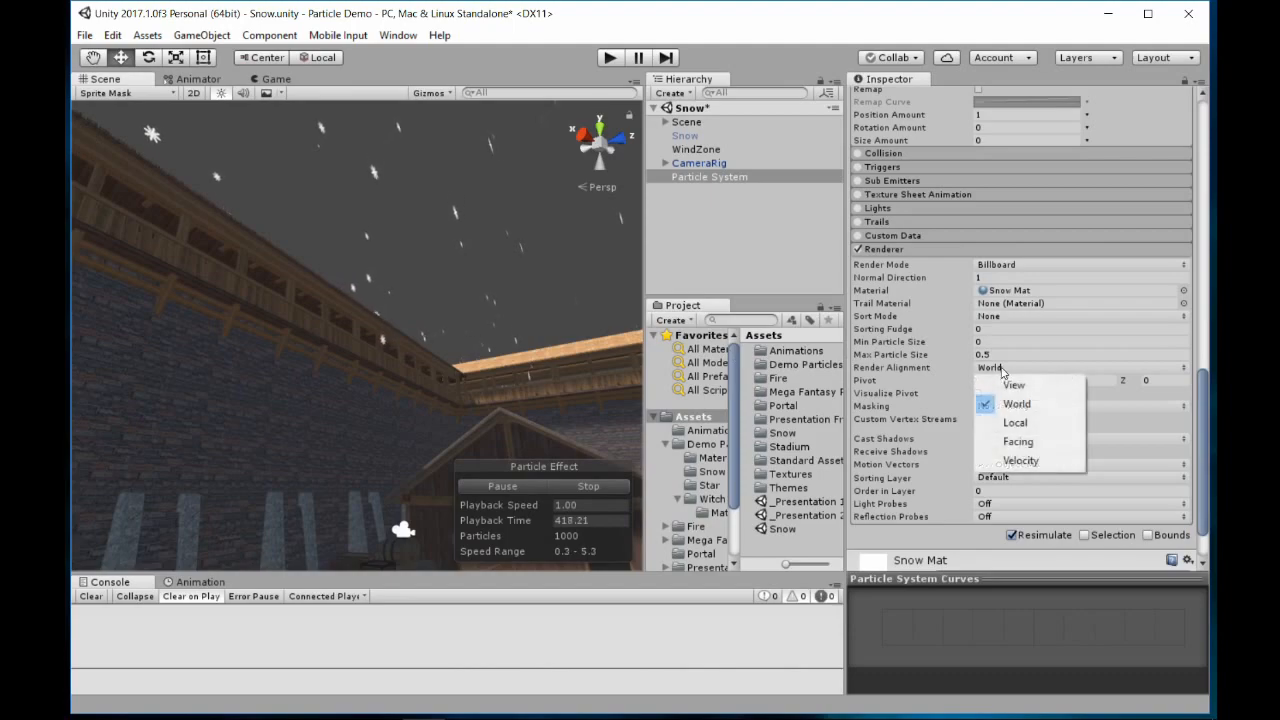
pyautogui.click(1010, 464)
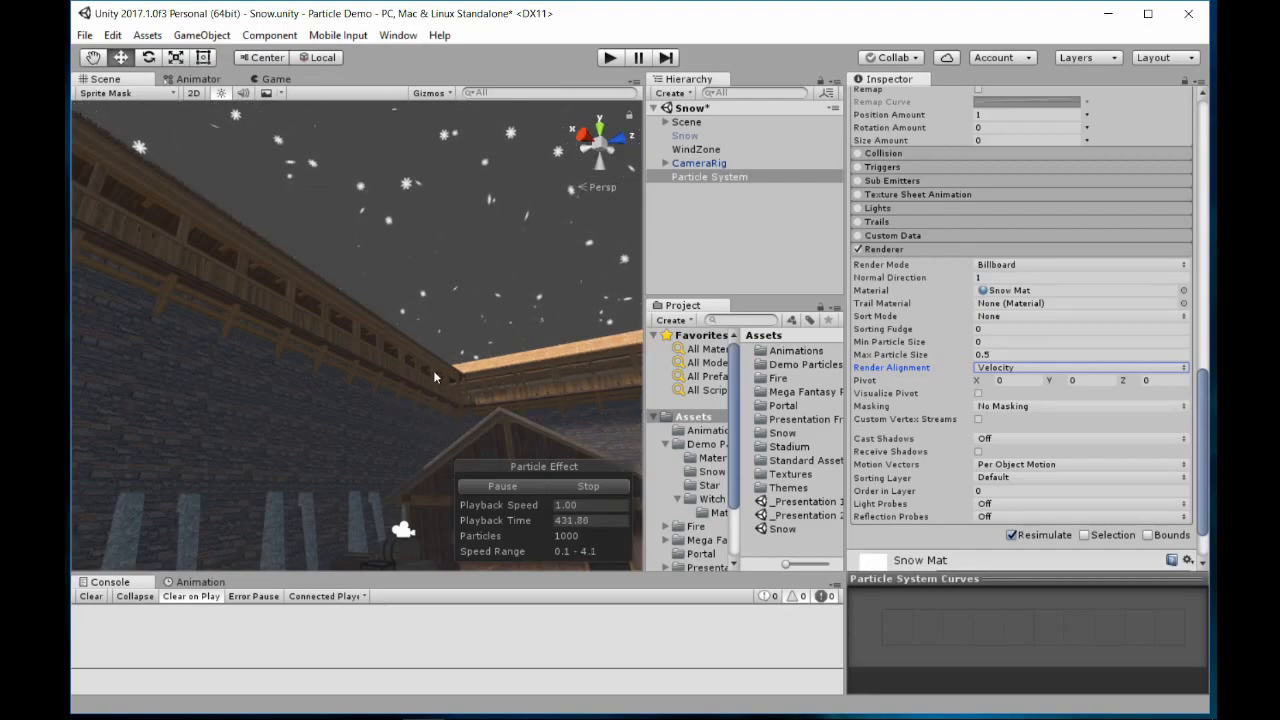
pyautogui.moveTo(449, 340); pyautogui.dragTo(340, 443, button='right')
pyautogui.press('w')
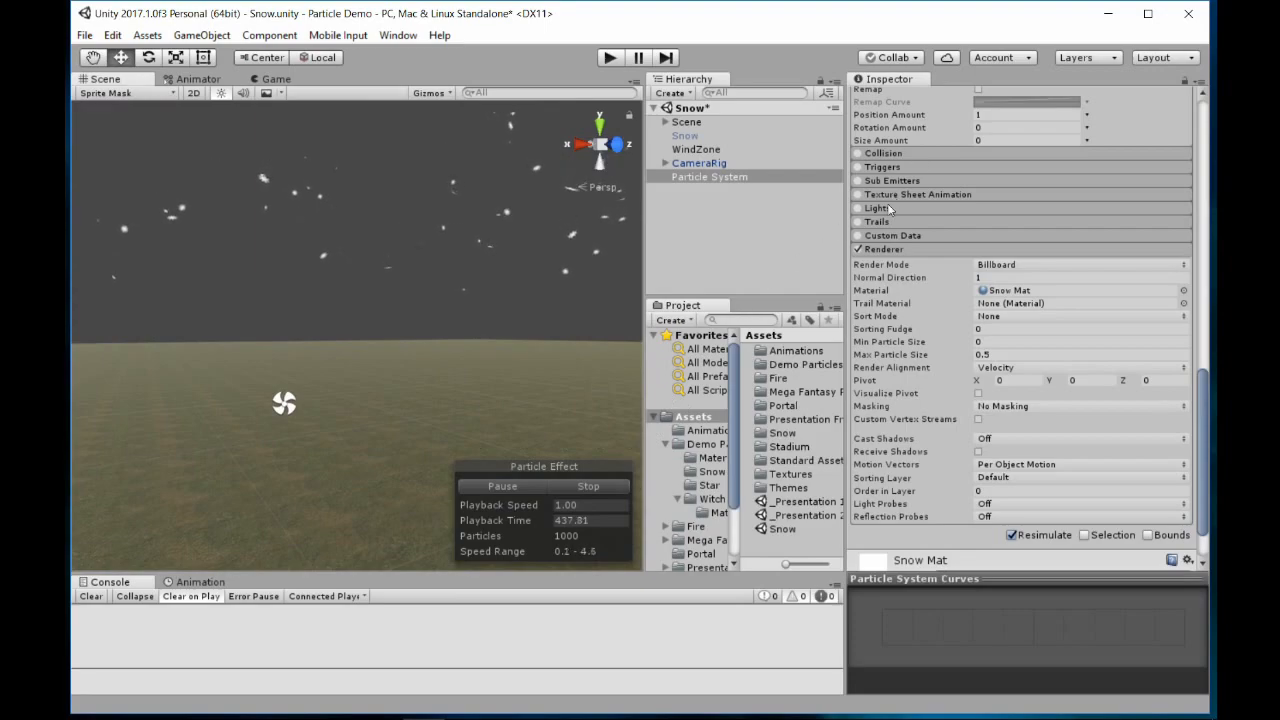
# Set the particles' Start Lifetime to 30 and restart the particle simulation while viewing the courtyard
pyautogui.scroll(5, 898, 210)
pyautogui.scroll(11, 950, 190)
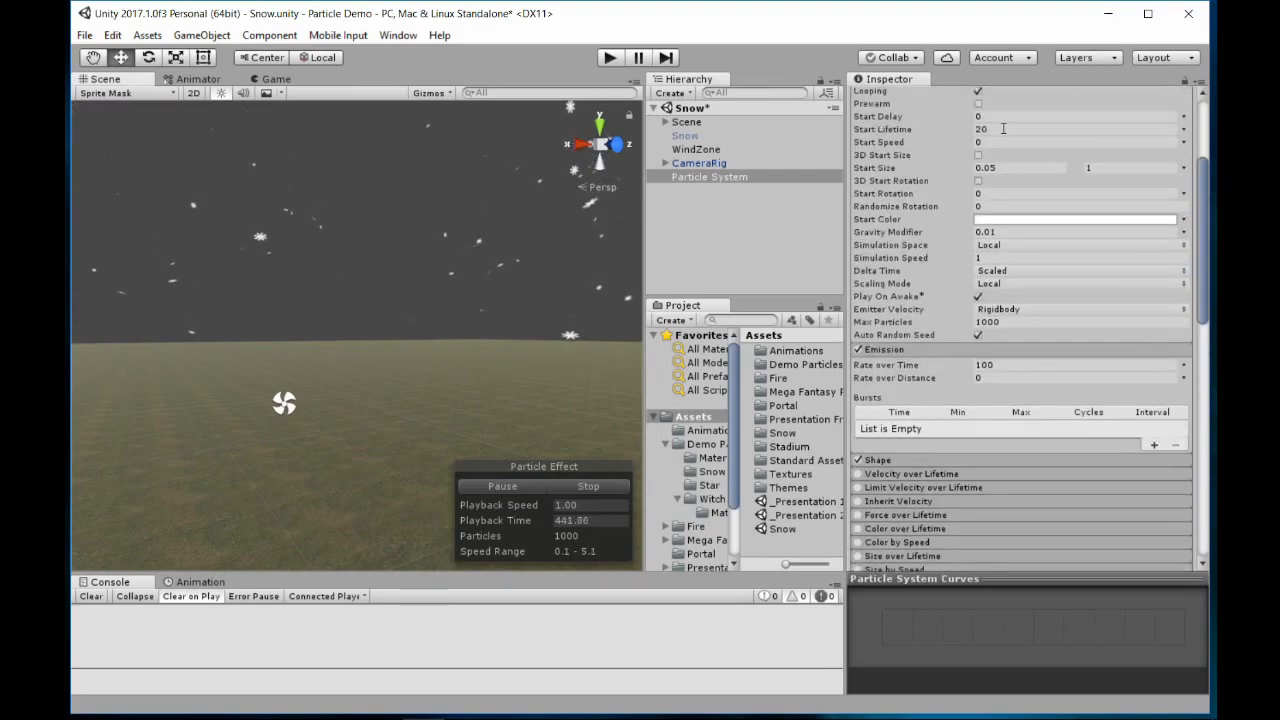
pyautogui.click(1000, 130)
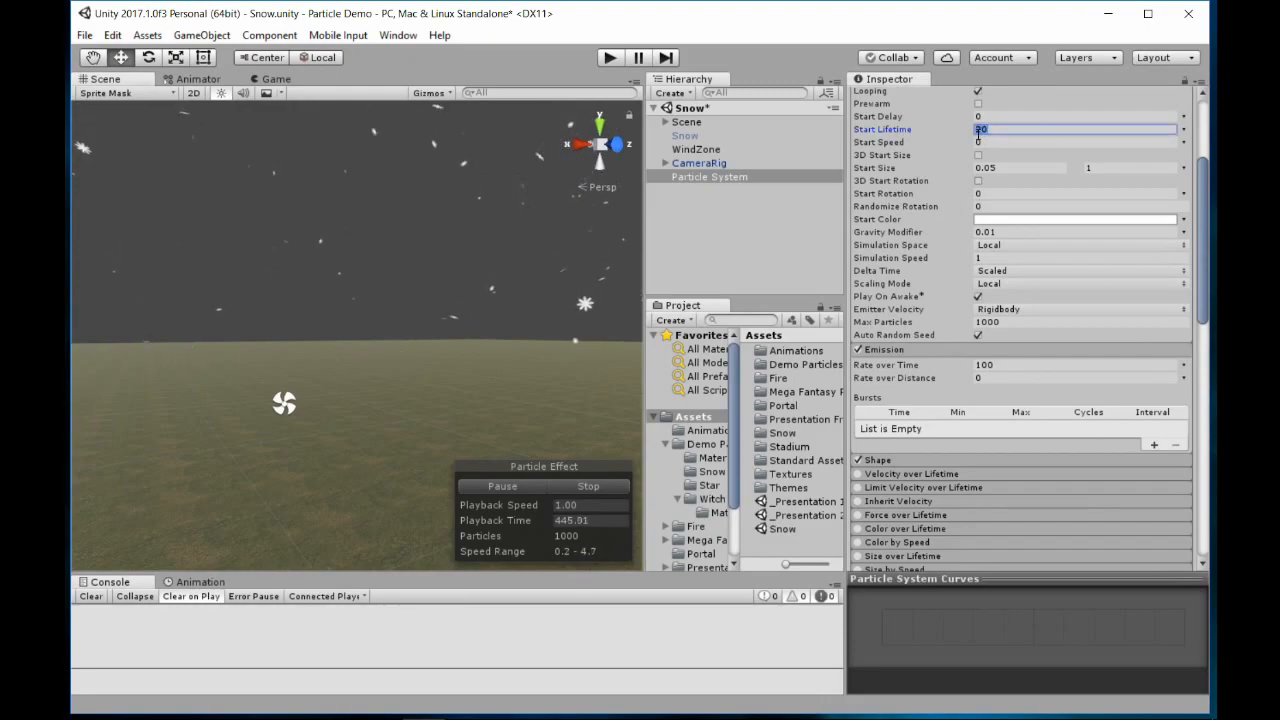
pyautogui.write('30')
pyautogui.moveTo(575, 228); pyautogui.dragTo(742, 262, button='right')
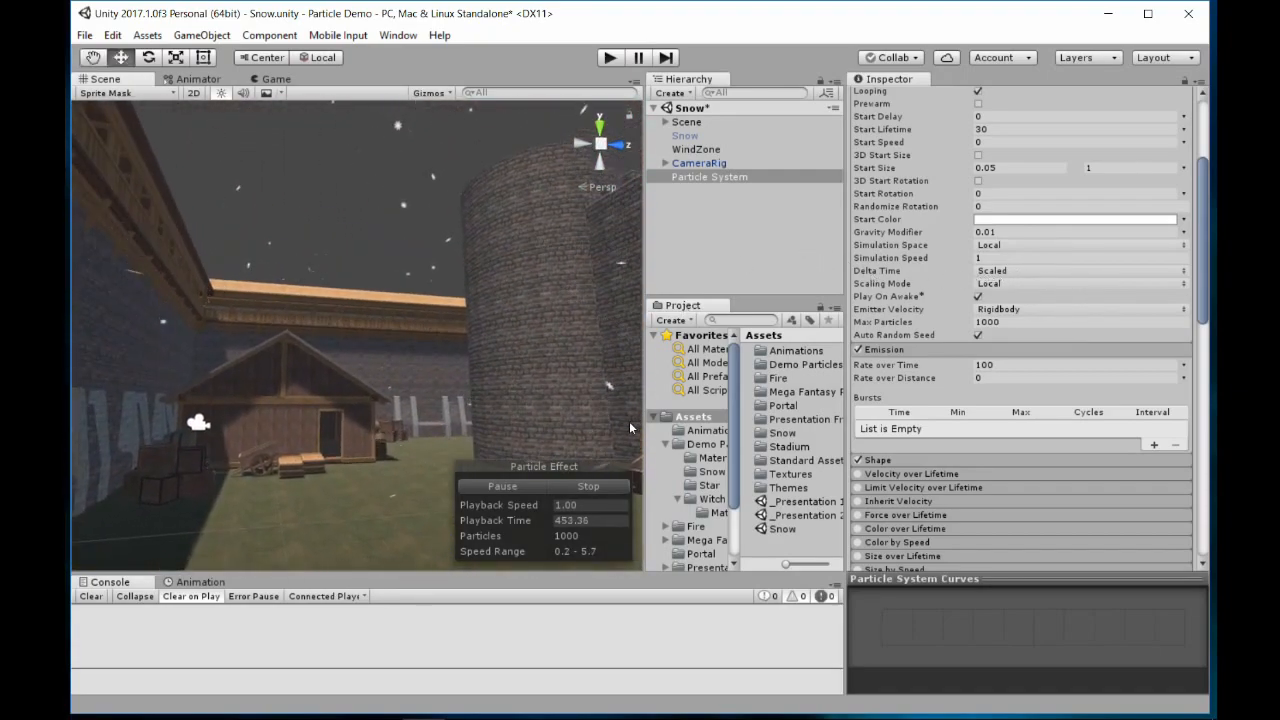
pyautogui.click(597, 486)
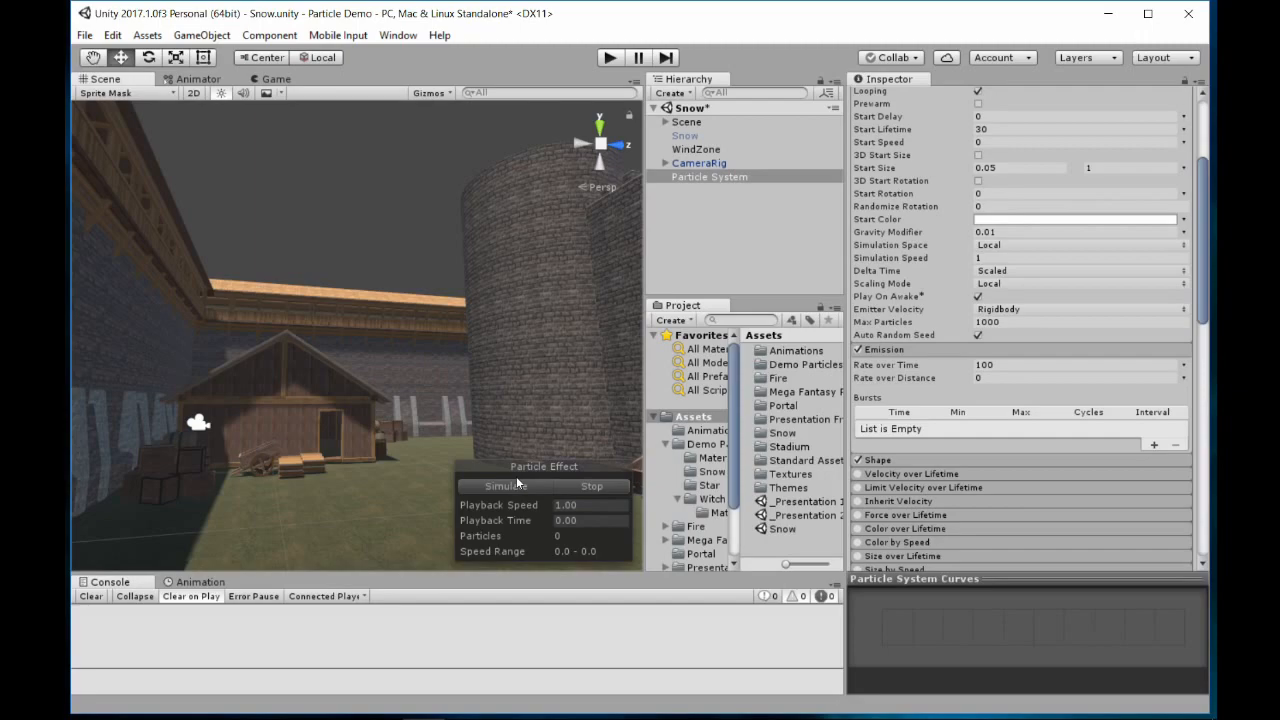
pyautogui.click(514, 488)
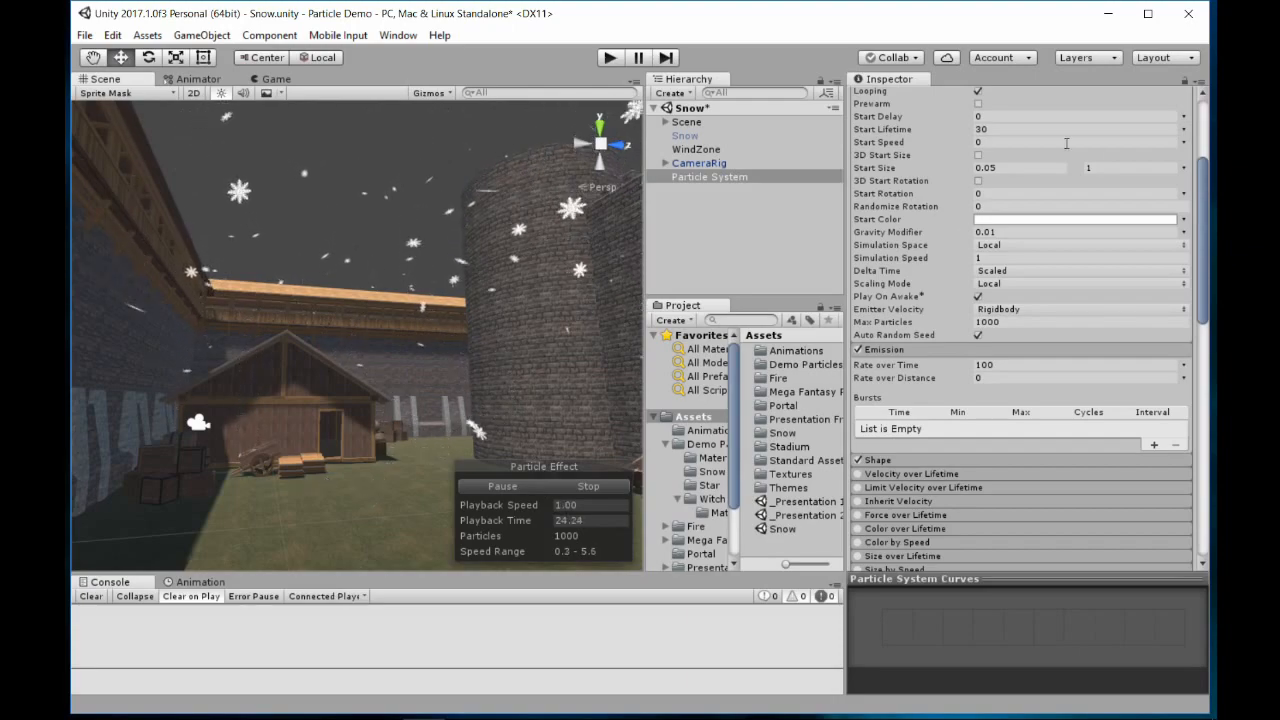
# Enable Prewarm on the particle system and restart its simulation
pyautogui.click(978, 104)
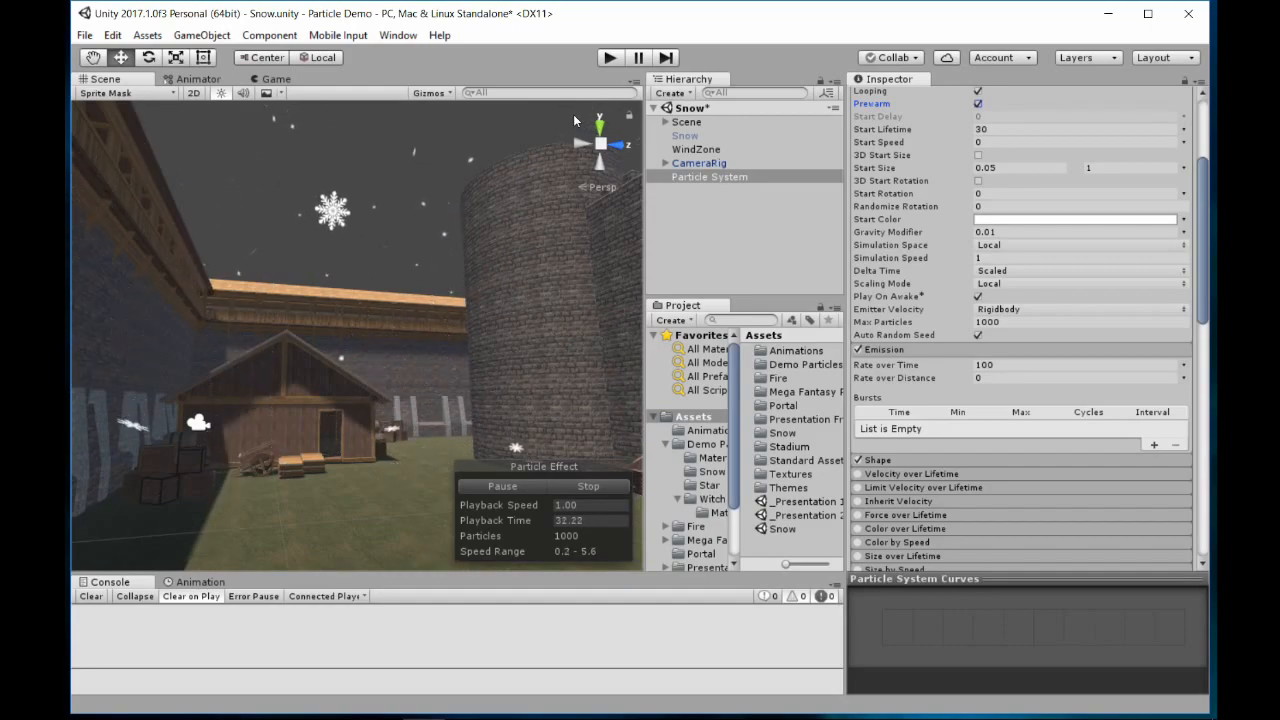
pyautogui.click(551, 487)
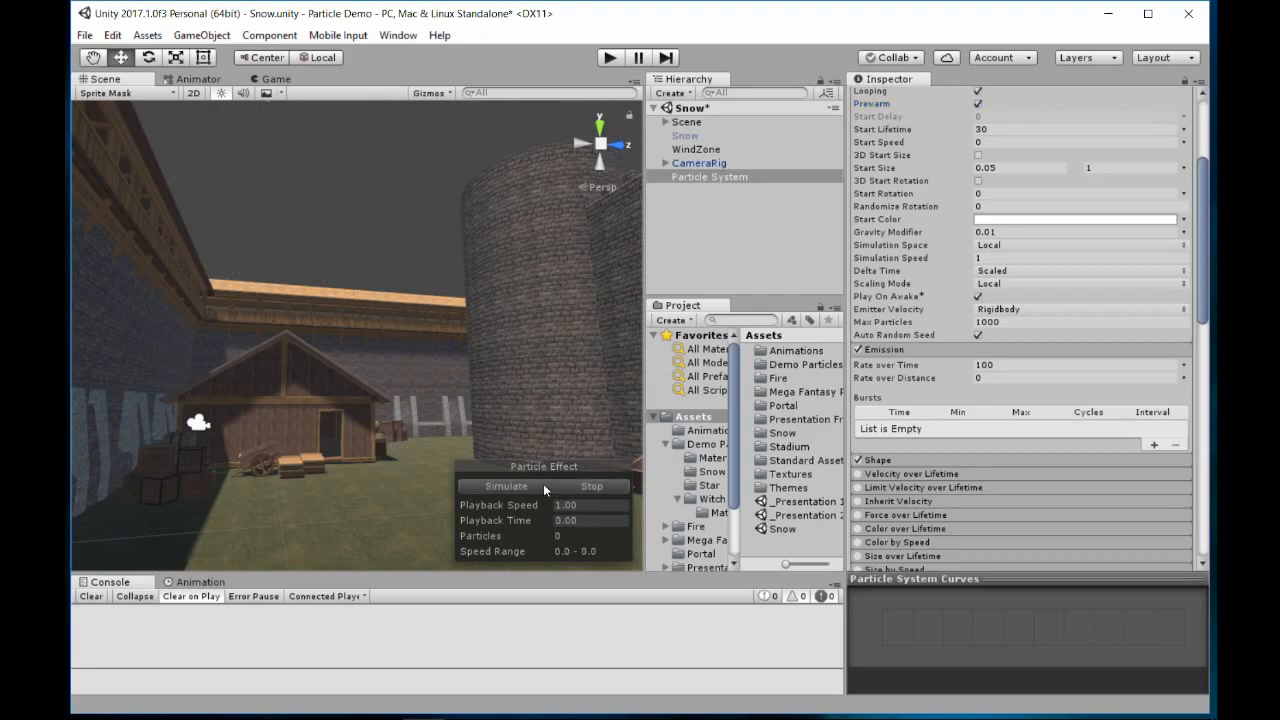
pyautogui.click(508, 487)
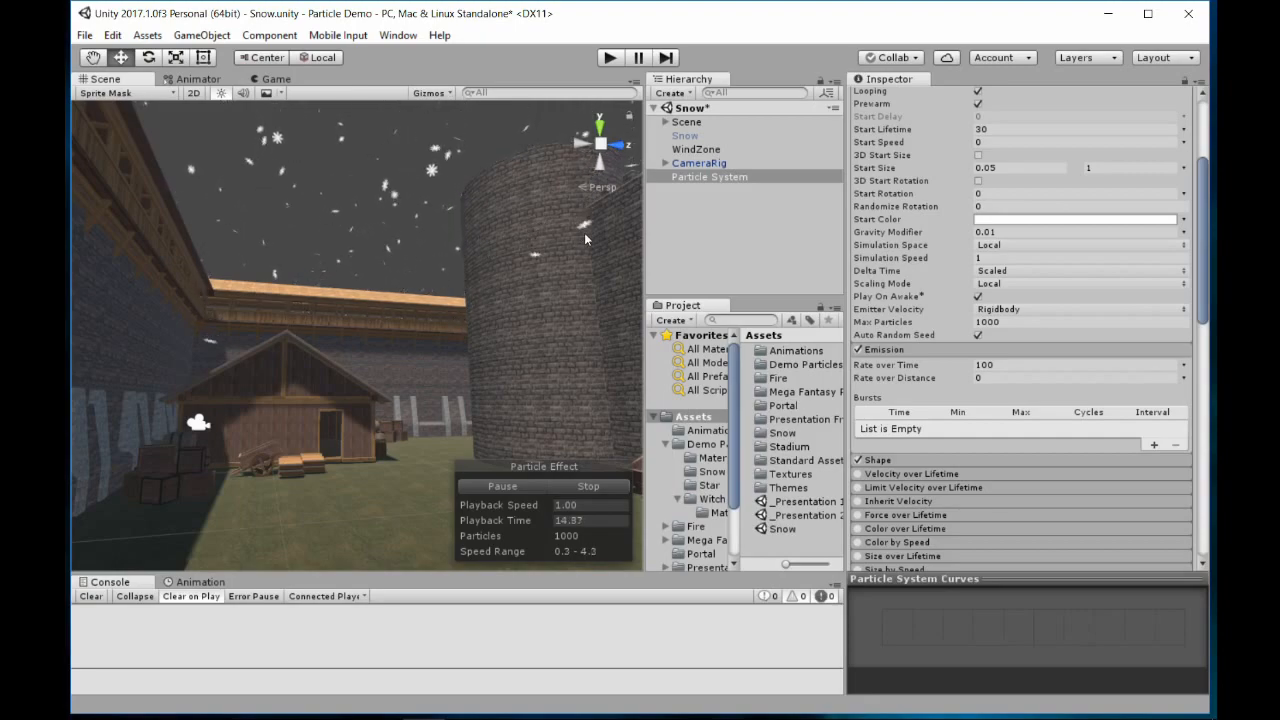
# Play the scene in the Game view and walk out through the archway to check the snowfall's coverage, ending play mode after
pyautogui.hotkey('ctrl', 'p')
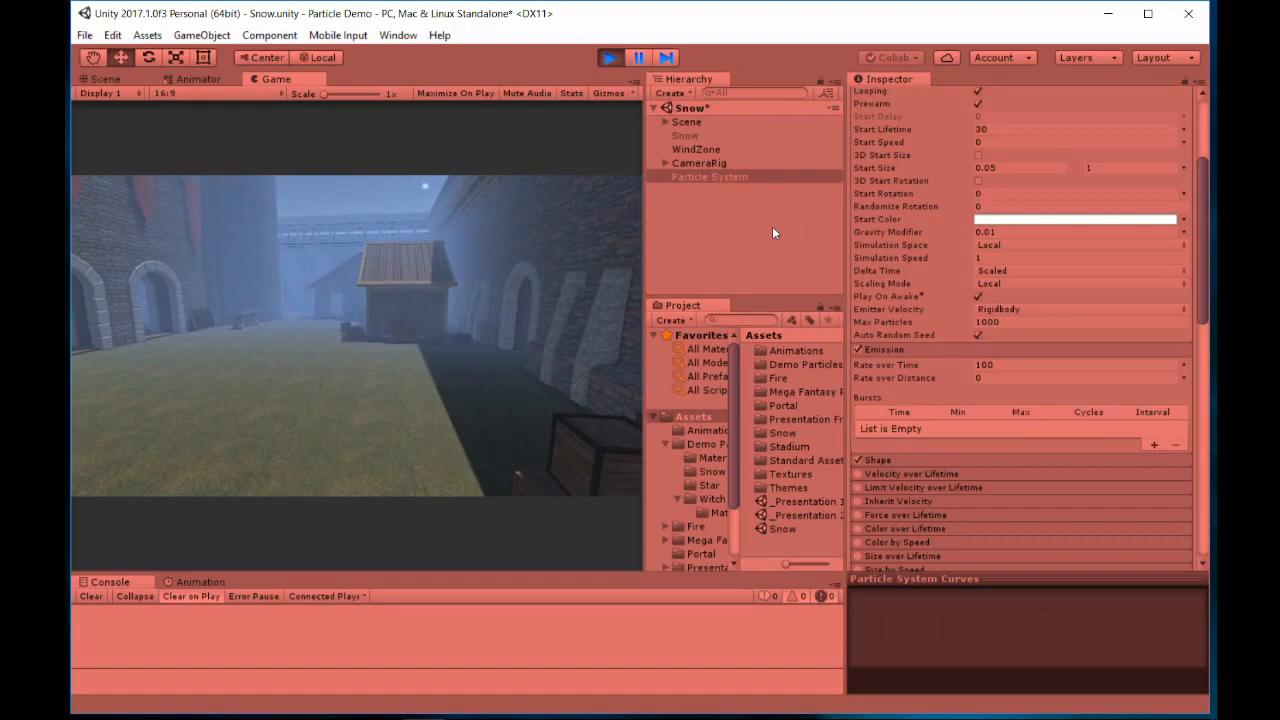
pyautogui.hotkey('ctrl', 'p')
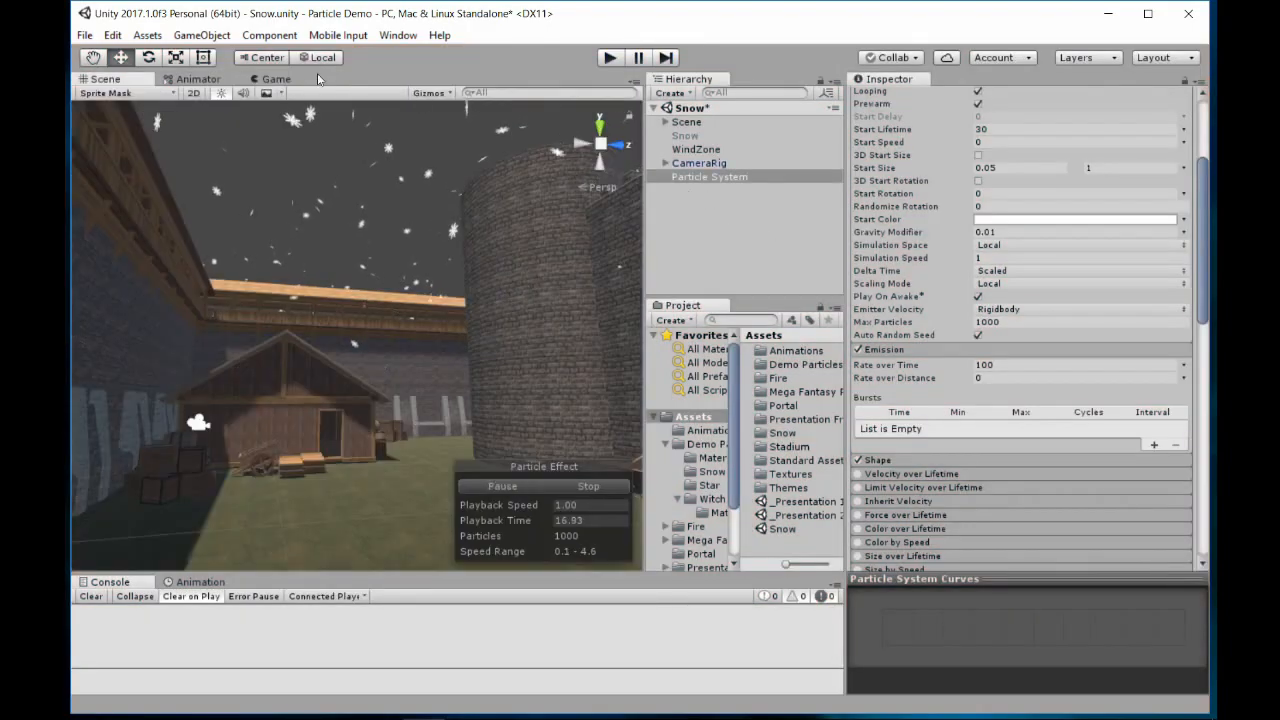
pyautogui.click(275, 80)
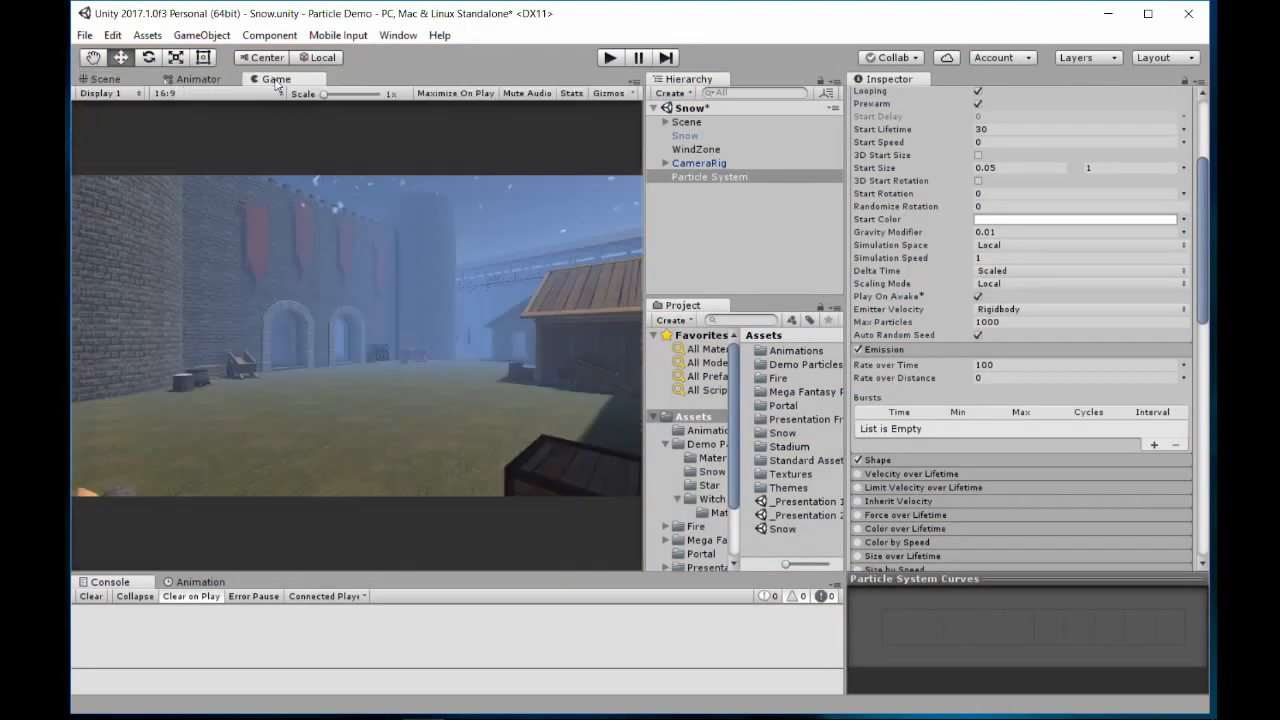
pyautogui.click(610, 64)
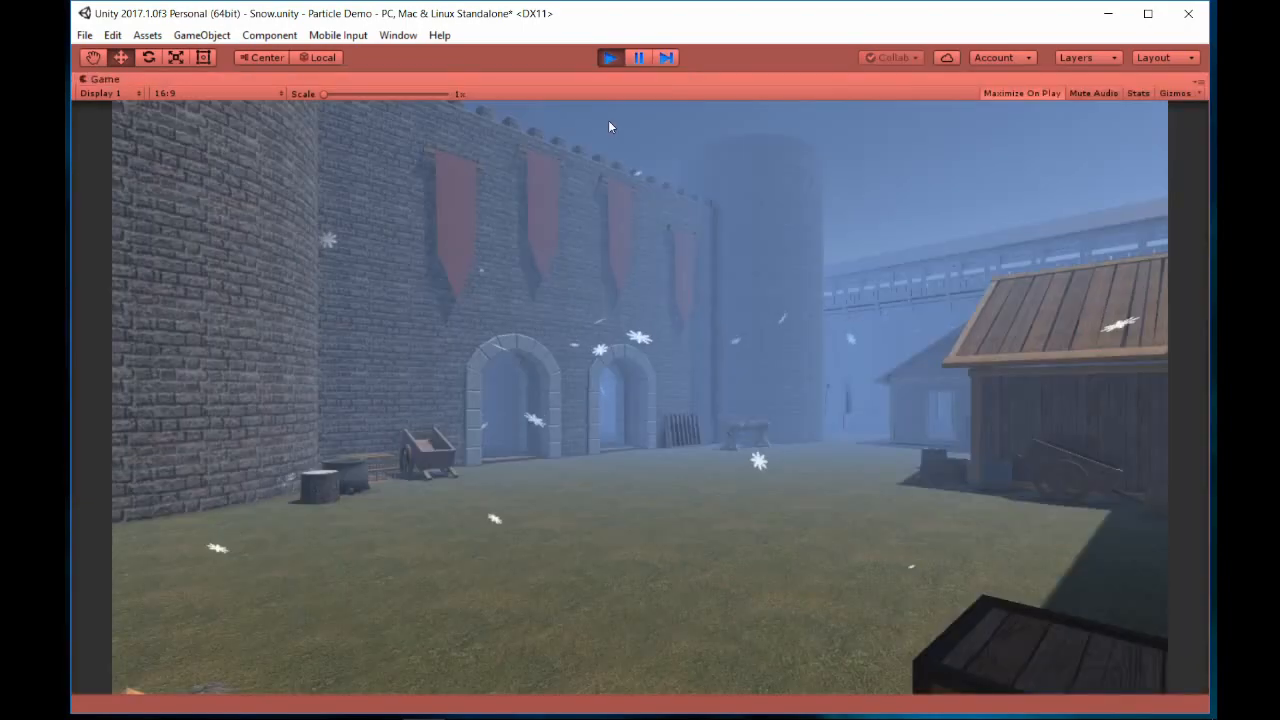
pyautogui.press('w')
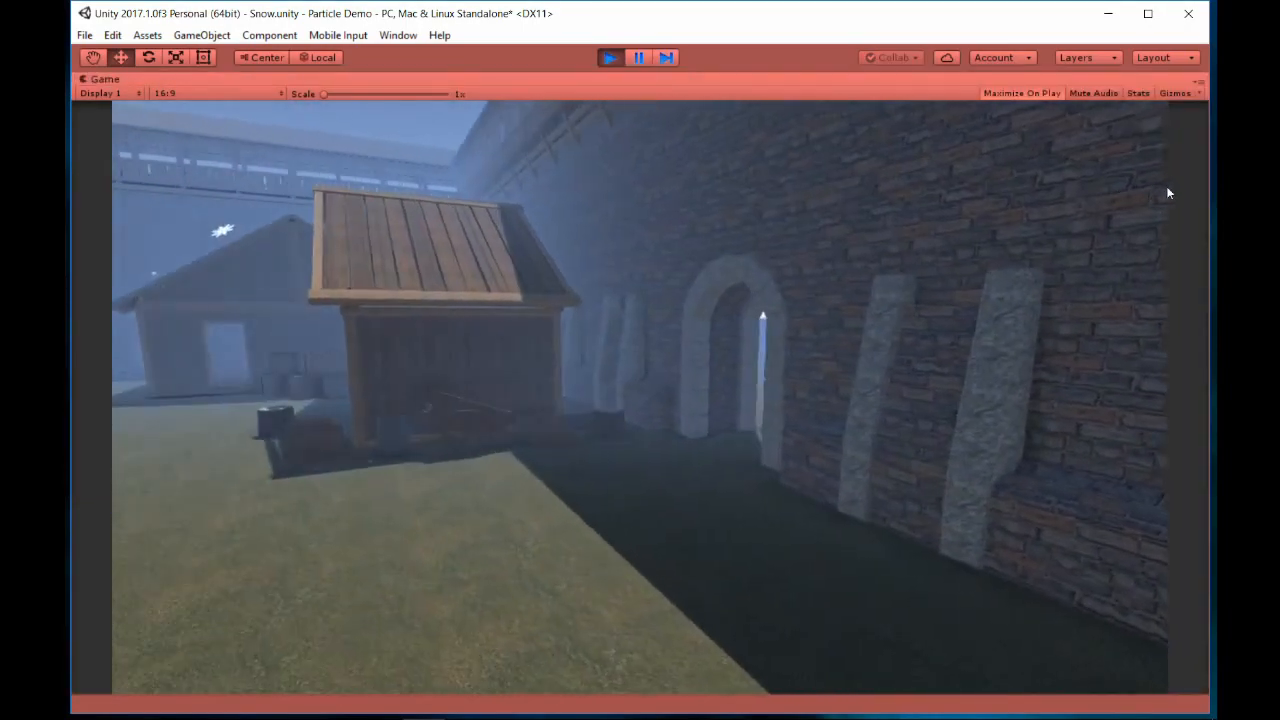
pyautogui.press('w')
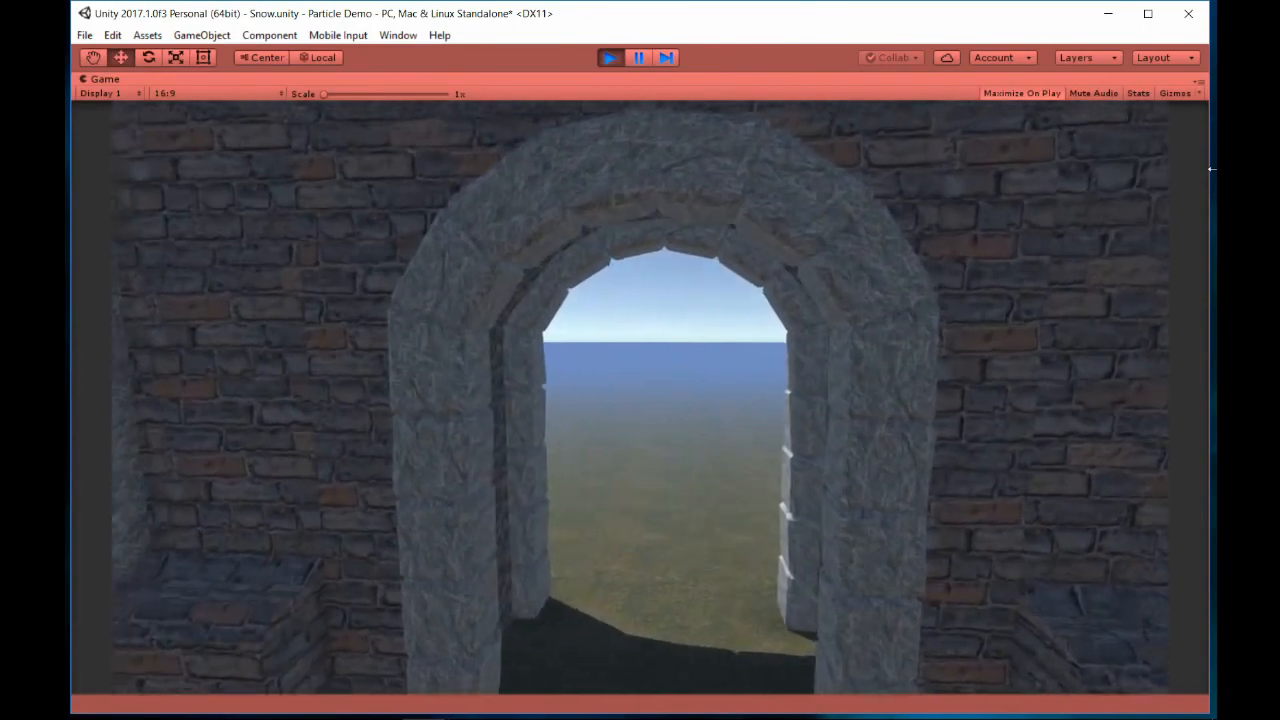
pyautogui.press('a')
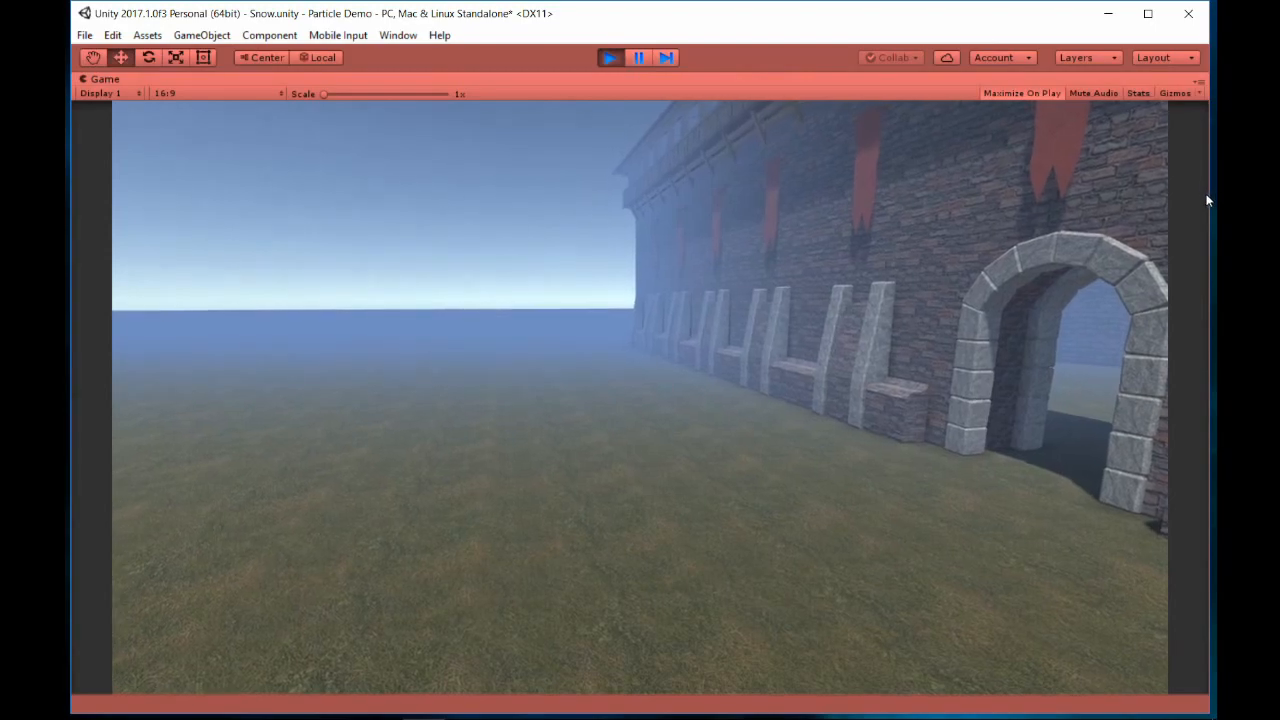
pyautogui.hotkey('ctrl', 'p')
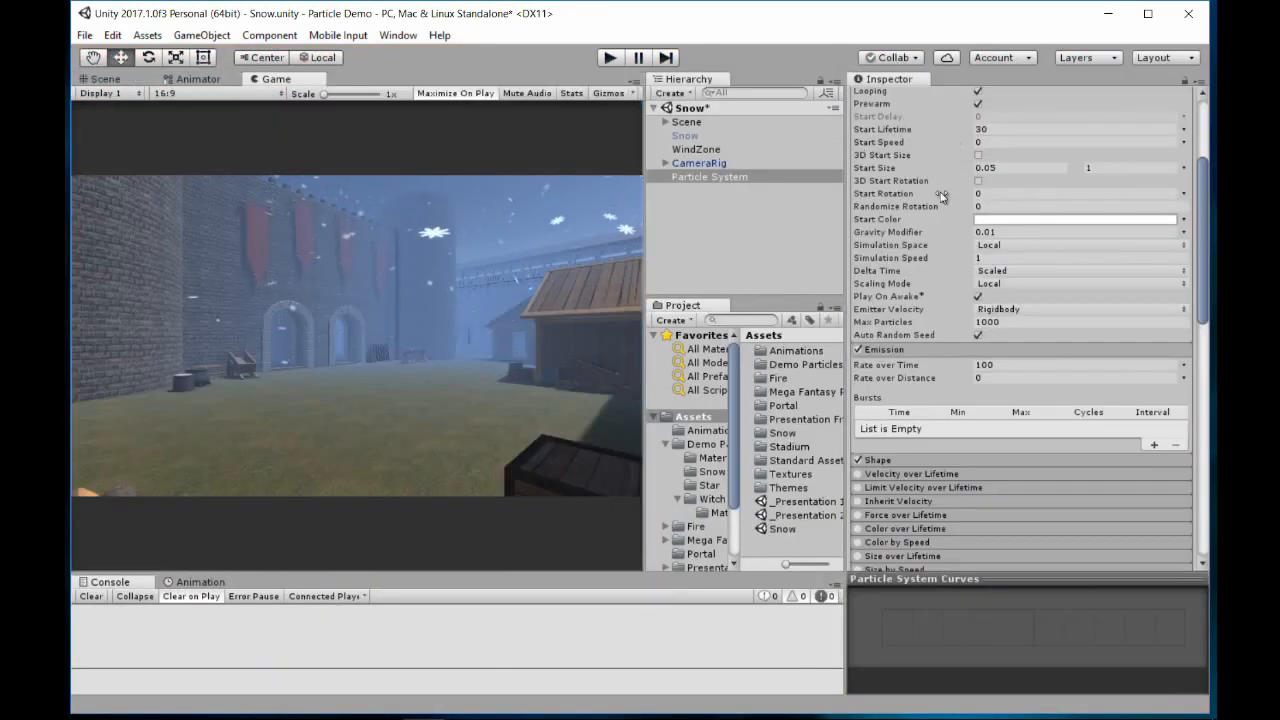
# Expand the Shape module and set the circle emitter's radius to 150
pyautogui.scroll(3, 935, 192)
pyautogui.scroll(-4, 938, 210)
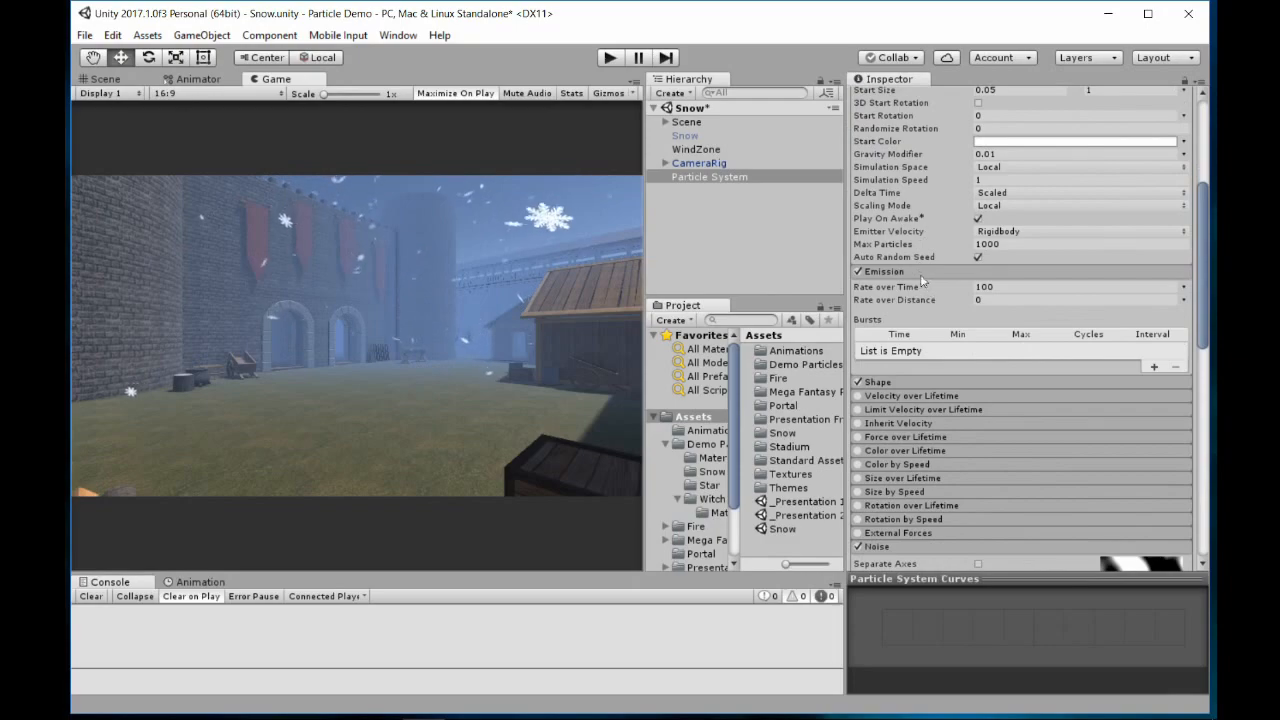
pyautogui.click(910, 384)
pyautogui.scroll(-3, 921, 386)
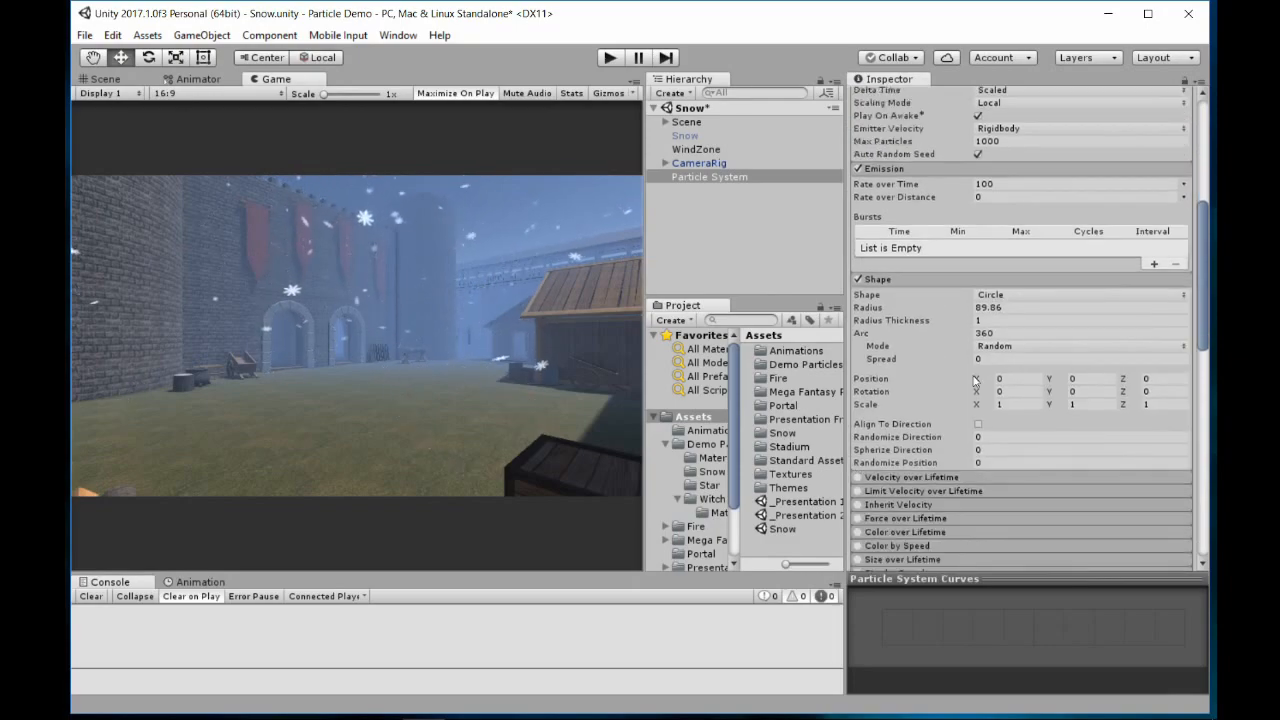
pyautogui.click(1012, 309)
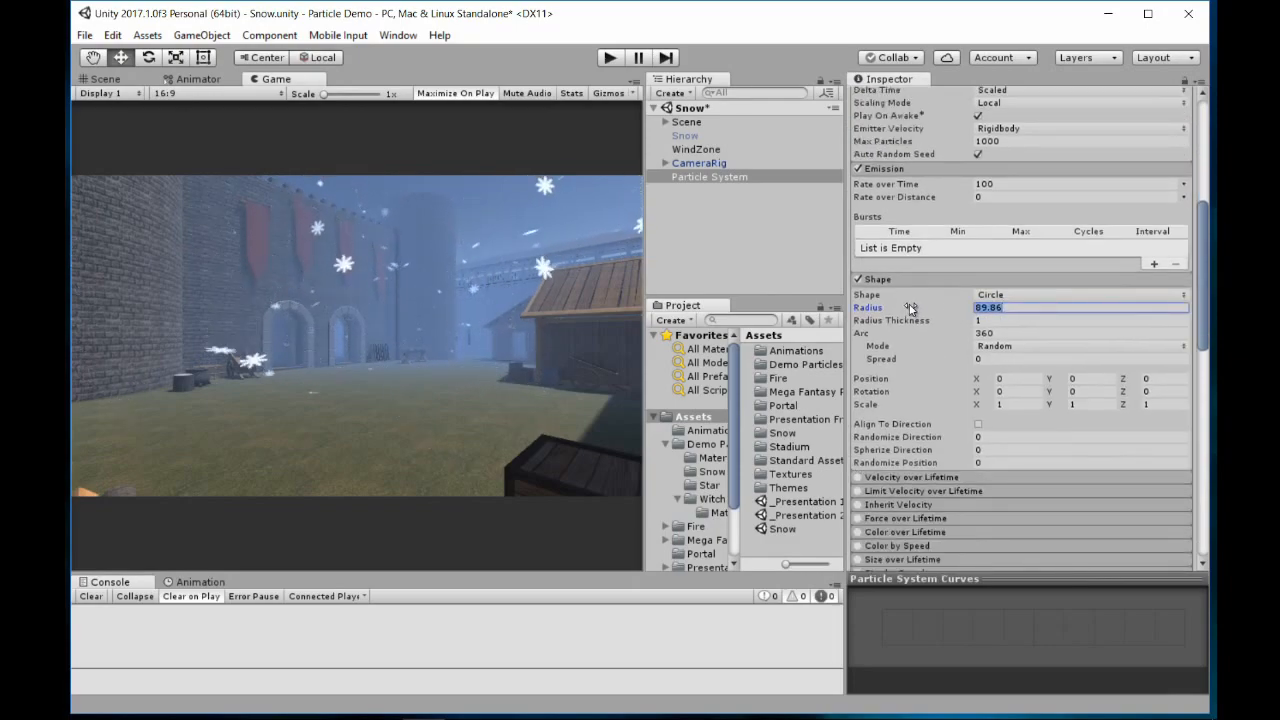
pyautogui.write('150')
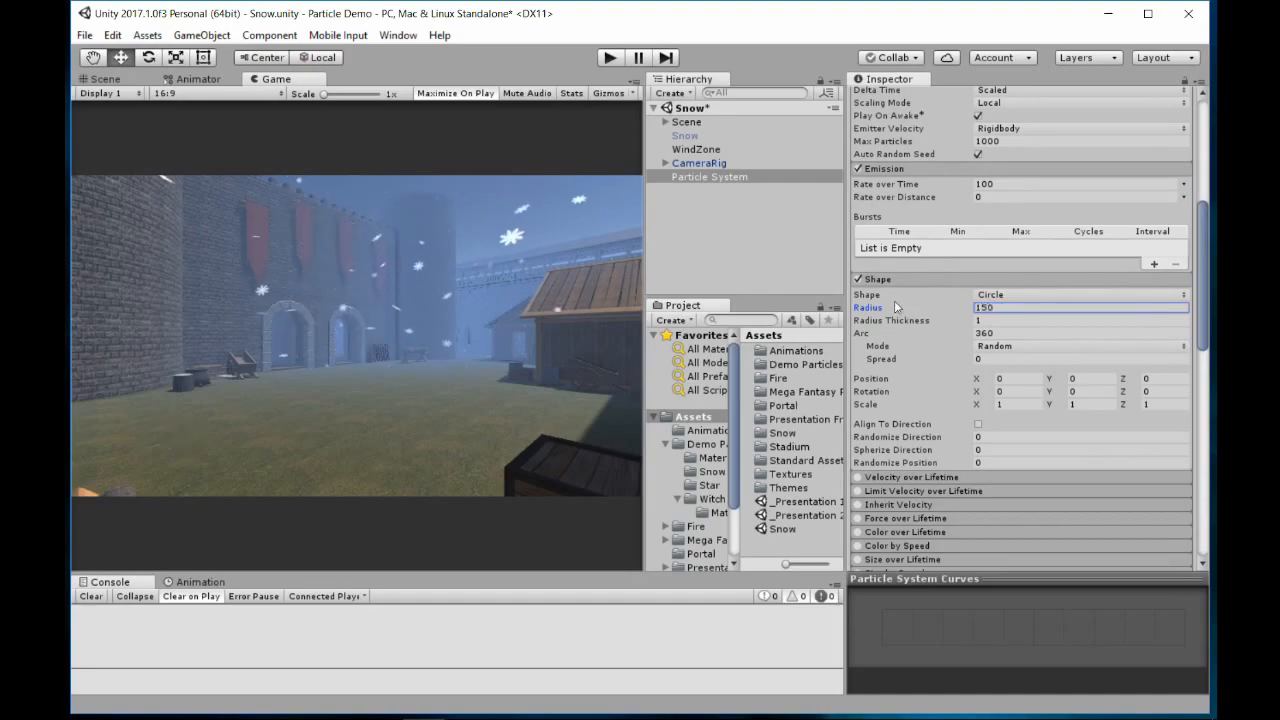
# Play-test the enlarged emitter by walking out of the castle, and stop the playback
pyautogui.click(619, 57)
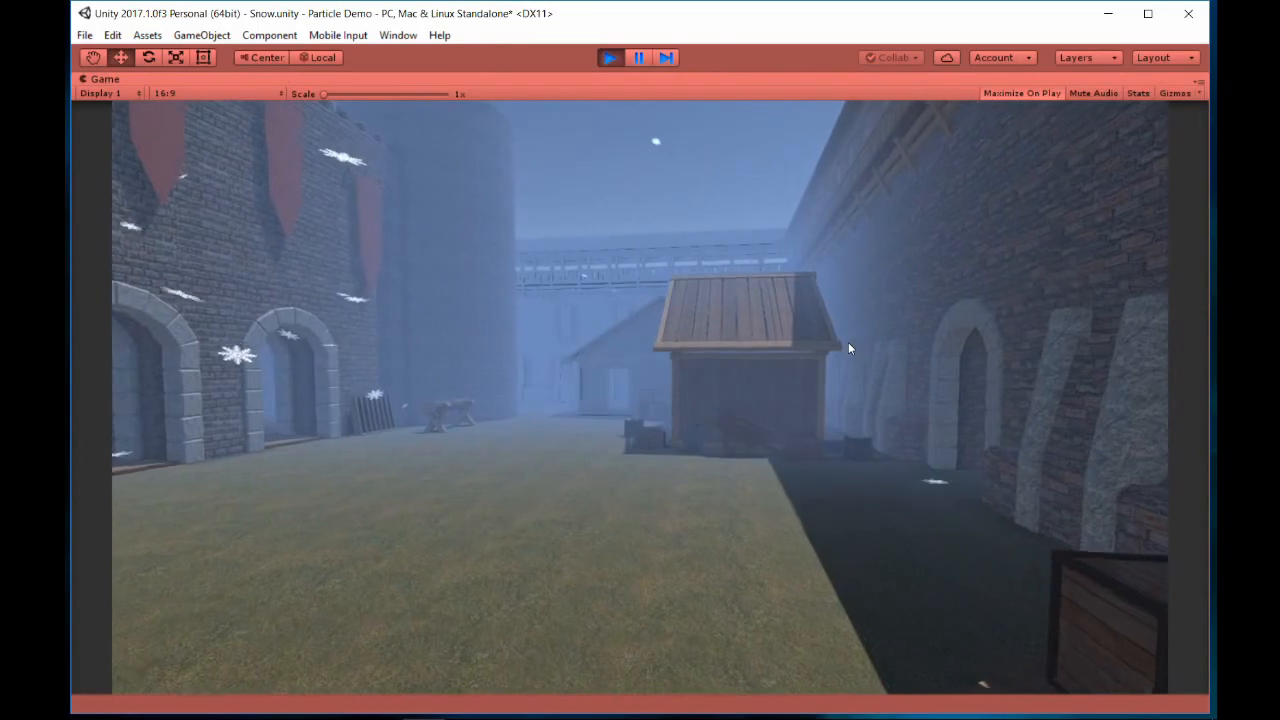
pyautogui.press('w')
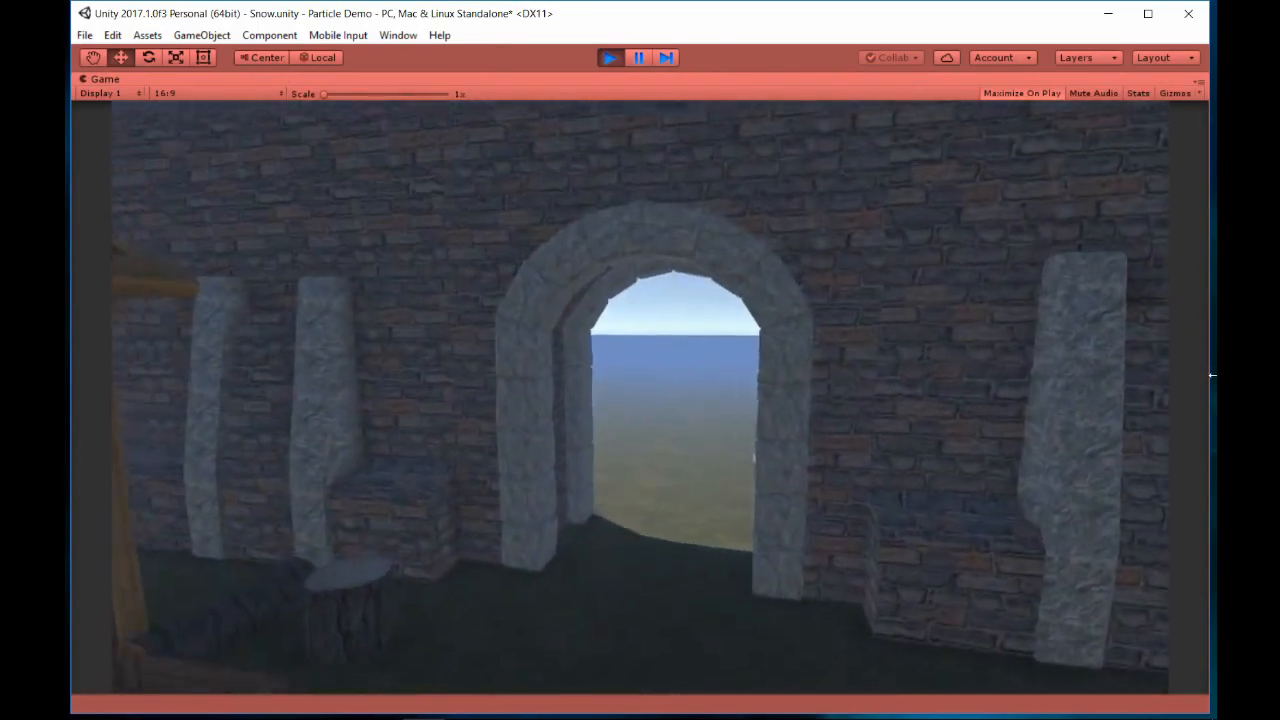
pyautogui.press('a')
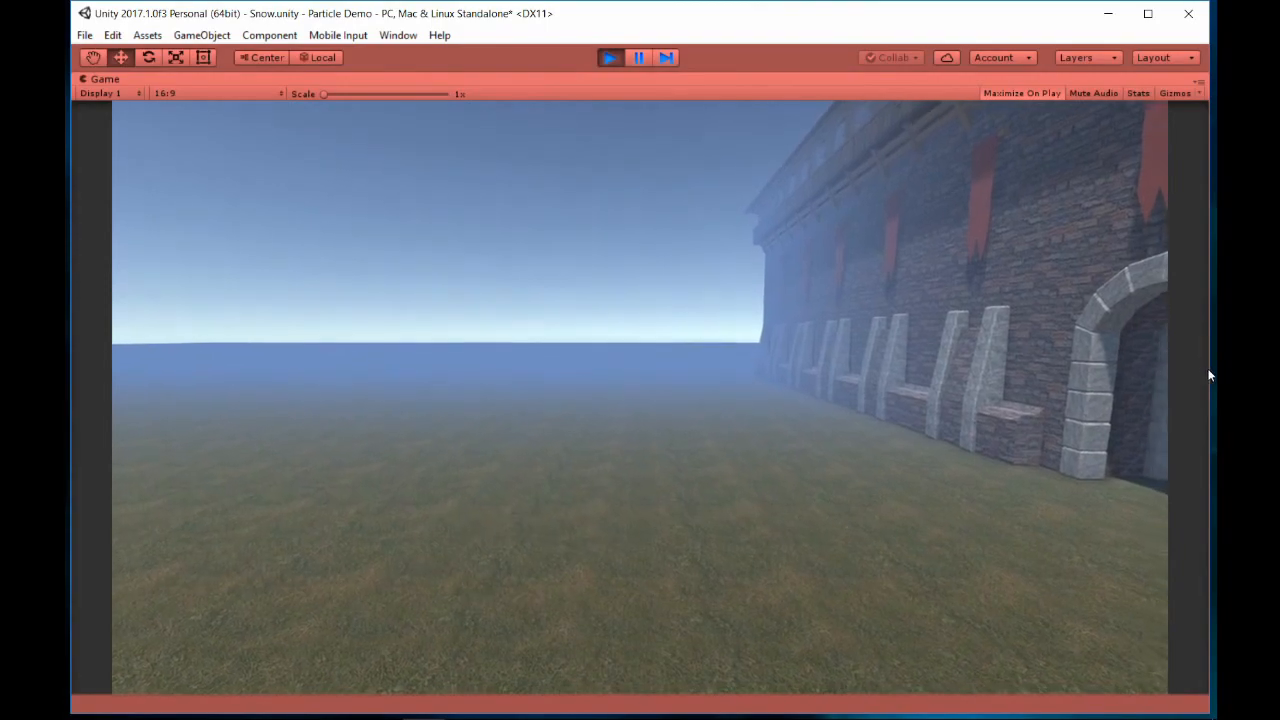
pyautogui.hotkey('ctrl', 'p')
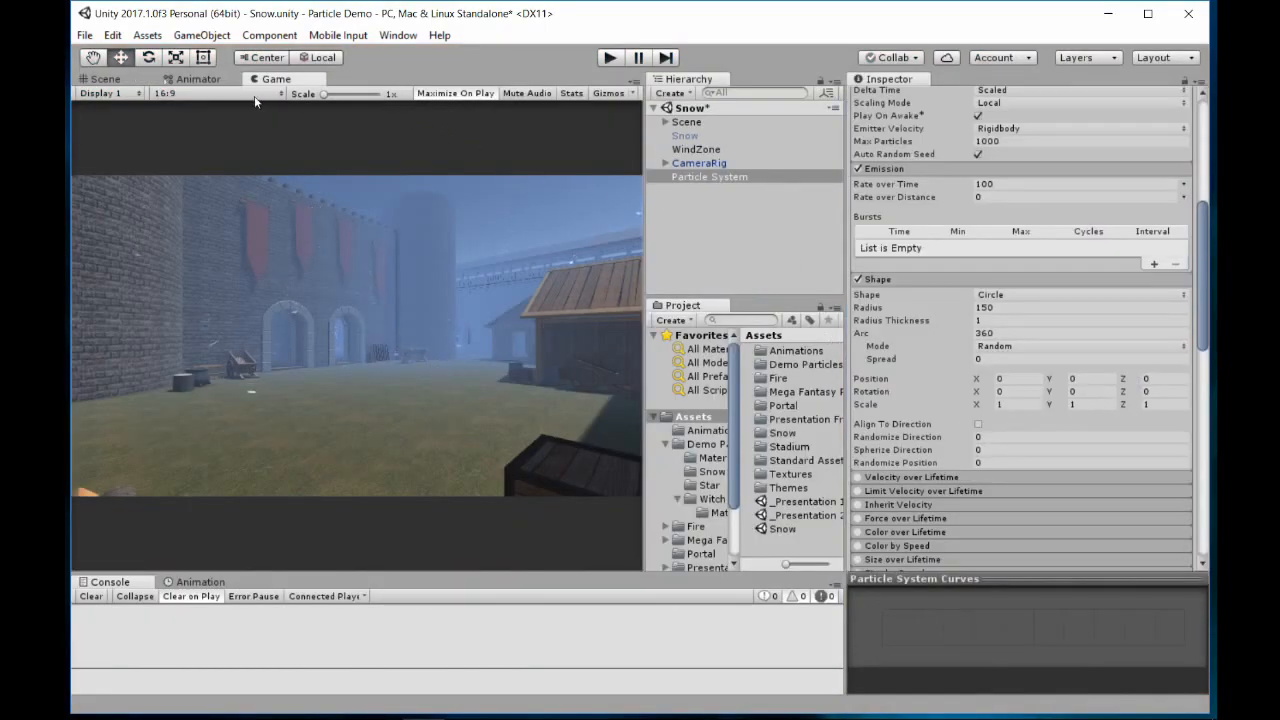
# In the Scene's top view, move the particle system just outside the castle's front wall and play-test the snowfall outside
pyautogui.click(104, 79)
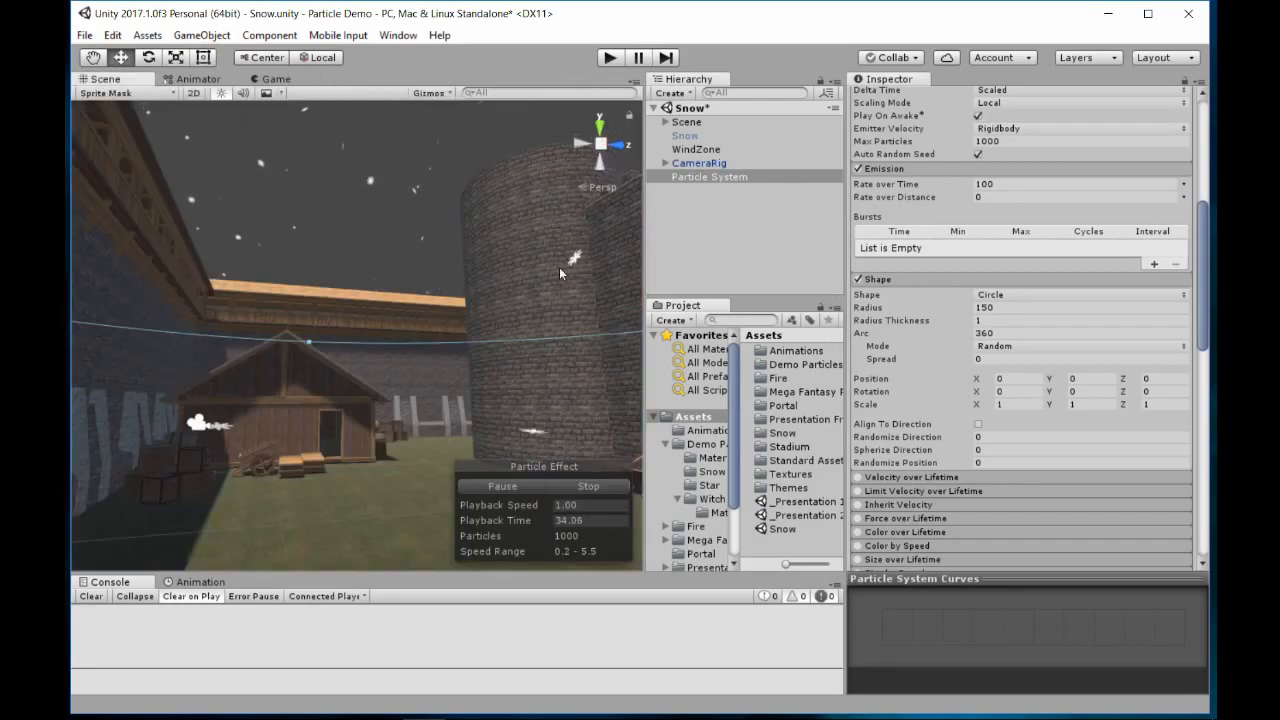
pyautogui.click(598, 143)
pyautogui.click(599, 143)
pyautogui.click(600, 127)
pyautogui.scroll(-4, 519, 329)
pyautogui.moveTo(564, 361); pyautogui.dragTo(432, 218, button='middle')
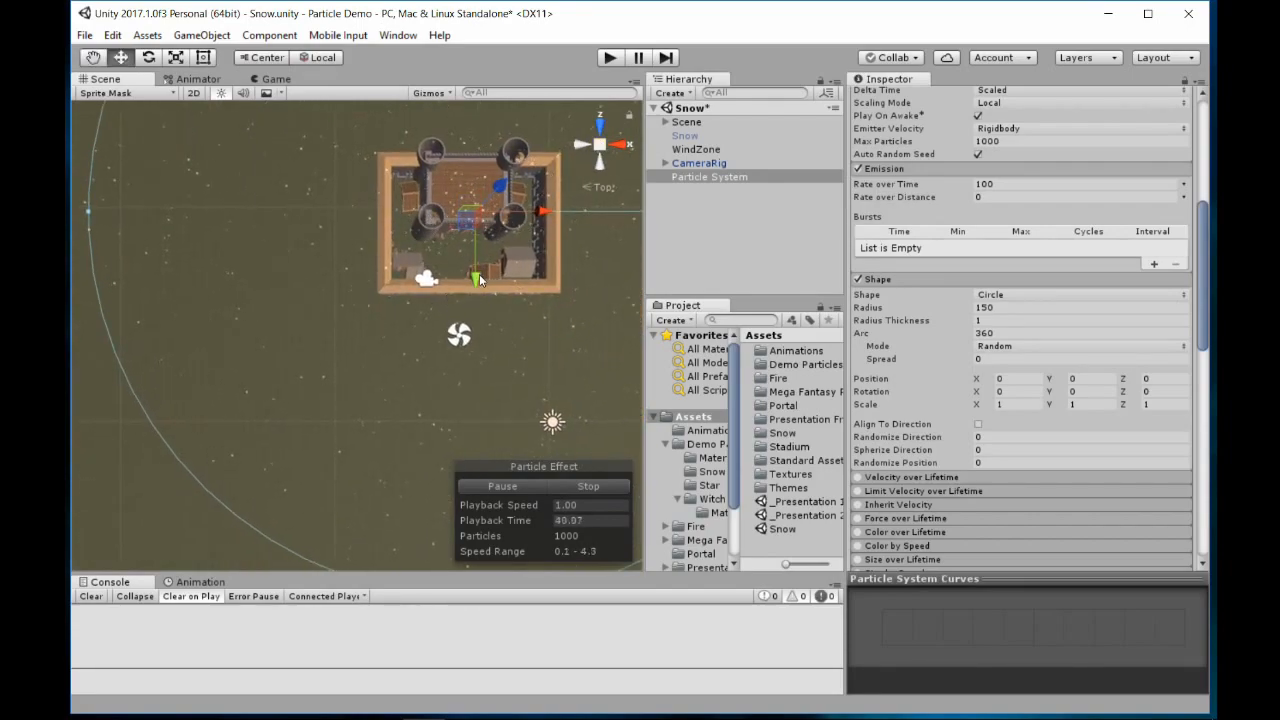
pyautogui.moveTo(479, 274); pyautogui.dragTo(454, 395)
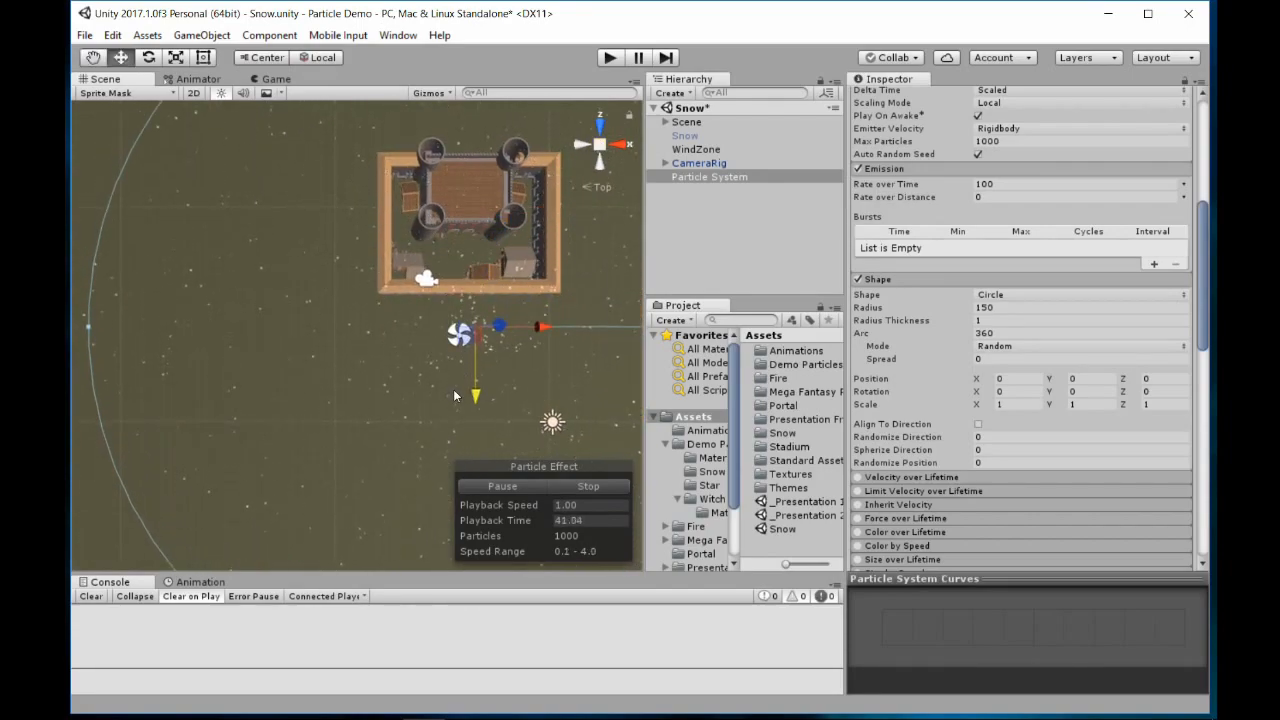
pyautogui.click(610, 58)
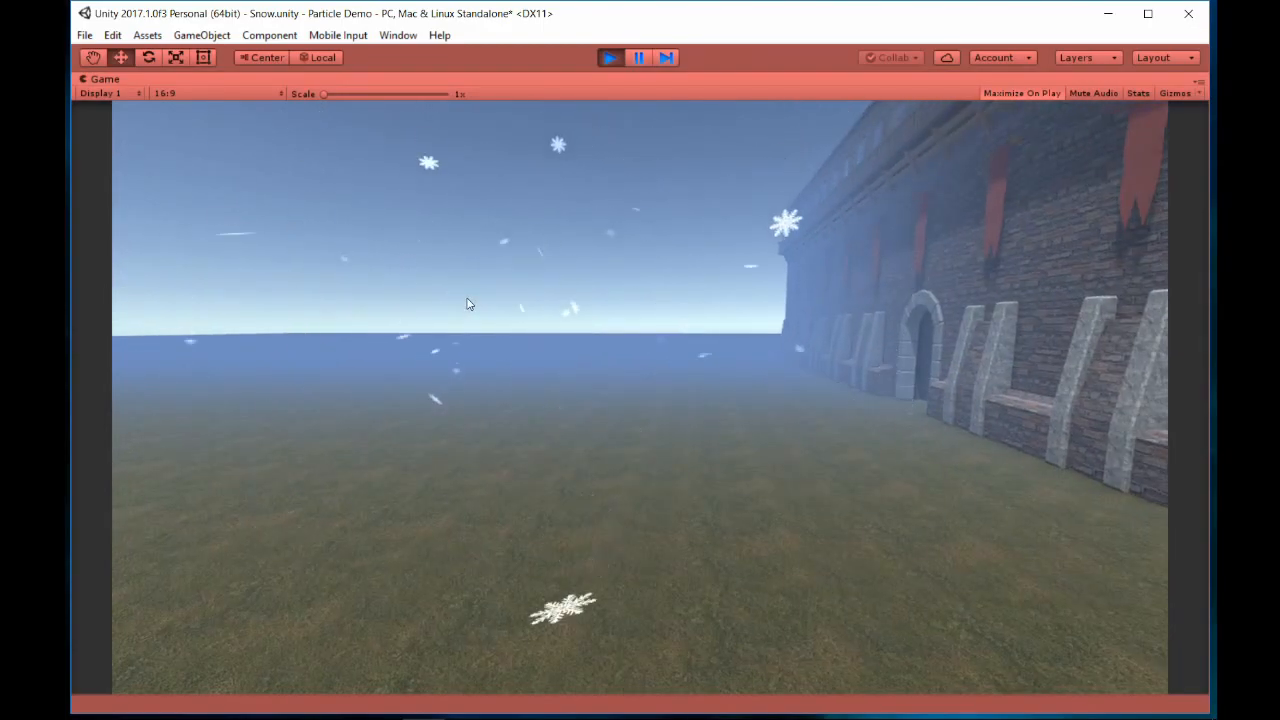
pyautogui.hotkey('ctrl', 'p')
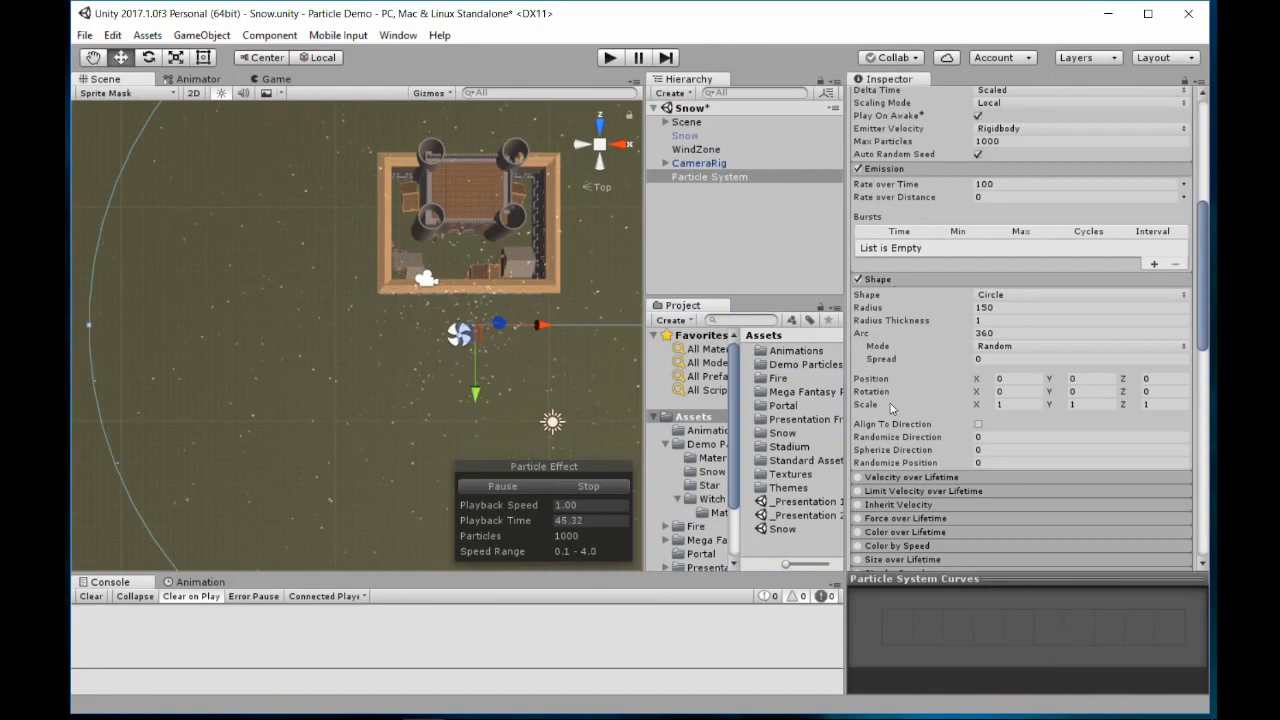
# Look over the particle system's Noise and Renderer settings, collapse the Renderer module, and review the remaining modules
pyautogui.scroll(-6, 905, 404)
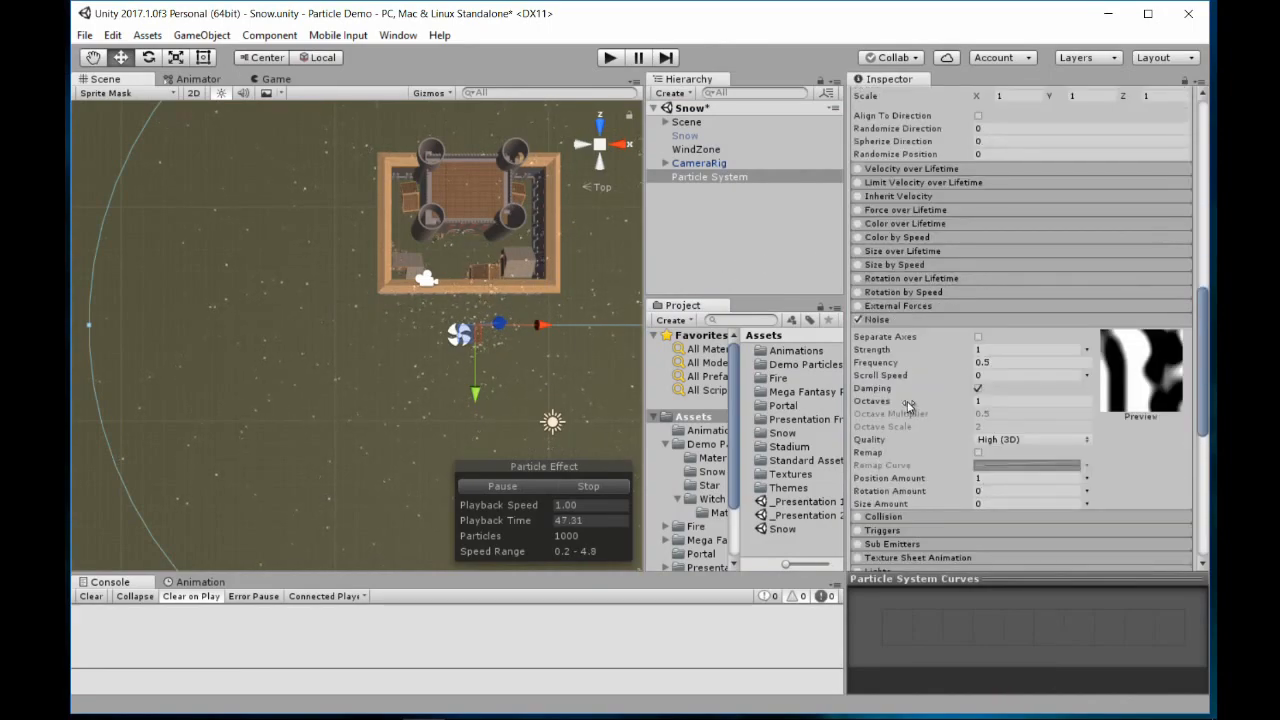
pyautogui.scroll(-5, 906, 410)
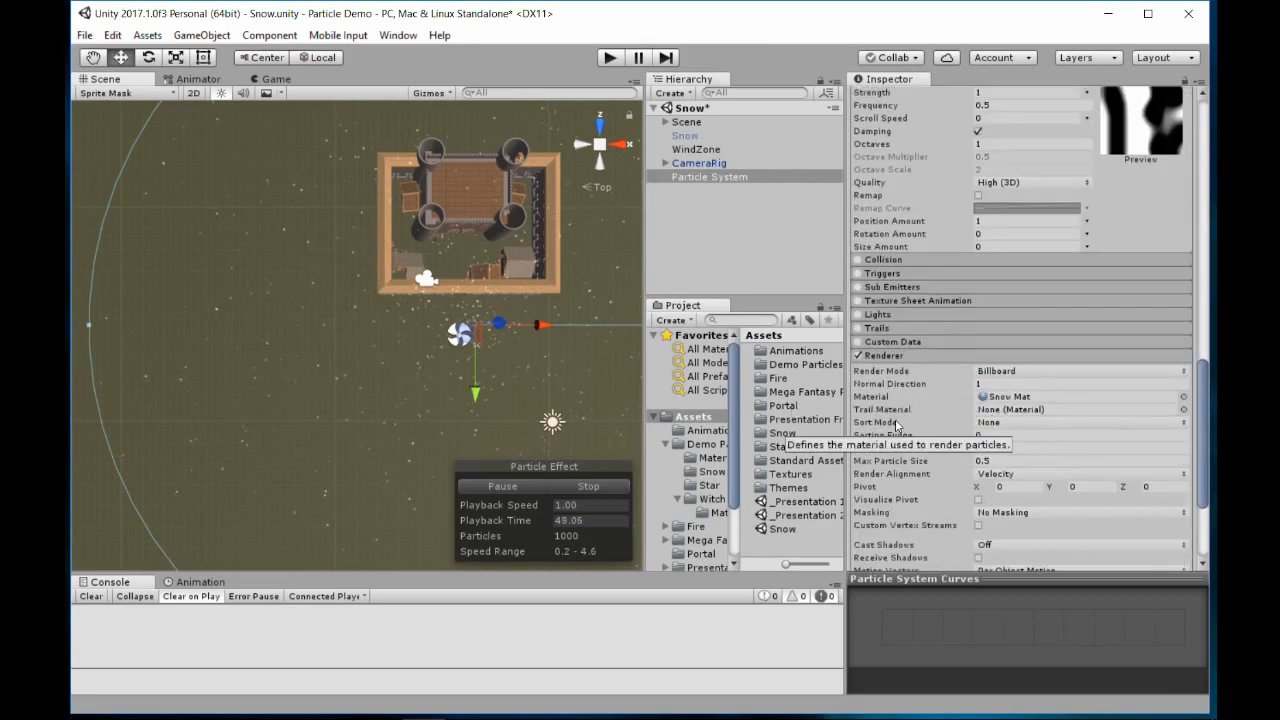
pyautogui.scroll(-1, 902, 324)
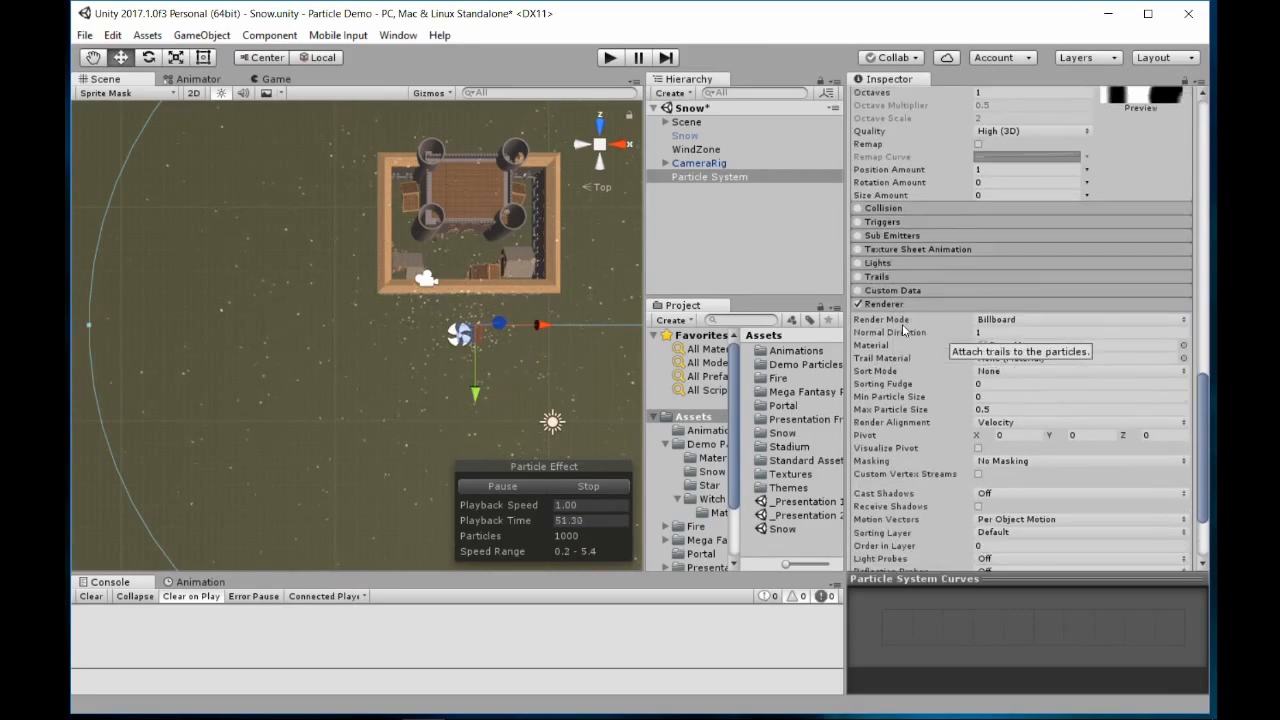
pyautogui.scroll(-2, 902, 324)
pyautogui.click(897, 189)
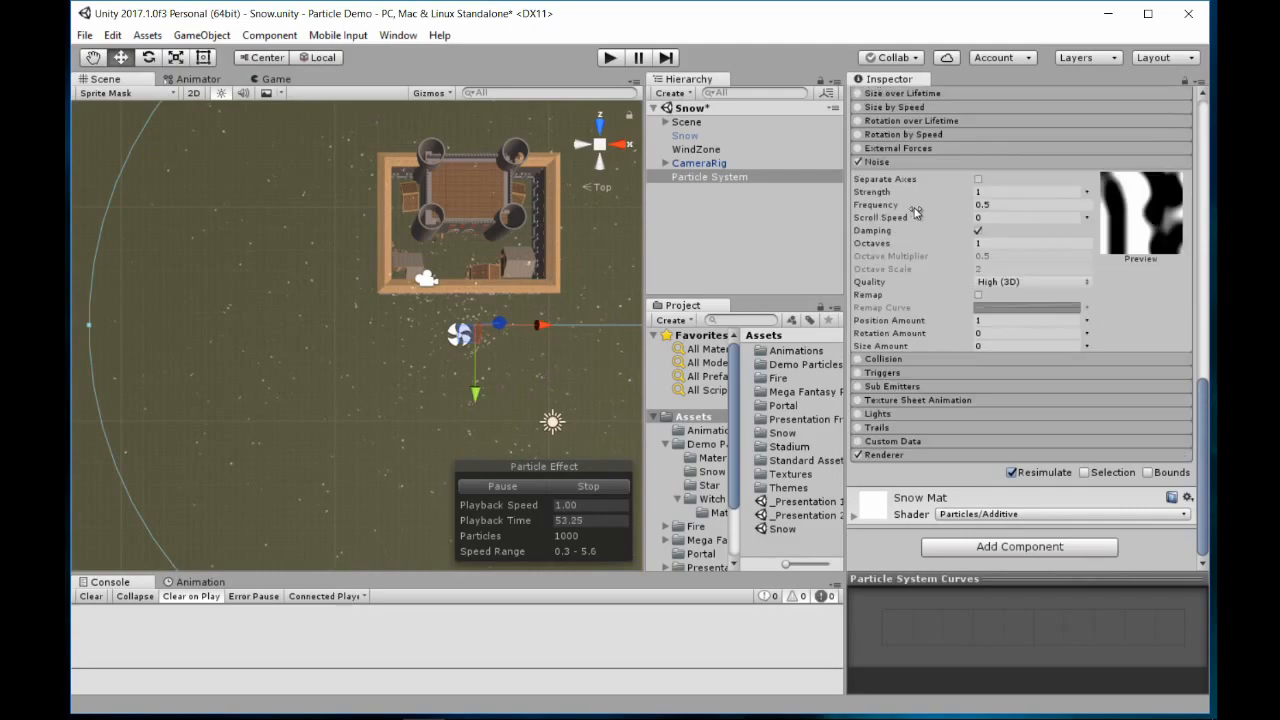
pyautogui.scroll(3, 918, 214)
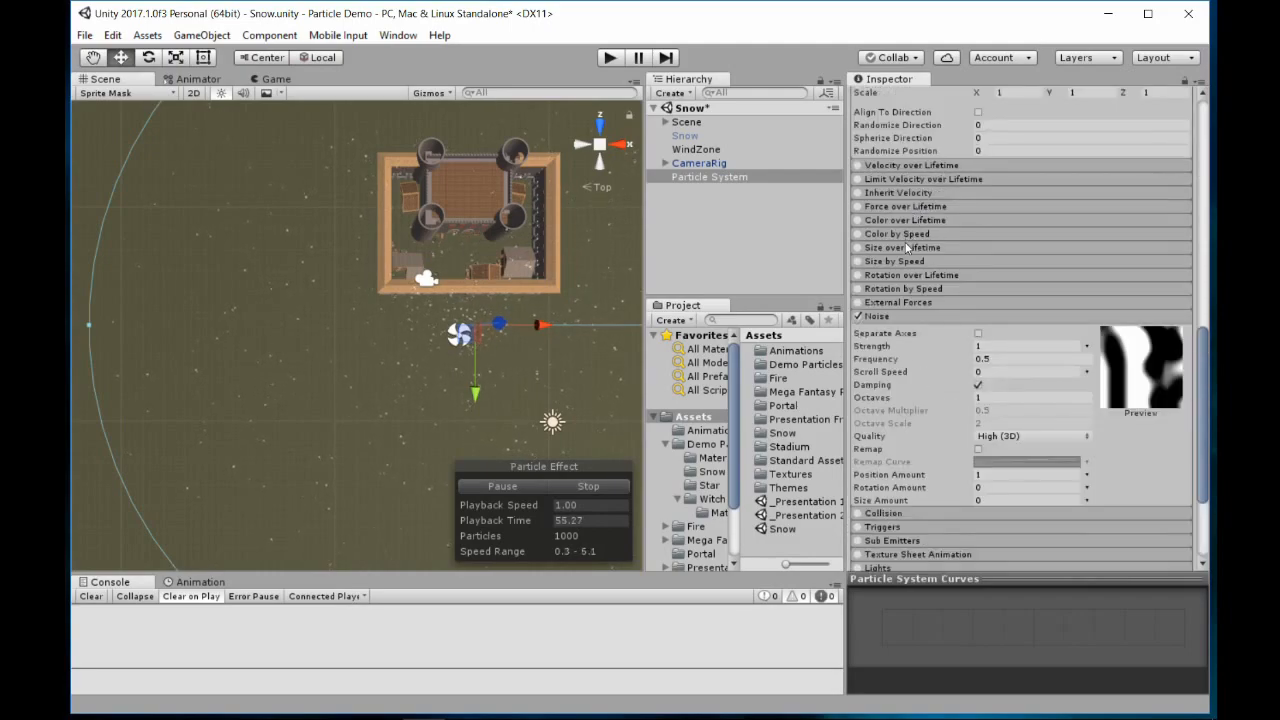